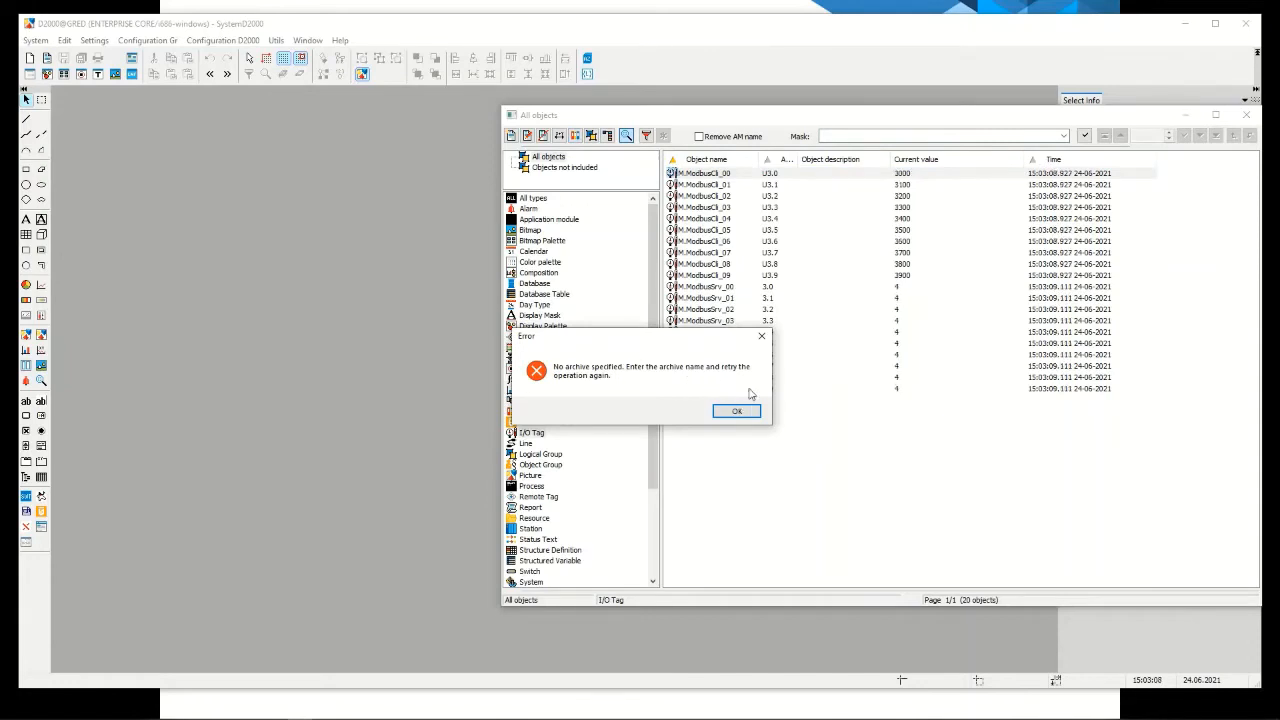
# Dismiss the missing-archive error and choose SELF.ARC as the parent for new archive objects
pyautogui.moveTo(652, 338); pyautogui.dragTo(658, 289)
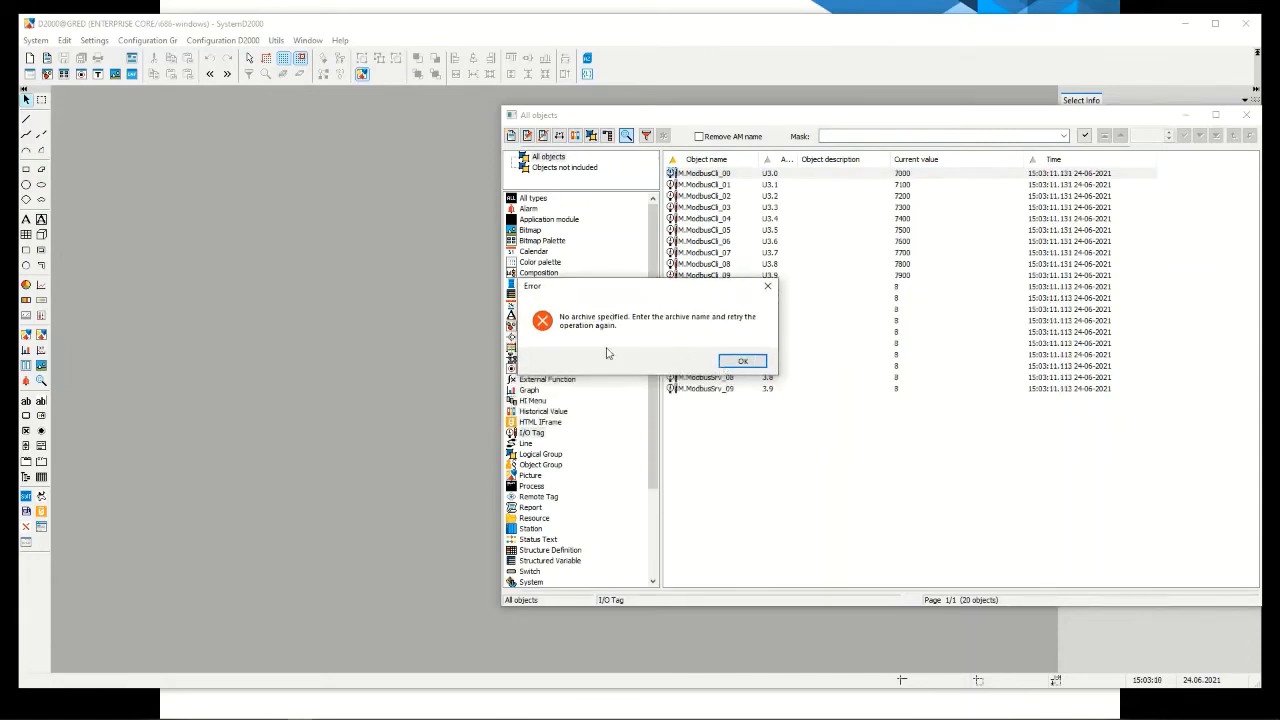
pyautogui.click(740, 363)
pyautogui.click(698, 388)
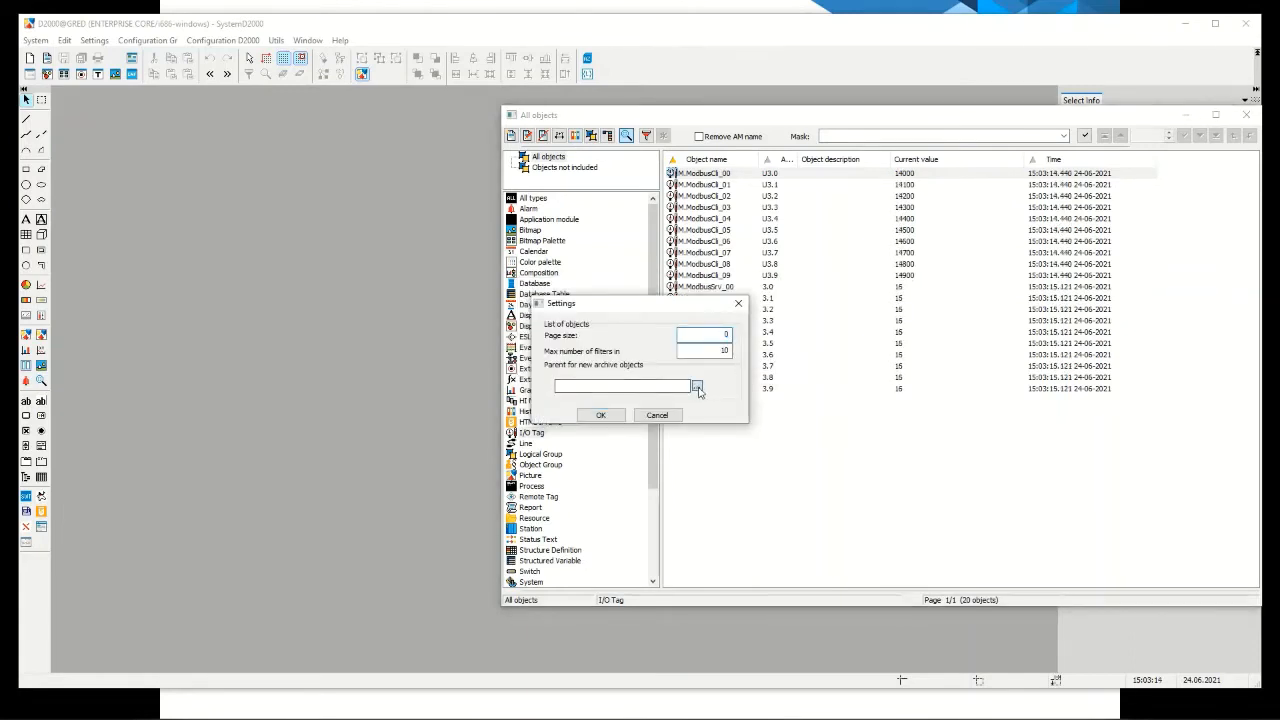
pyautogui.click(460, 180)
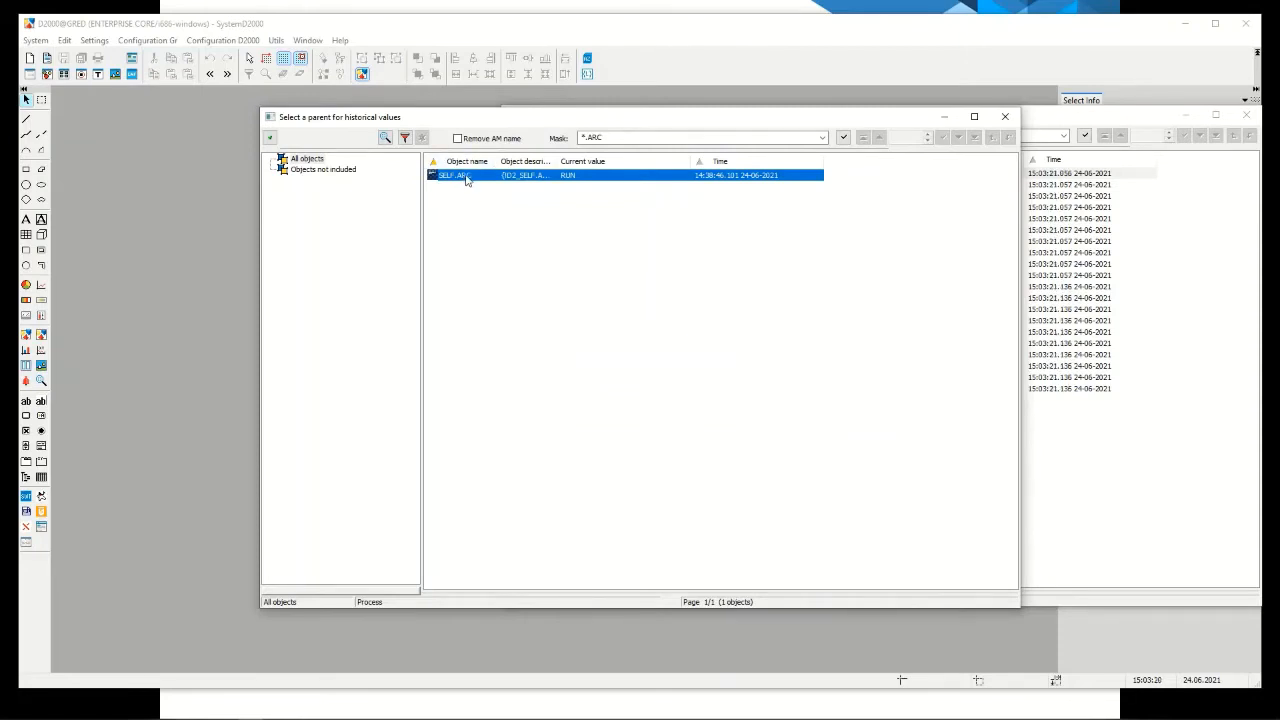
pyautogui.doubleClick(468, 177)
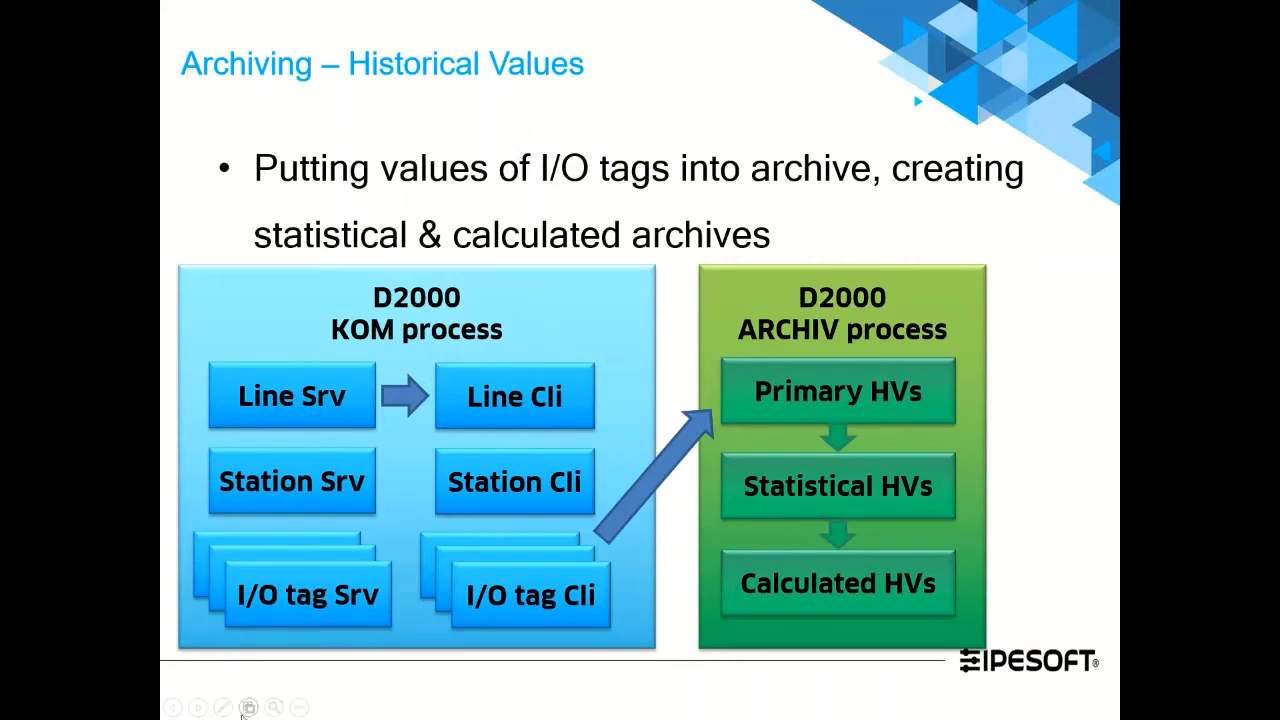
# Switch from the slide show back to the D2000 Settings dialog and confirm its settings
pyautogui.click(252, 712)
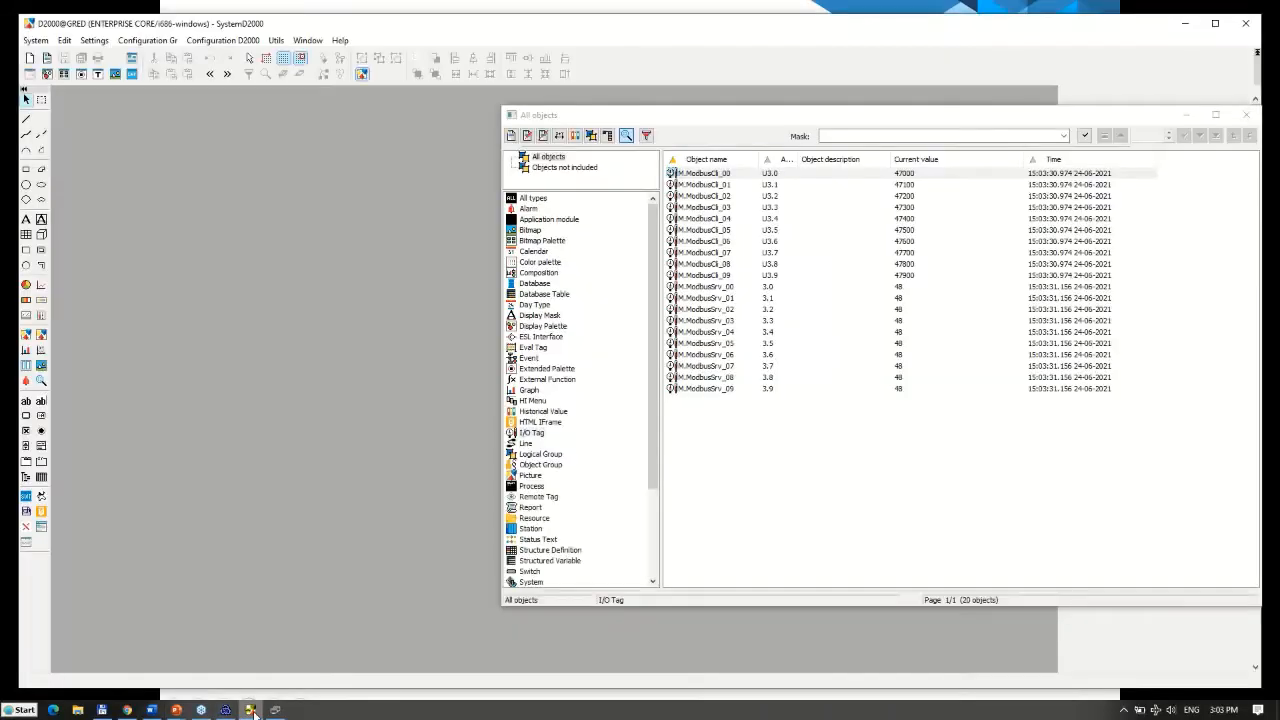
pyautogui.click(252, 713)
pyautogui.click(251, 713)
pyautogui.press('super')
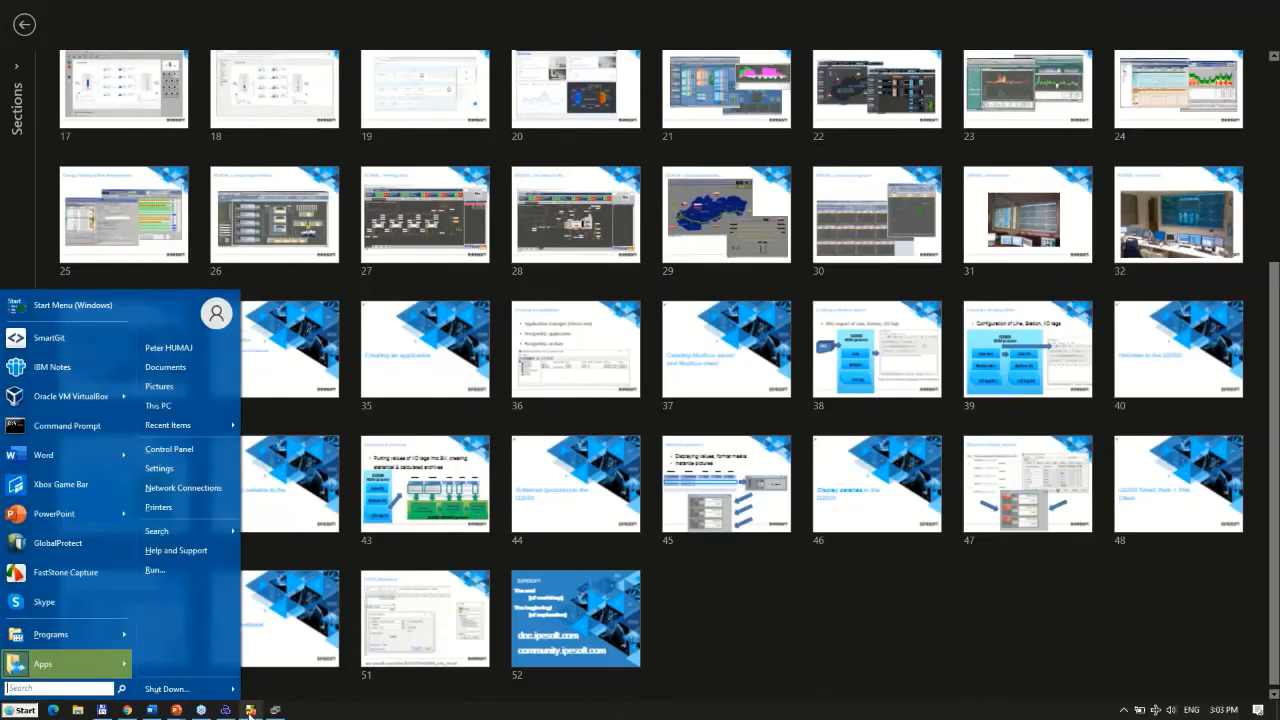
pyautogui.click(251, 711)
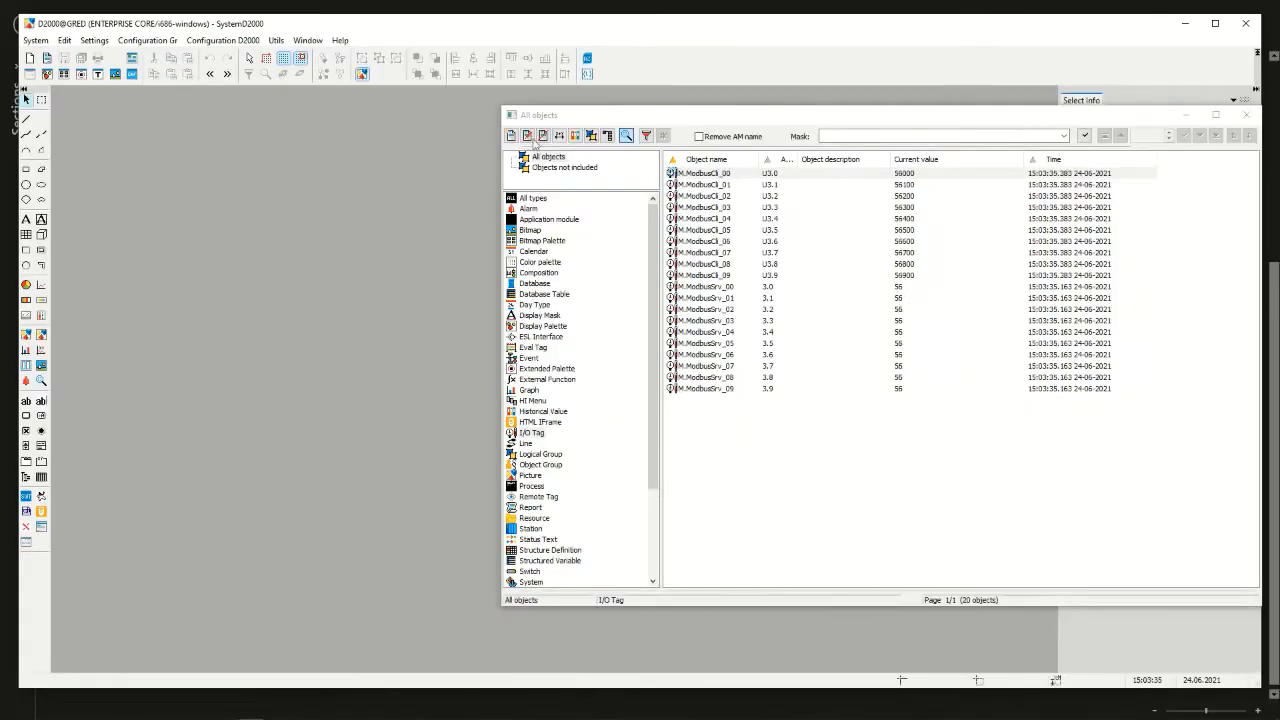
pyautogui.hotkey('alt', 'Tab')
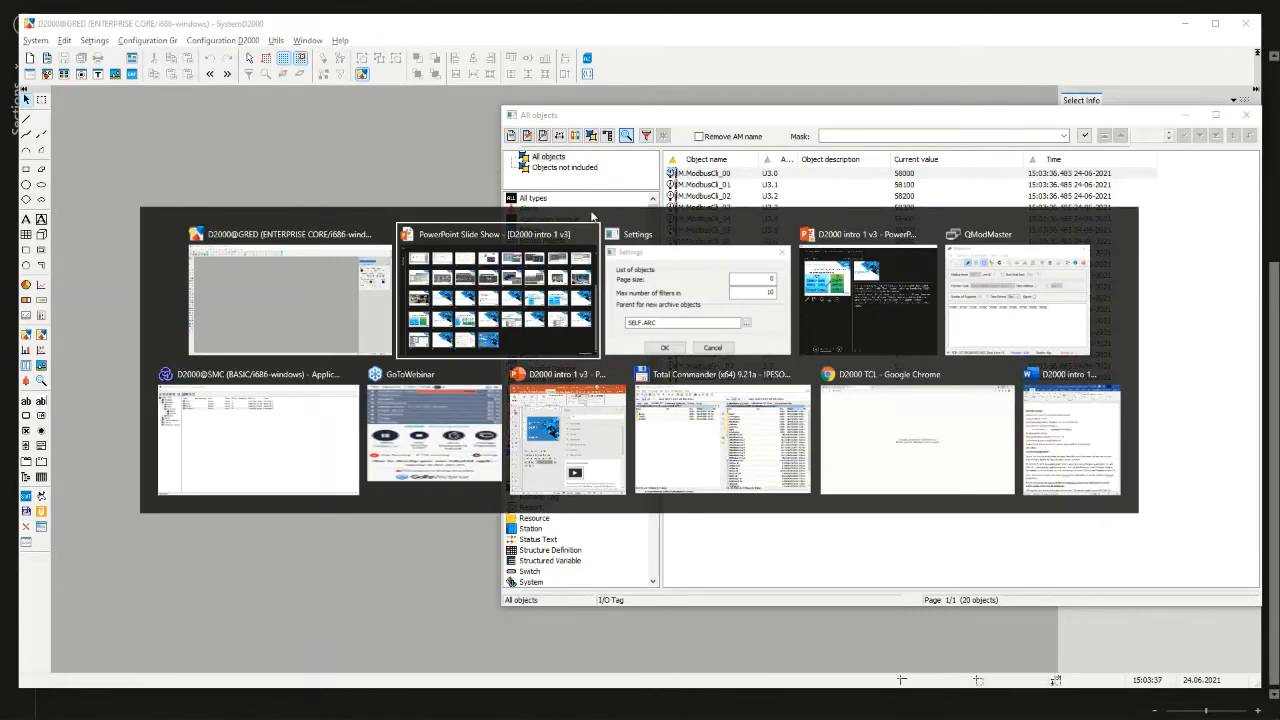
pyautogui.hotkey('alt', 'Tab')
pyautogui.click(603, 414)
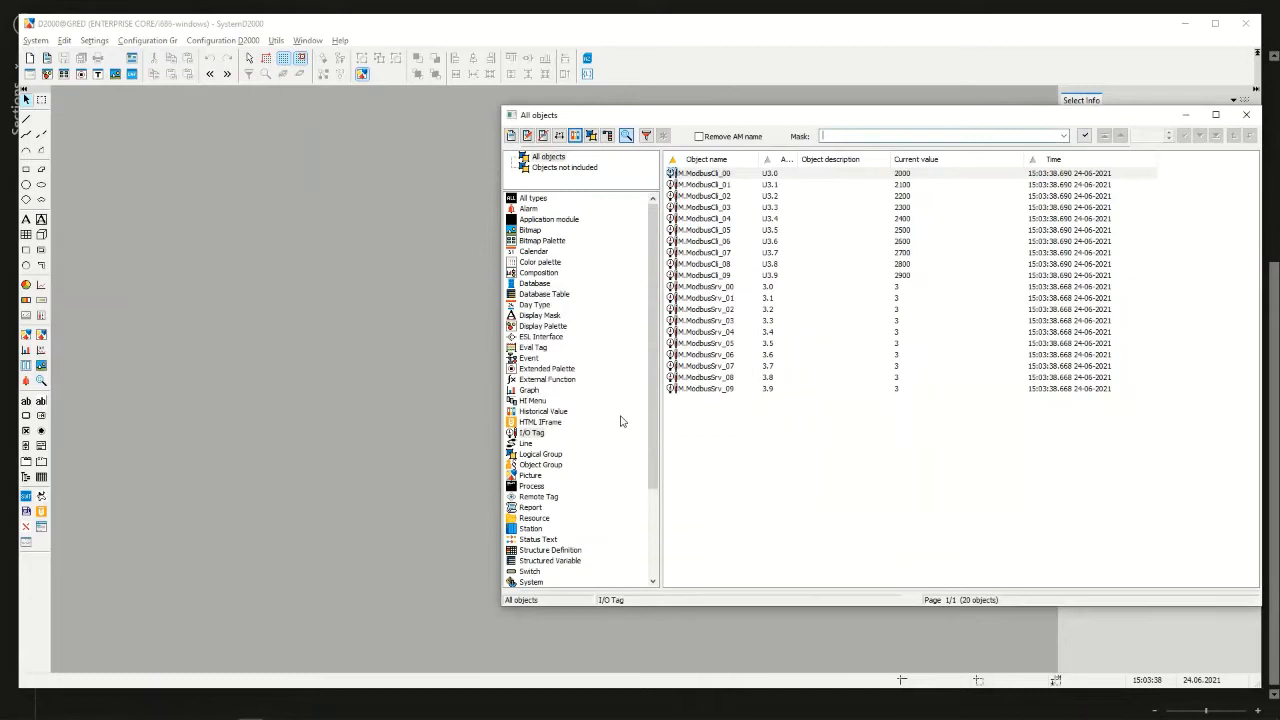
# Start a historical value for the I/O tag M.ModbusCli_00 and enable publishing of its values
pyautogui.click(716, 174)
pyautogui.click(576, 137)
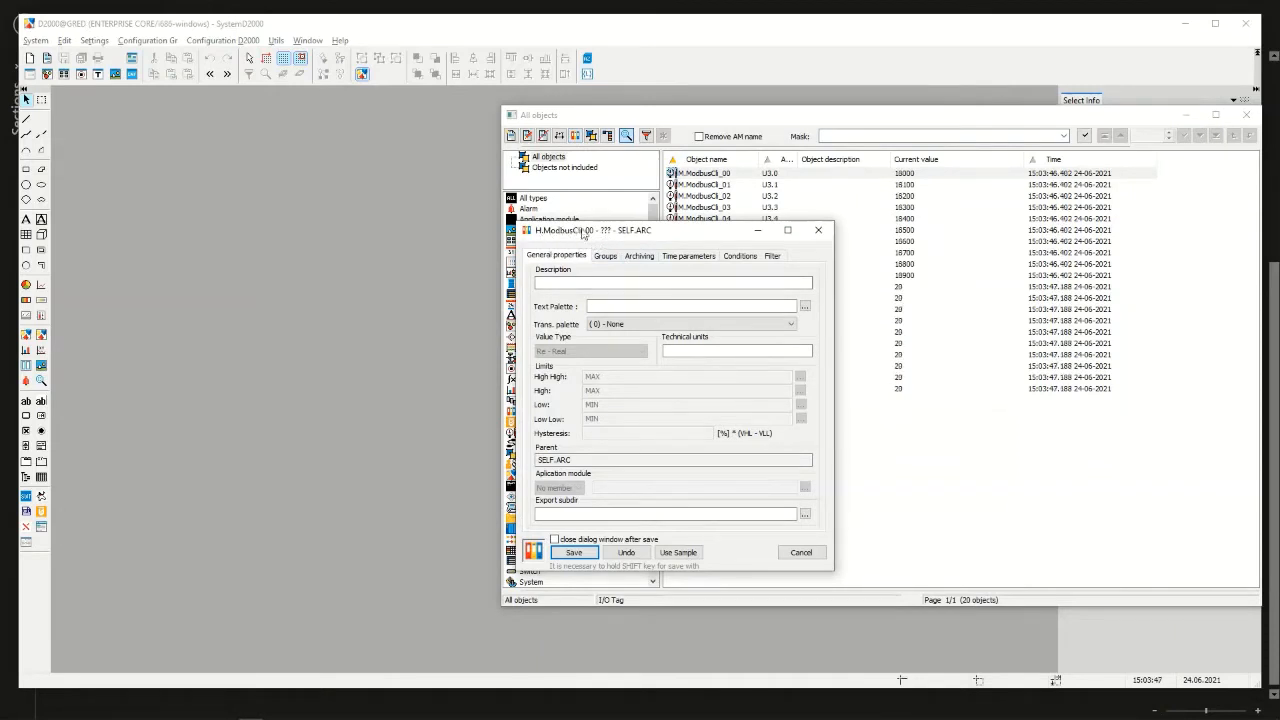
pyautogui.moveTo(681, 234); pyautogui.dragTo(628, 266)
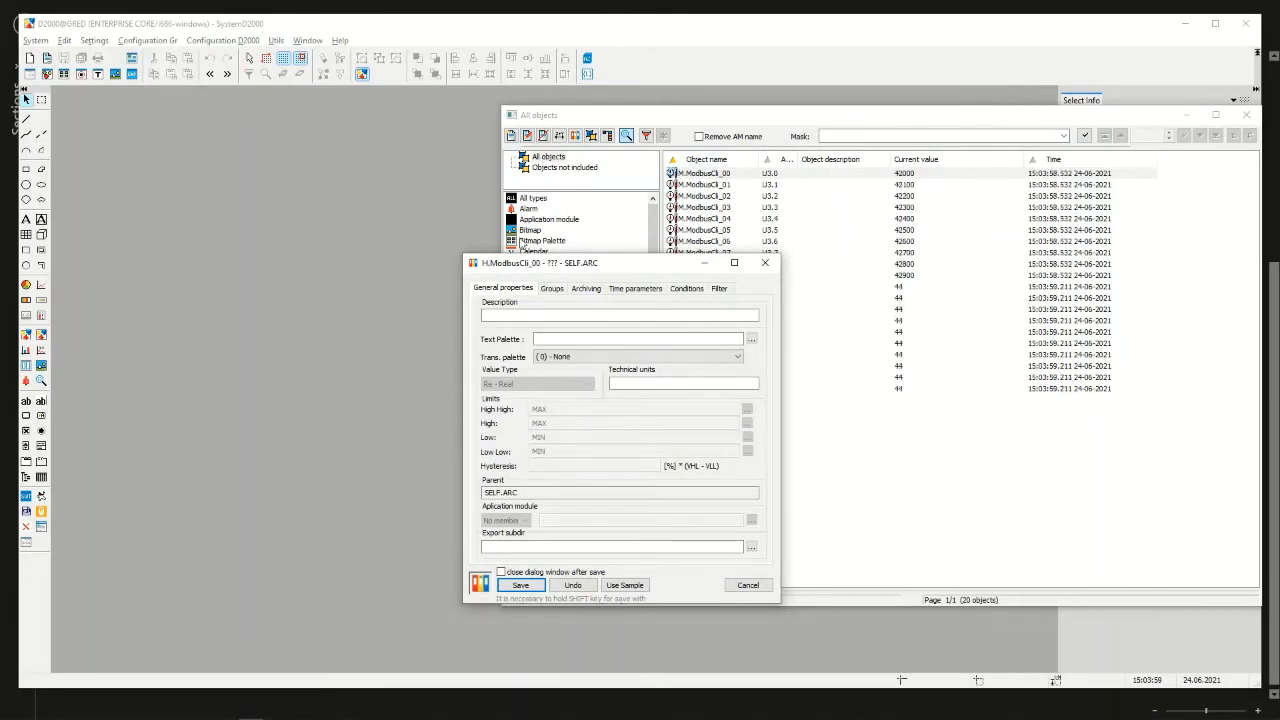
pyautogui.click(588, 288)
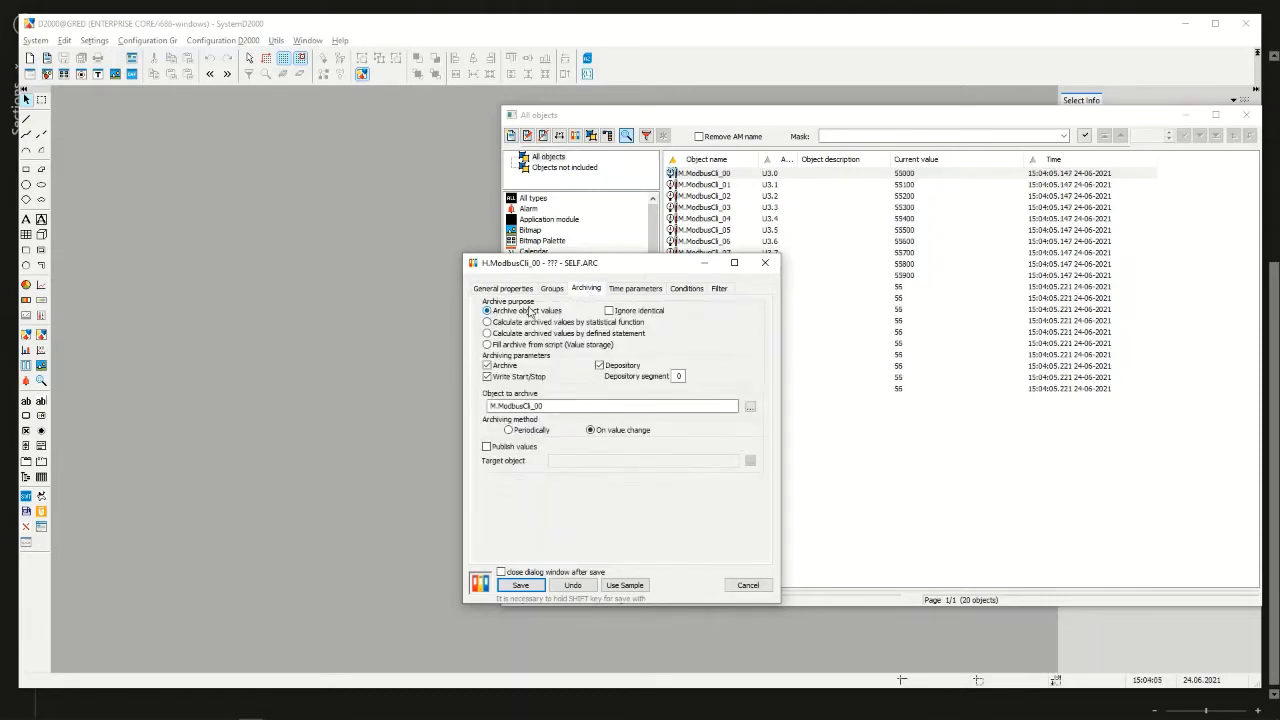
pyautogui.moveTo(545, 411); pyautogui.dragTo(482, 414)
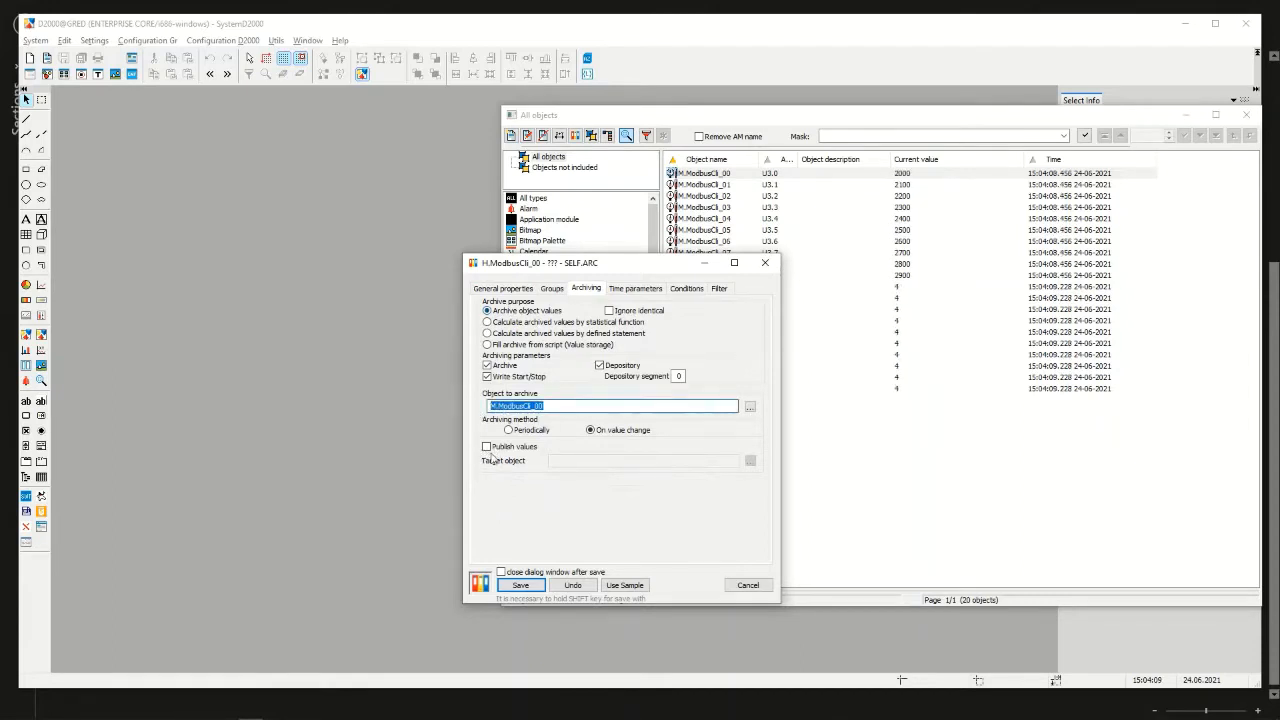
pyautogui.click(487, 448)
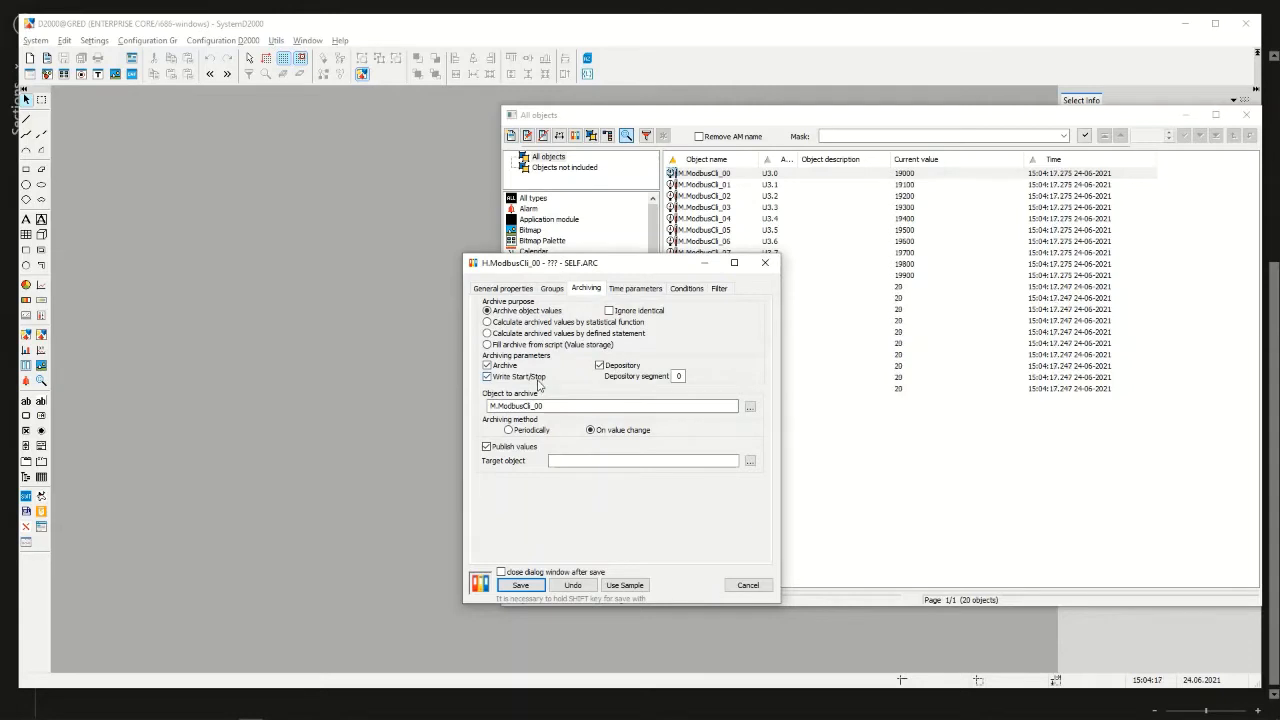
# Set the months part of the history depth of H.ModbusCli_00 to 6
pyautogui.click(633, 289)
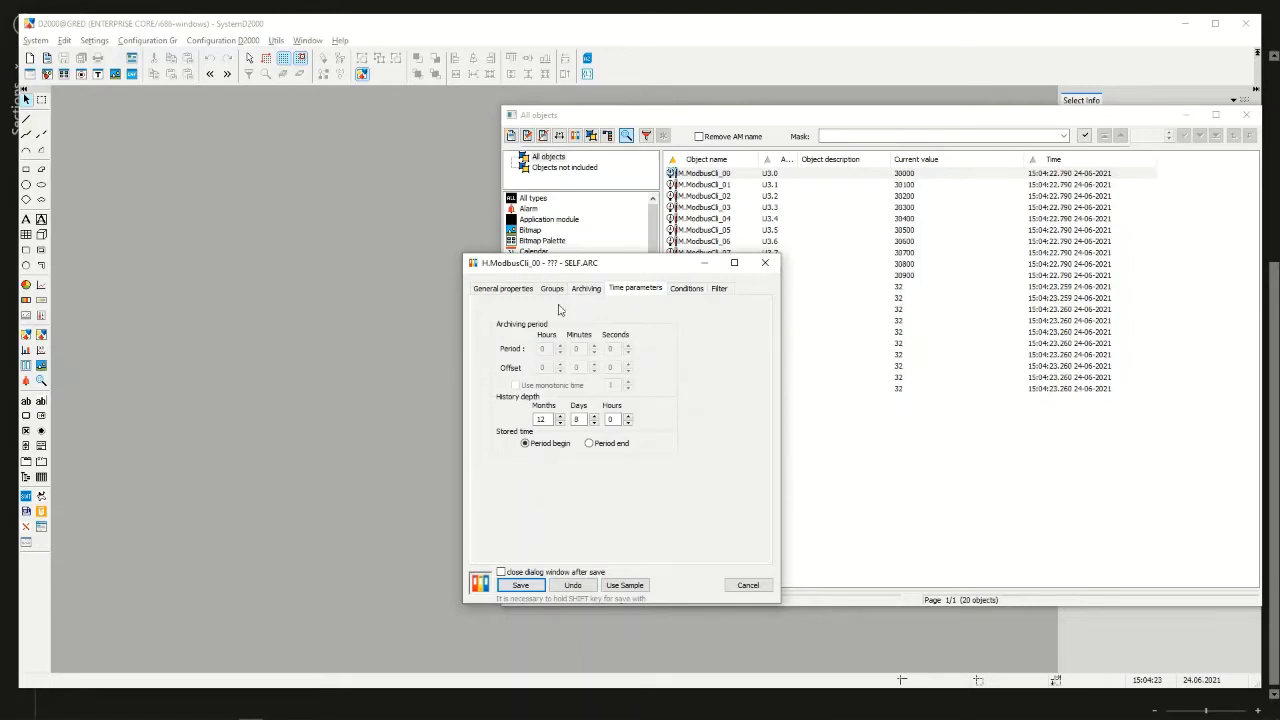
pyautogui.doubleClick(541, 419)
pyautogui.write('6')
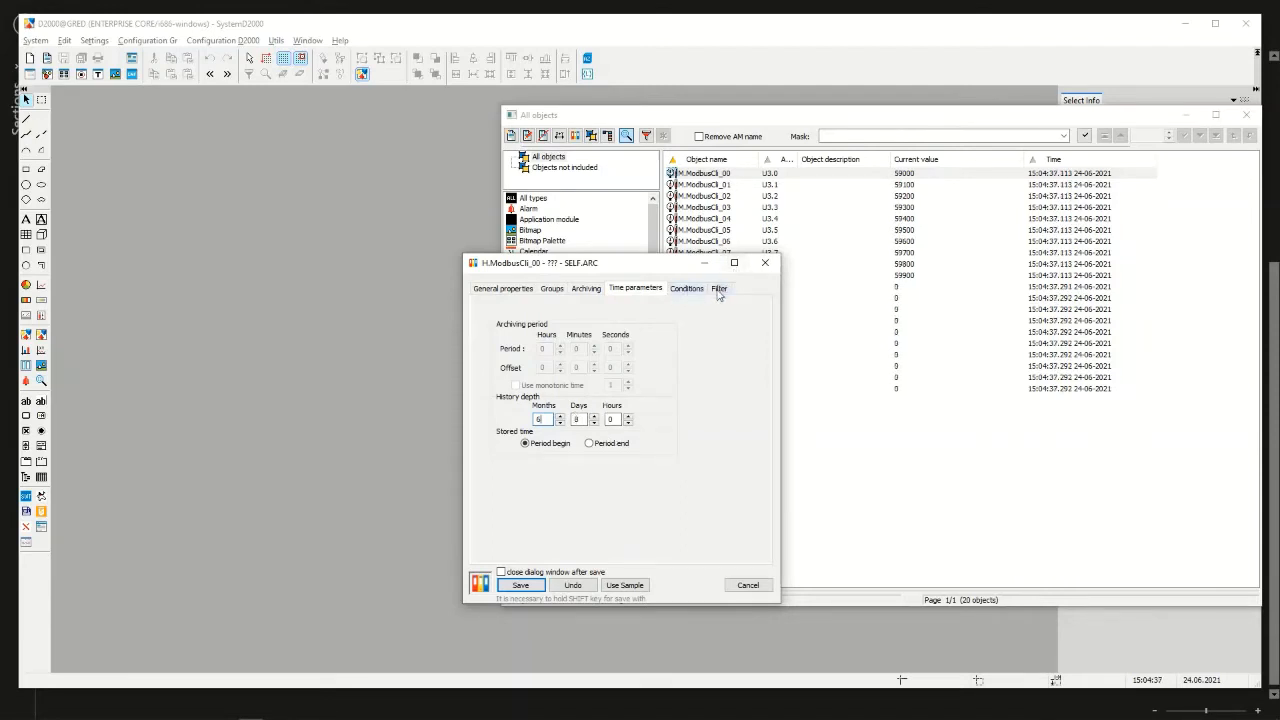
# Set the in-limit relevant change of H.ModbusCli_00 to 0.1, then save and close the historical value
pyautogui.click(718, 289)
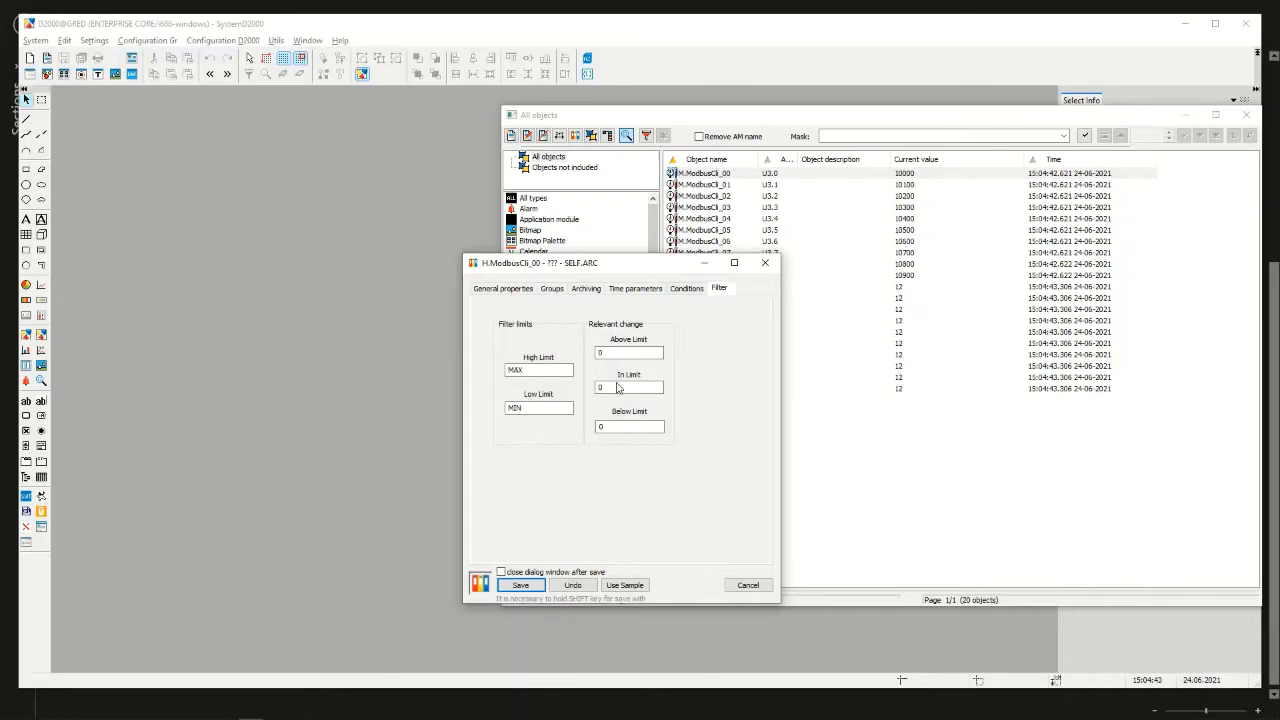
pyautogui.click(618, 388)
pyautogui.write('.1')
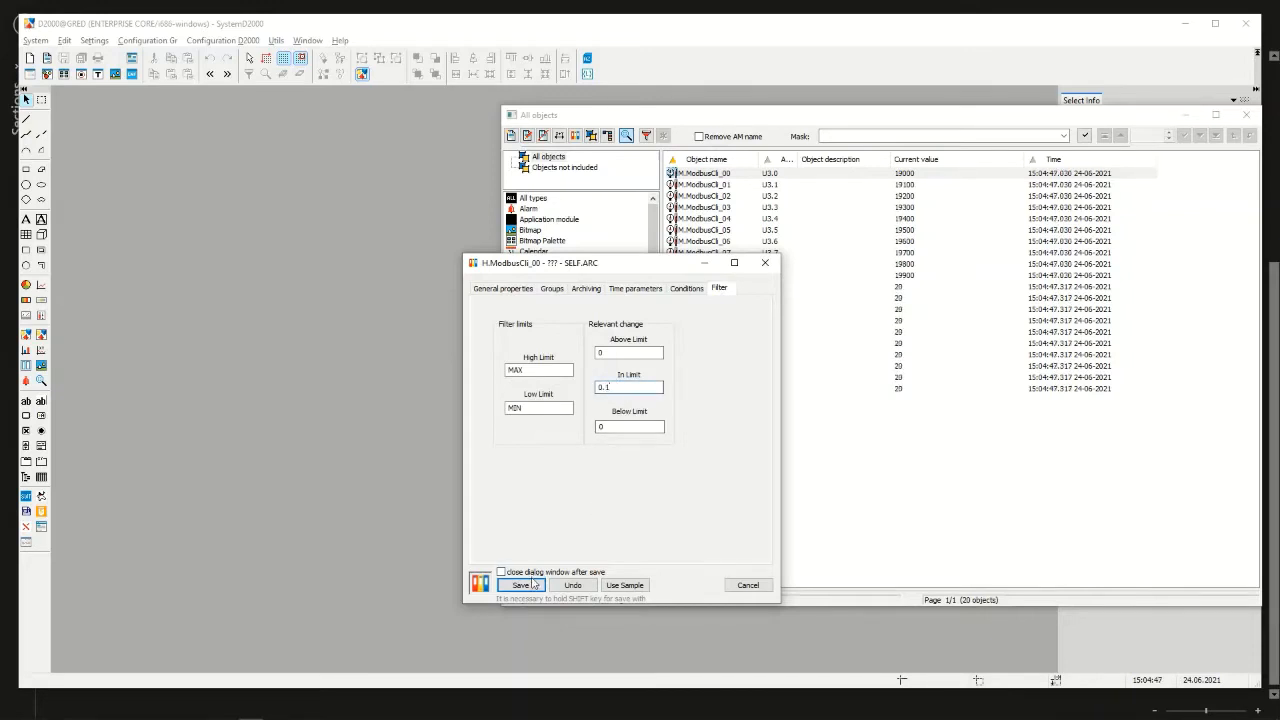
pyautogui.click(520, 585)
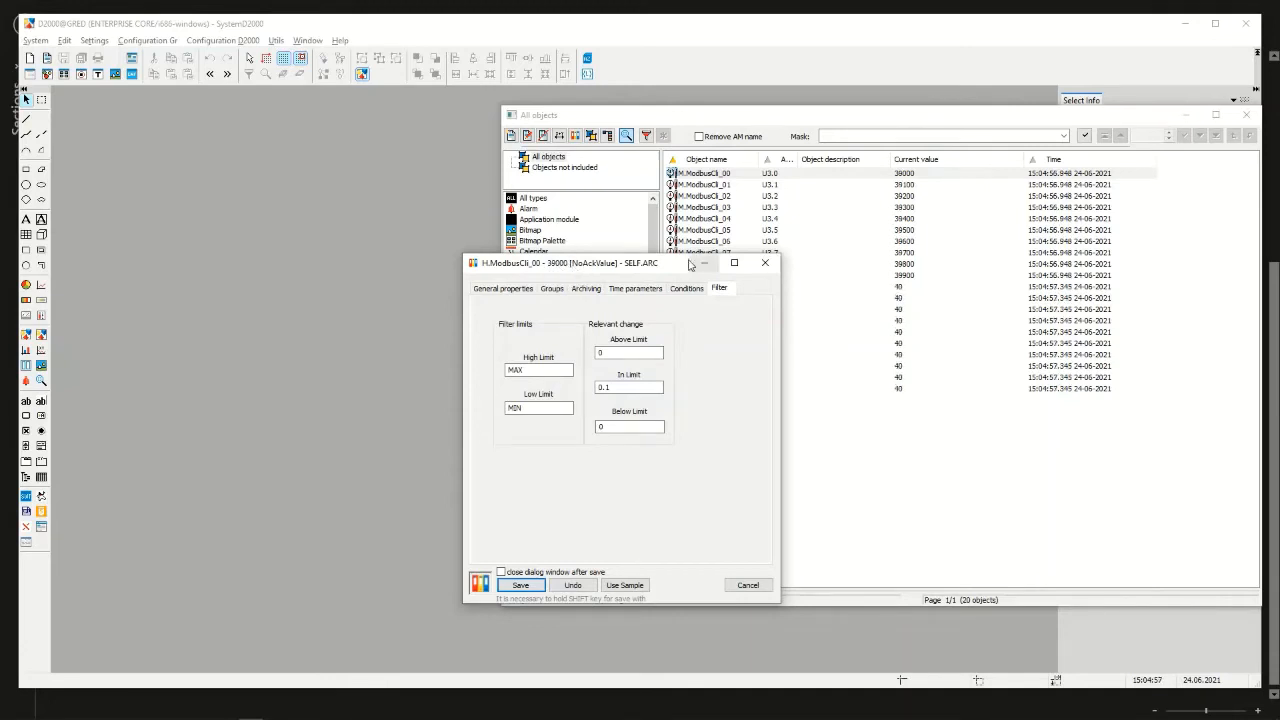
pyautogui.click(765, 265)
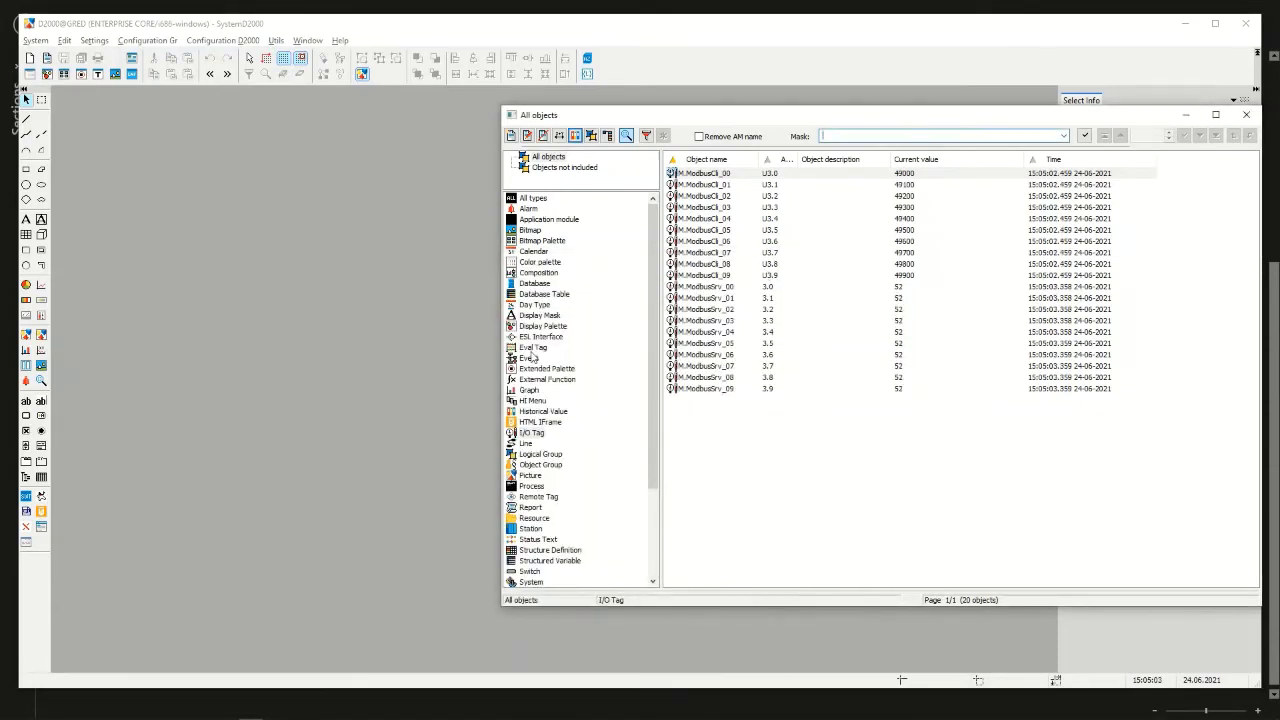
# Create the historical value ModbusCli_01 under SELF.ARC, using H.ModbusCli_00 as the sample
pyautogui.click(543, 411)
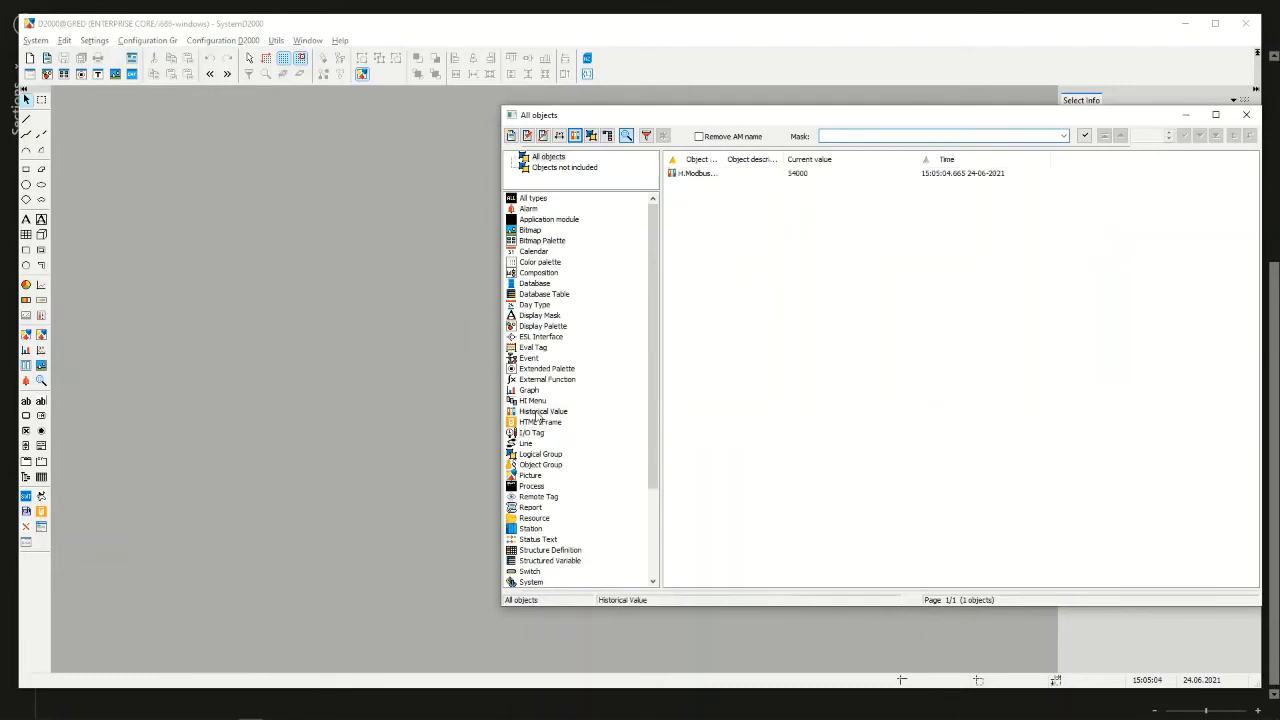
pyautogui.click(706, 176)
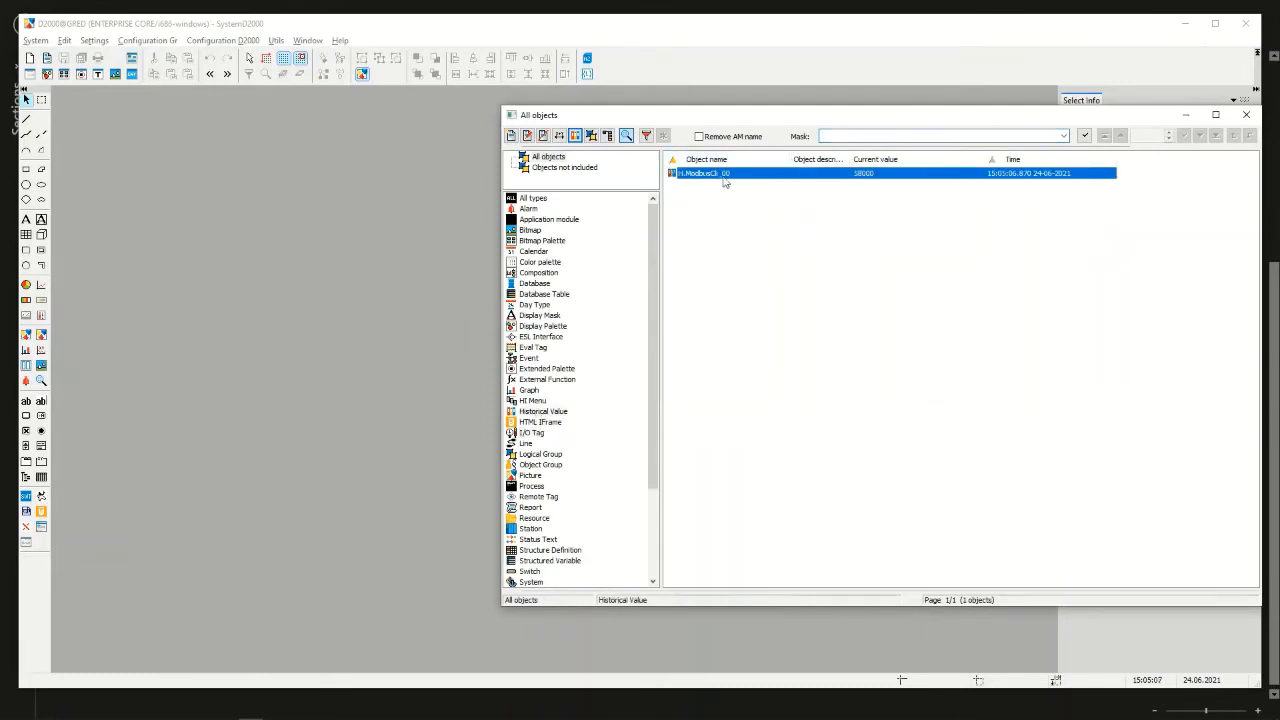
pyautogui.click(511, 135)
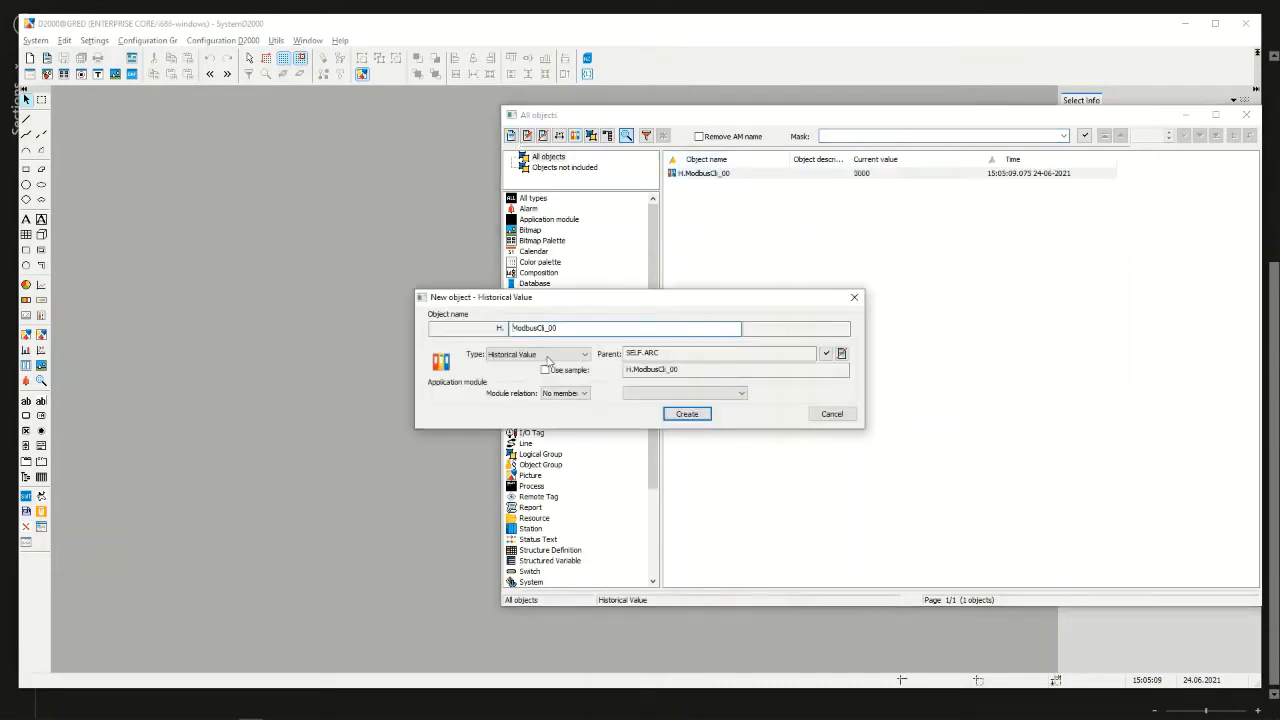
pyautogui.click(546, 369)
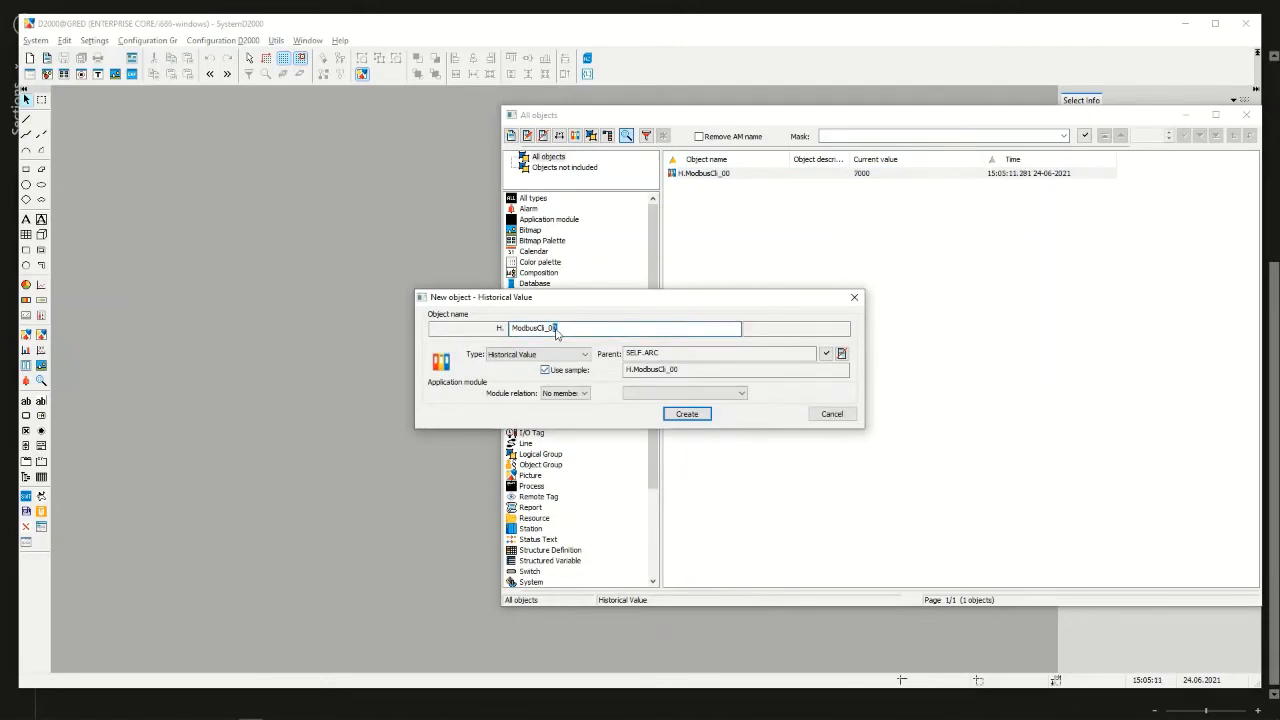
pyautogui.click(688, 416)
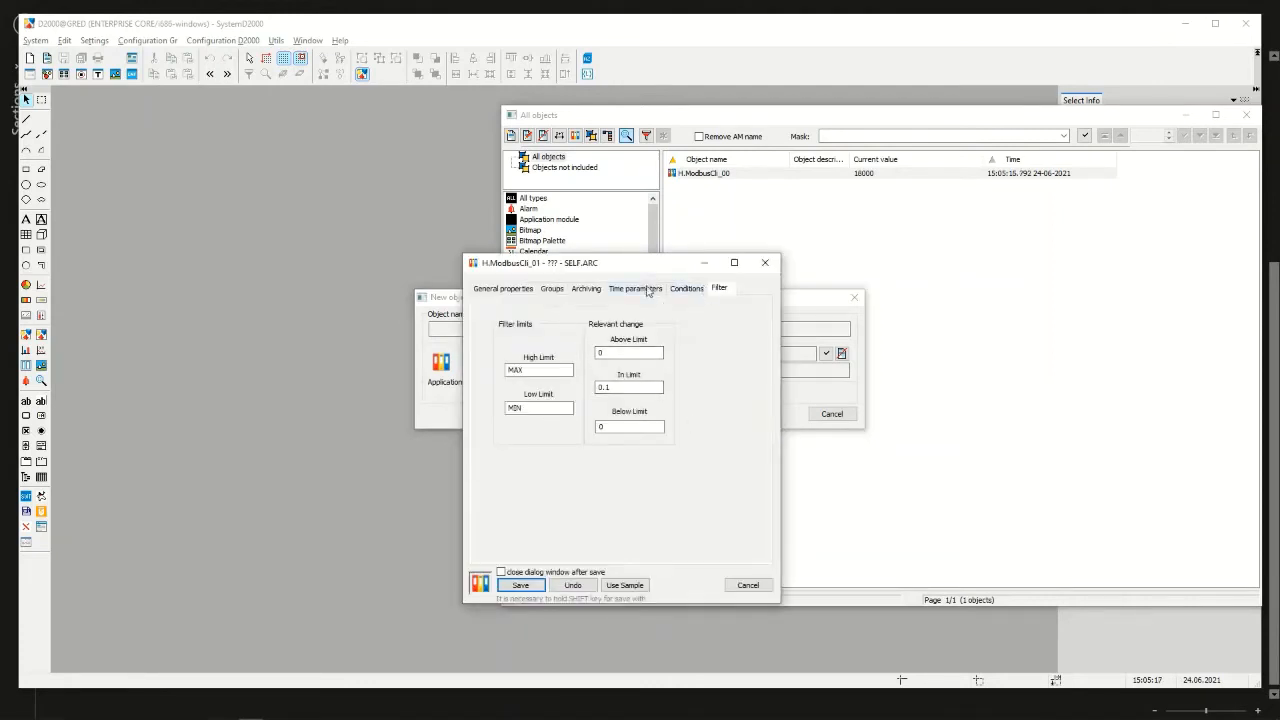
# Set the object to archive of H.ModbusCli_01 to M.ModbusCli_01 and save it
pyautogui.click(588, 289)
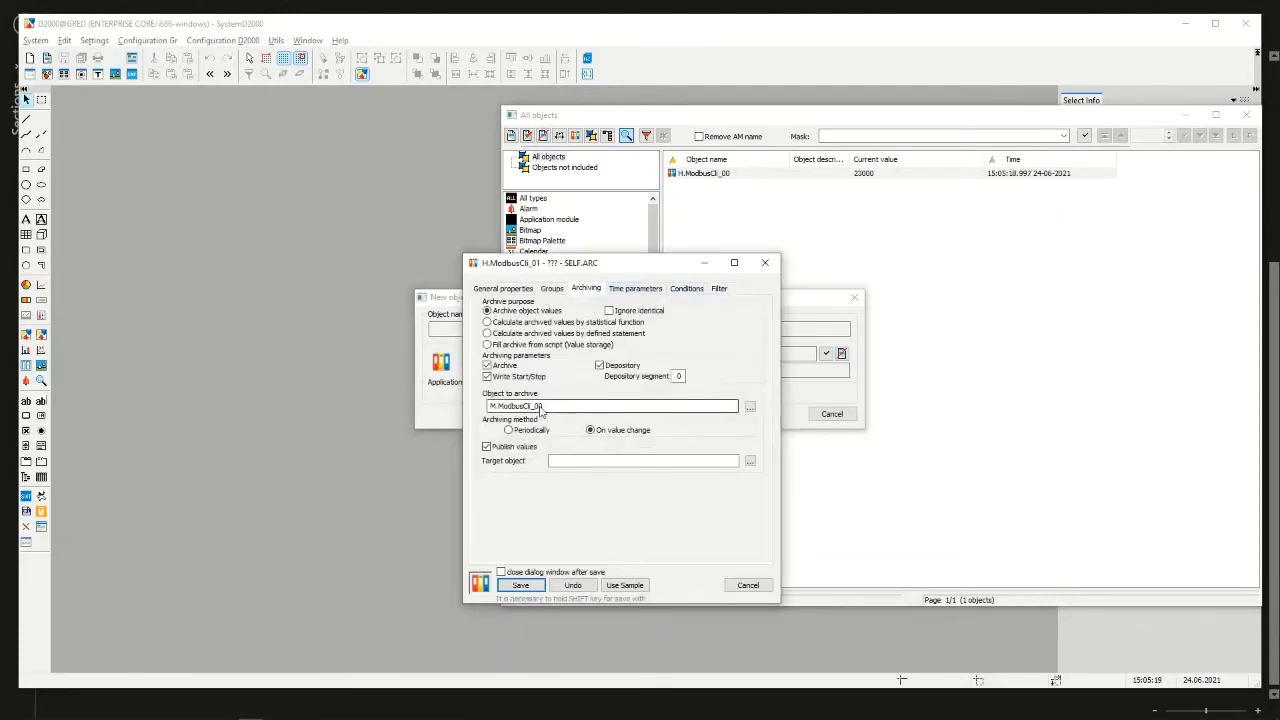
pyautogui.moveTo(538, 407); pyautogui.dragTo(547, 407)
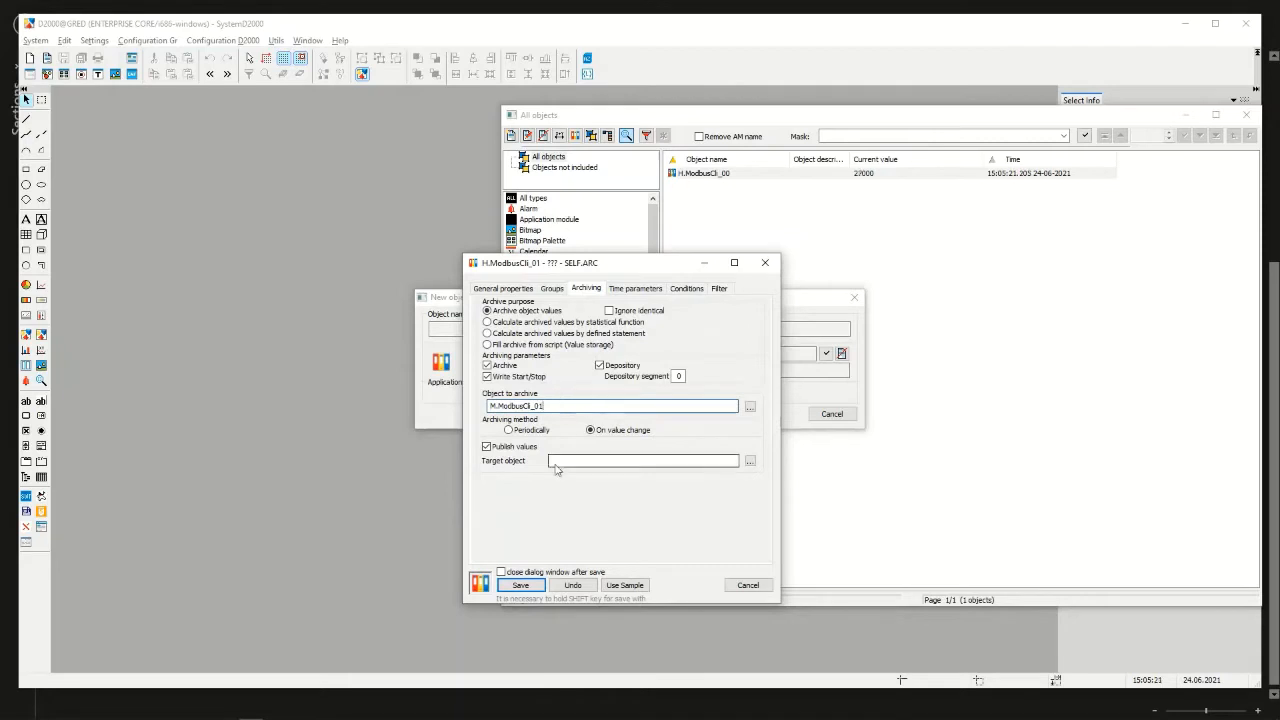
pyautogui.click(540, 590)
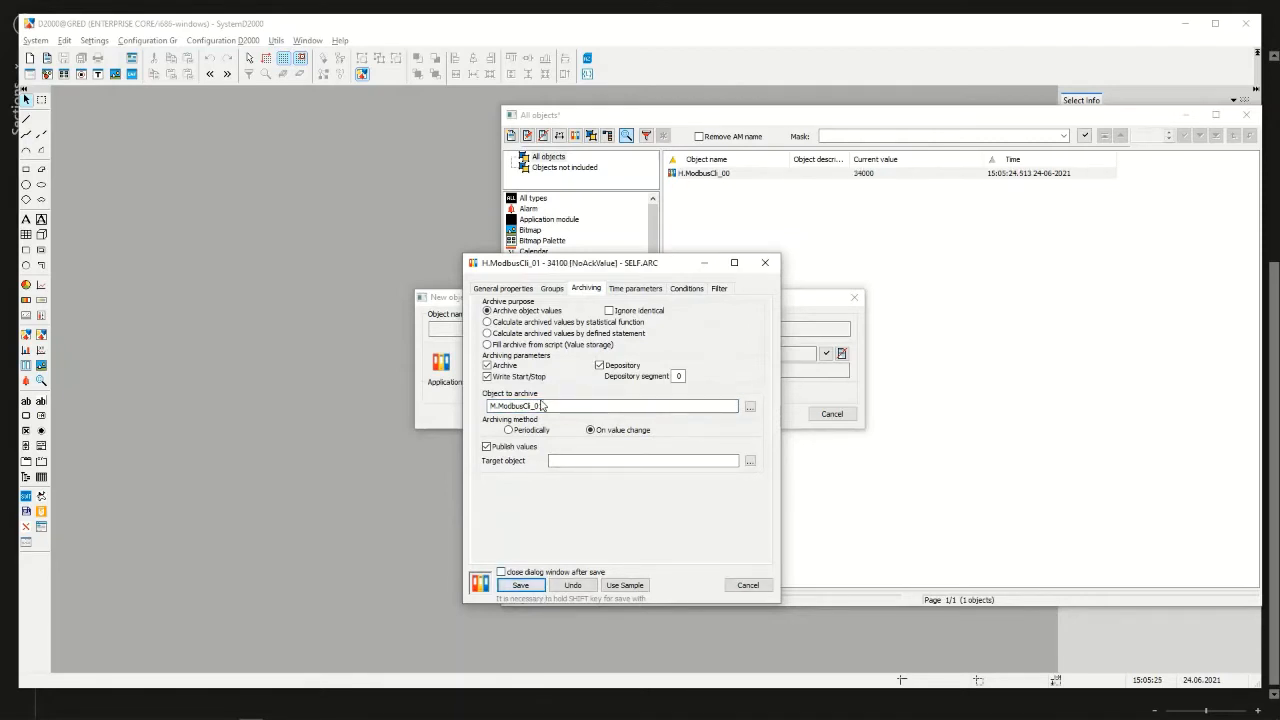
# Refresh the list of historical values and close the H.ModbusCli_01 configuration
pyautogui.click(1084, 135)
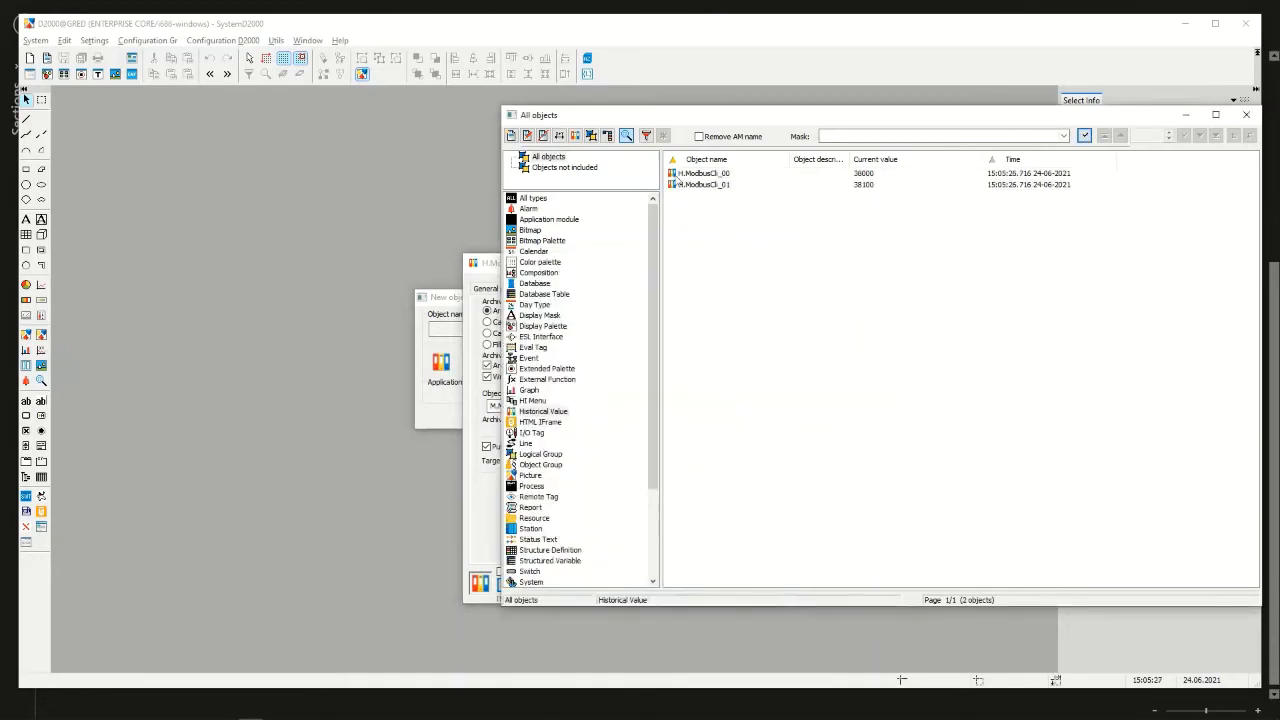
pyautogui.click(418, 307)
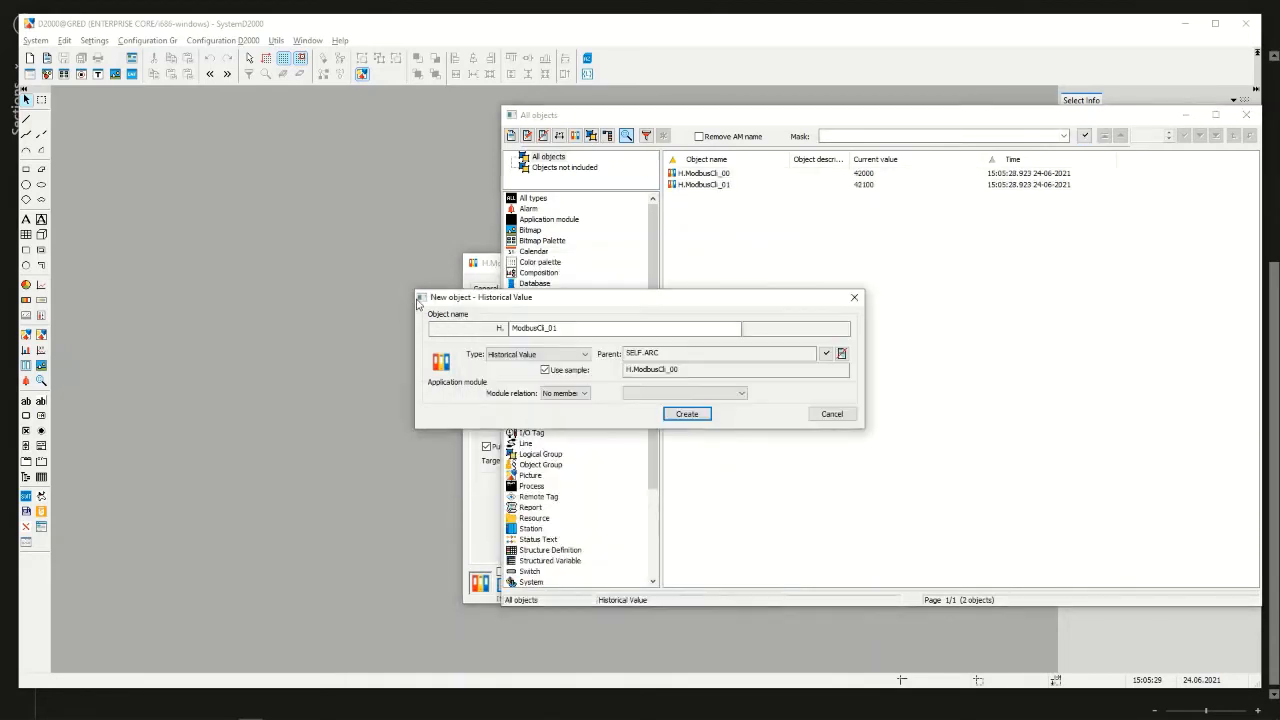
pyautogui.click(478, 267)
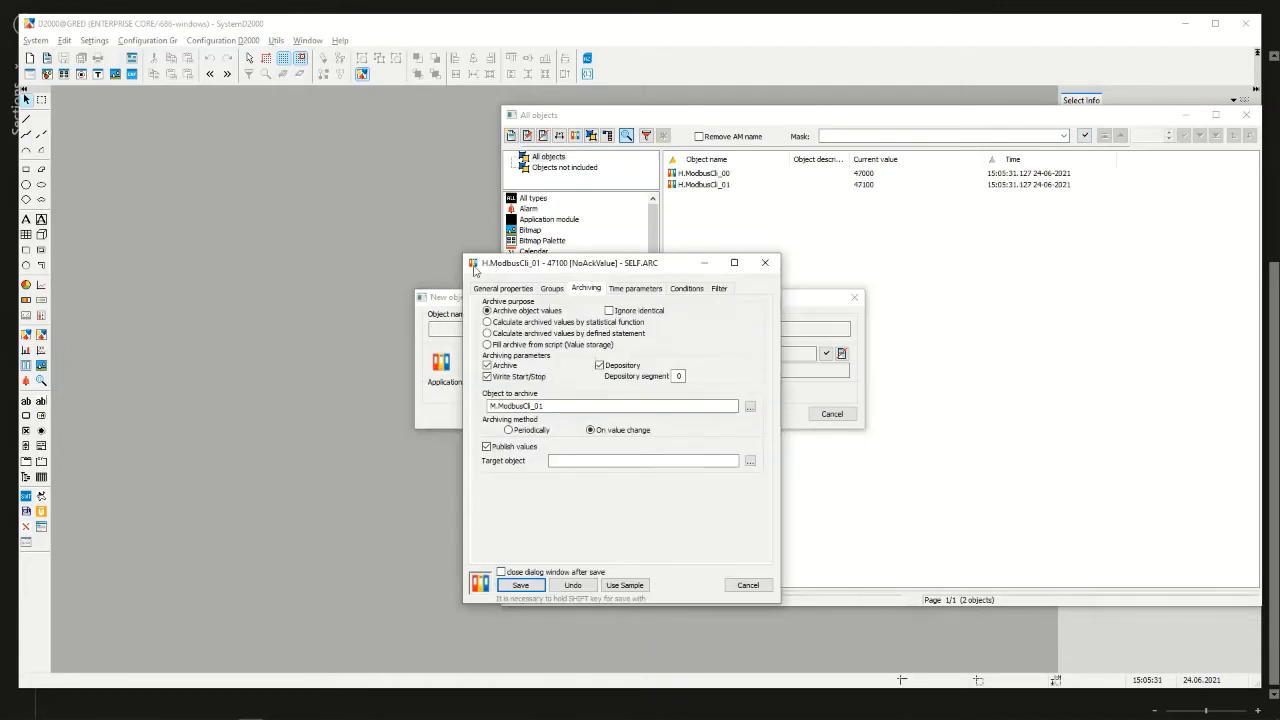
pyautogui.press('Escape')
# Create the historical value ModbusCli_00_Avg, using H.ModbusCli_00 as the sample
pyautogui.moveTo(520, 298); pyautogui.dragTo(400, 262)
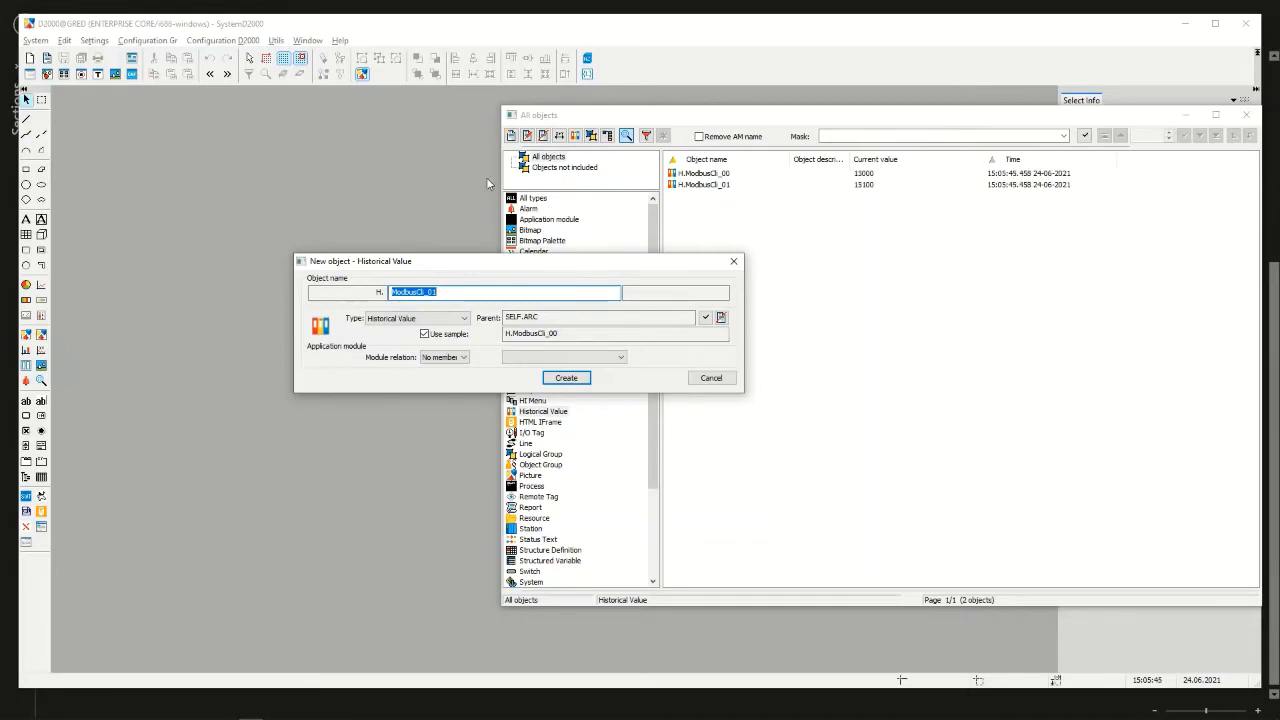
pyautogui.click(448, 293)
pyautogui.press('BackSpace')
pyautogui.write('0_Avg')
pyautogui.click(566, 378)
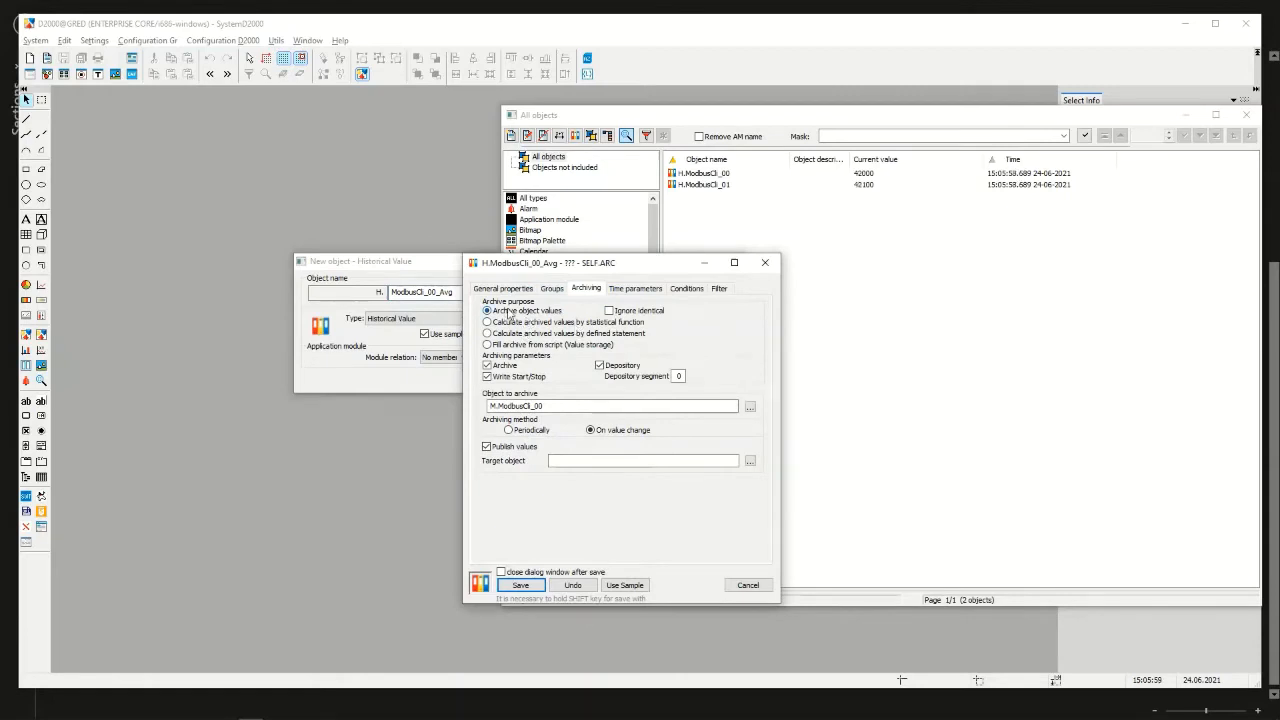
# Set H.ModbusCli_00_Avg to calculate archived values by statistical function, with H.ModbusCli_00 as its source historical value
pyautogui.click(515, 323)
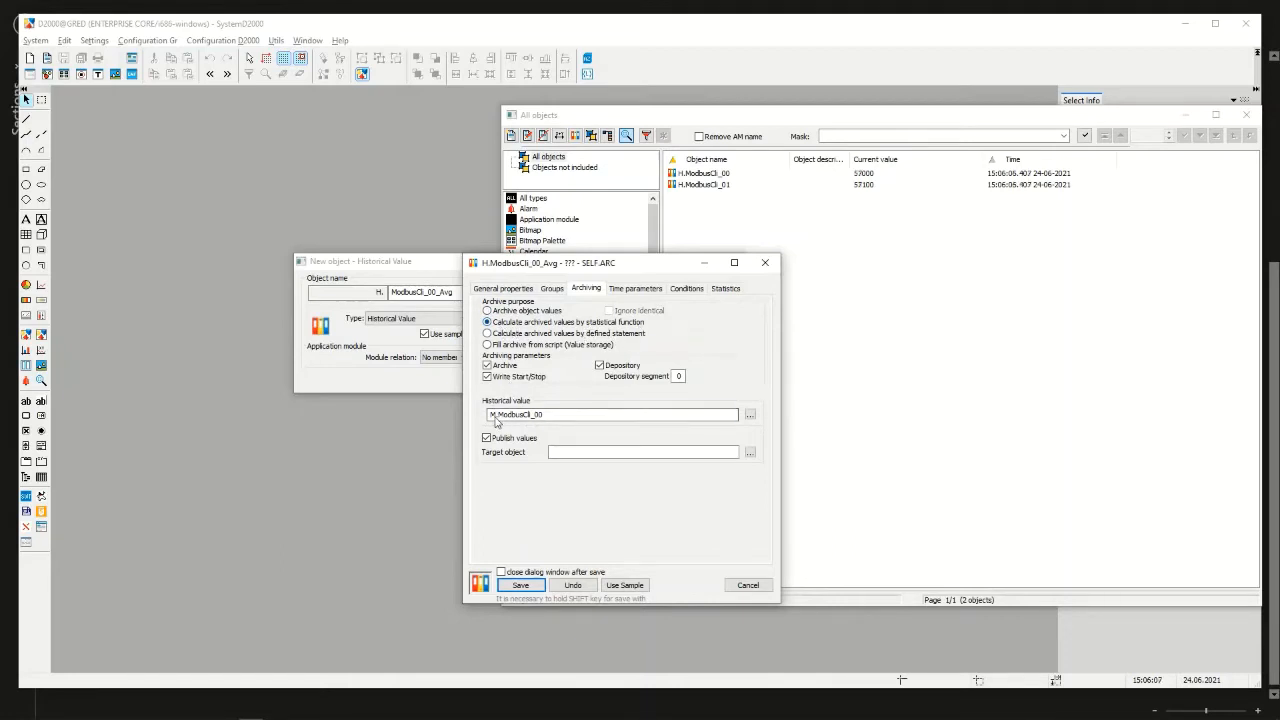
pyautogui.moveTo(495, 421); pyautogui.dragTo(477, 373)
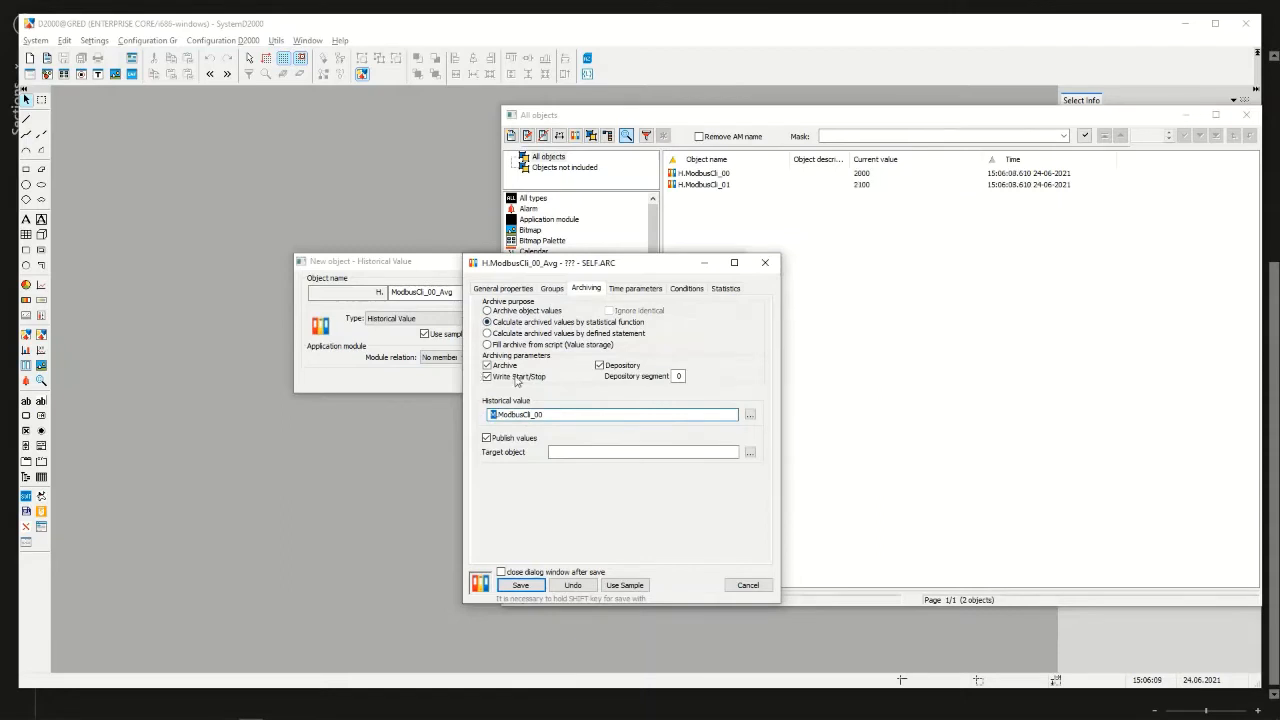
pyautogui.write('M')
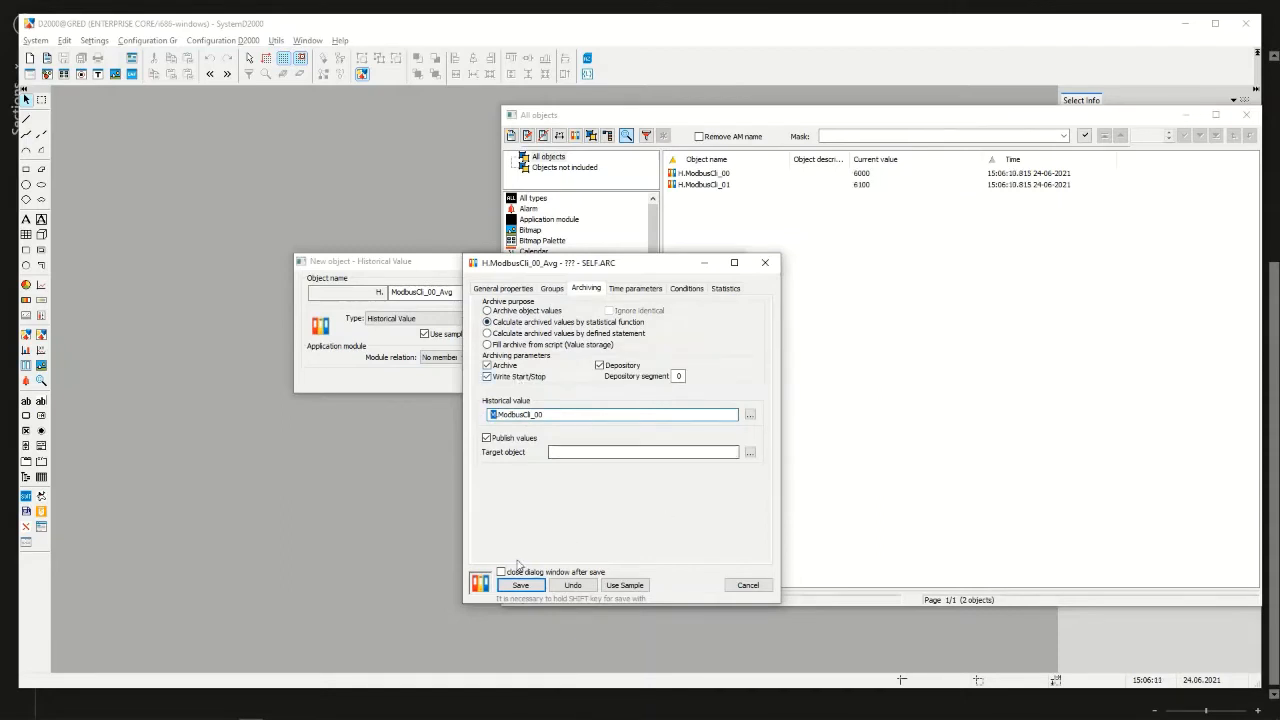
pyautogui.click(520, 585)
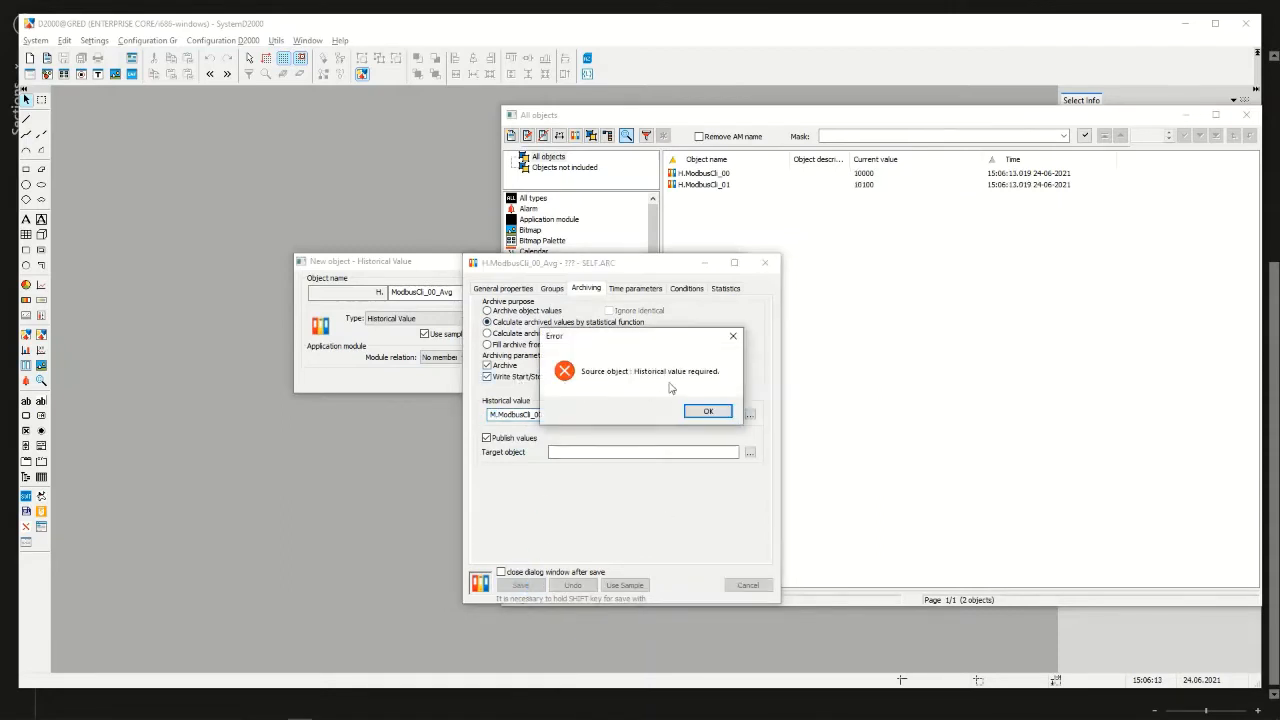
pyautogui.click(705, 410)
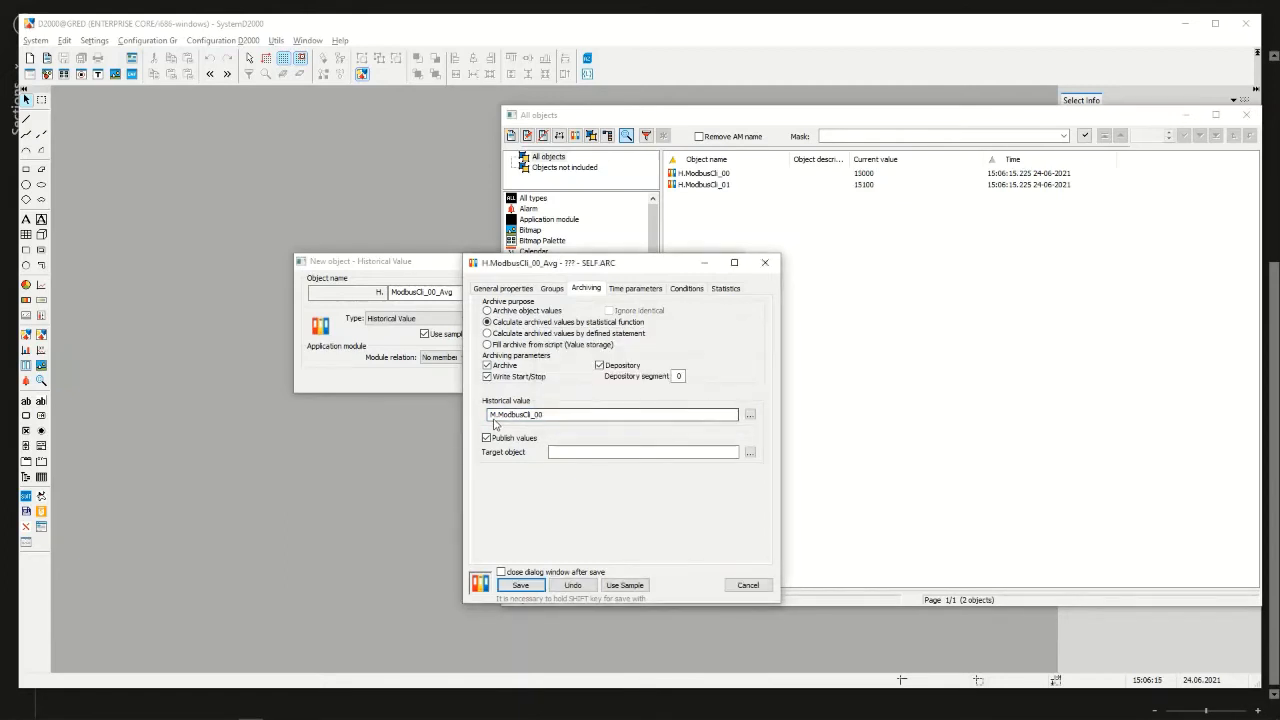
pyautogui.press('BackSpace')
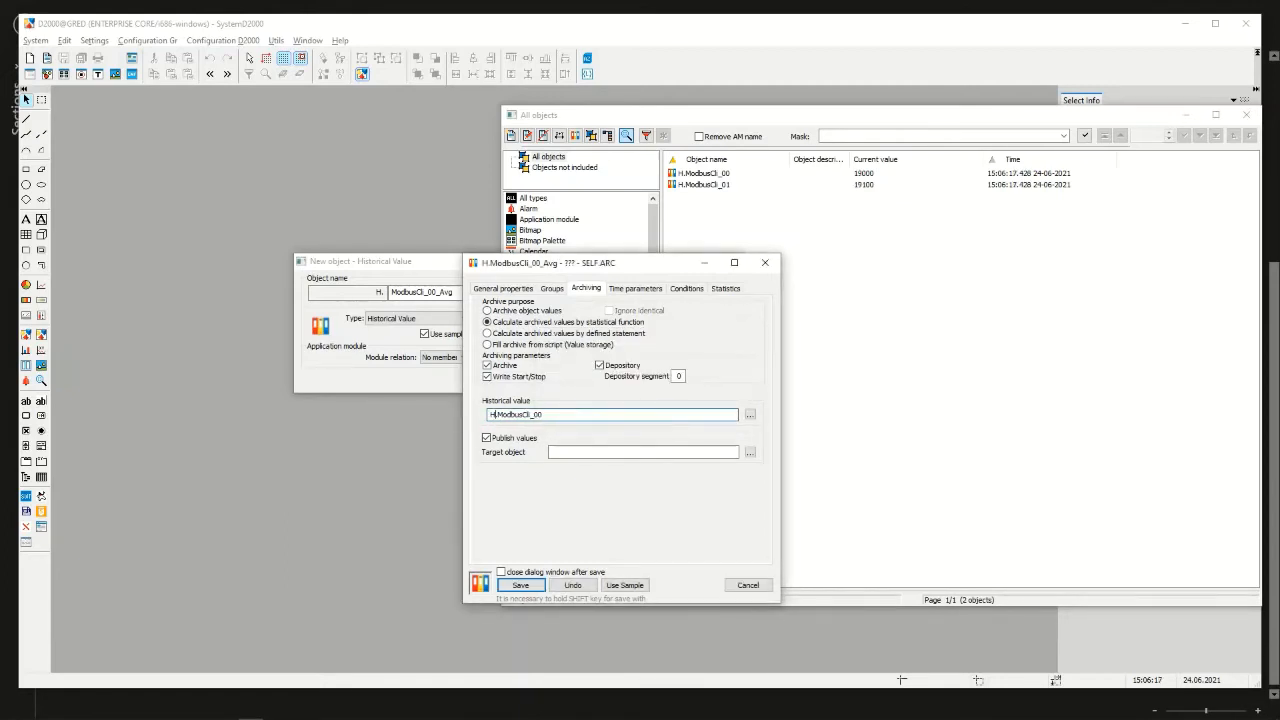
pyautogui.write('H')
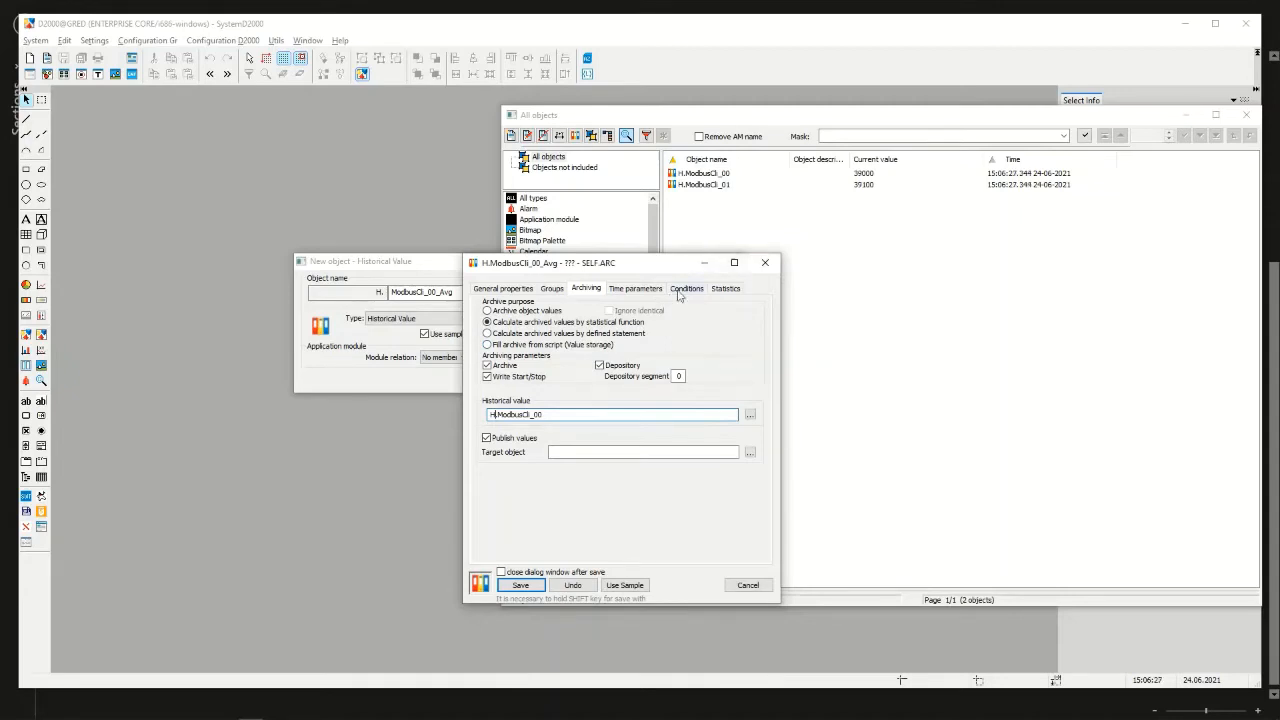
# Set the archiving period to 1 minute and the statistical function to W-Average for H.ModbusCli_00_Avg, and save it
pyautogui.click(632, 290)
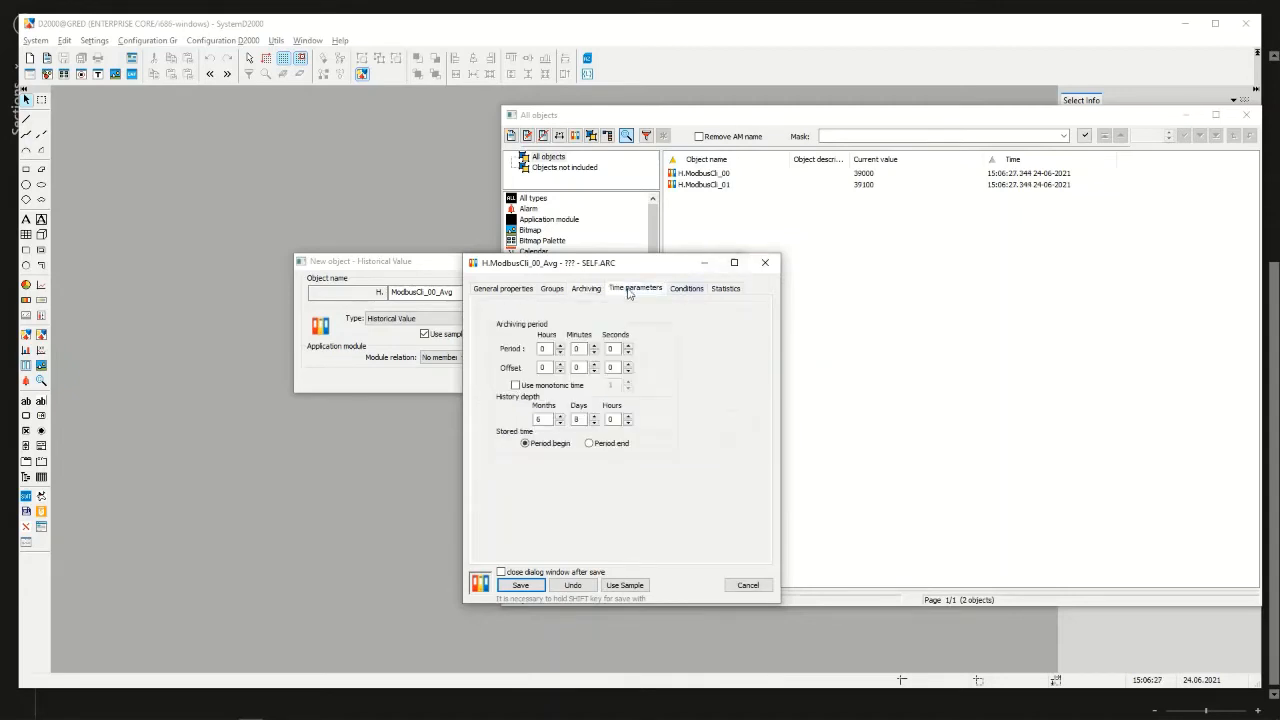
pyautogui.click(595, 346)
pyautogui.click(727, 289)
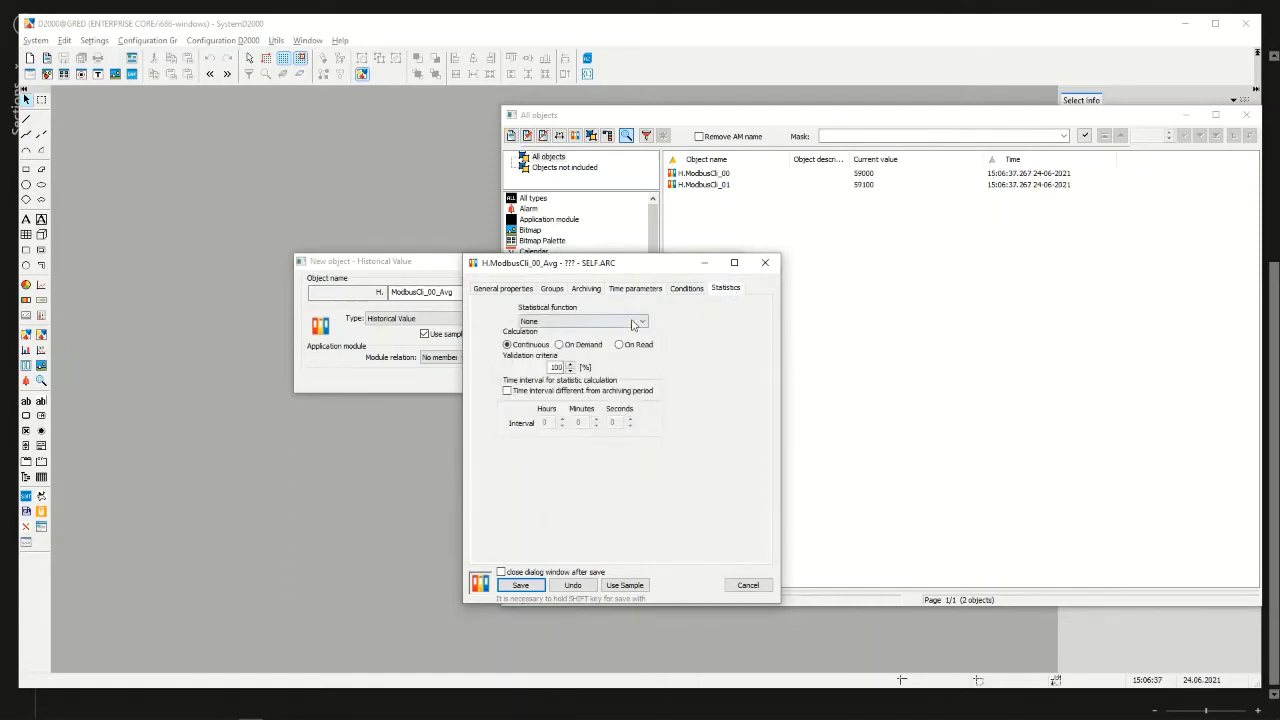
pyautogui.click(641, 321)
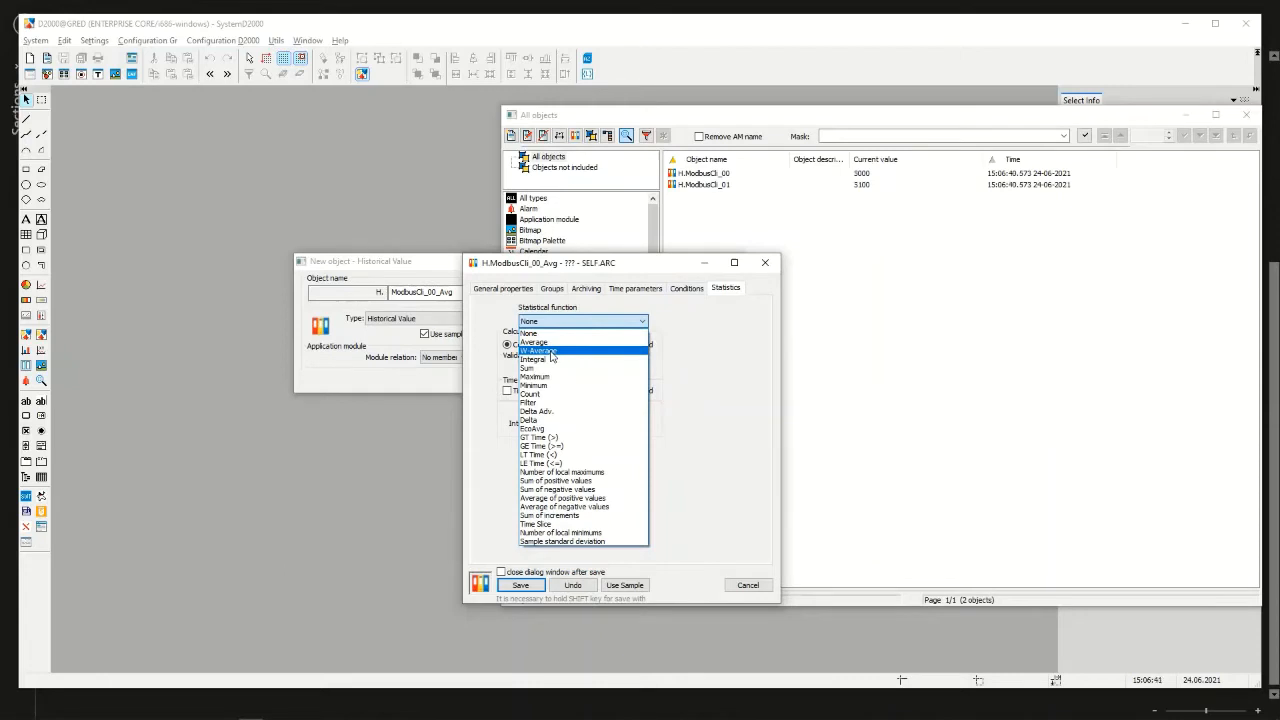
pyautogui.click(551, 352)
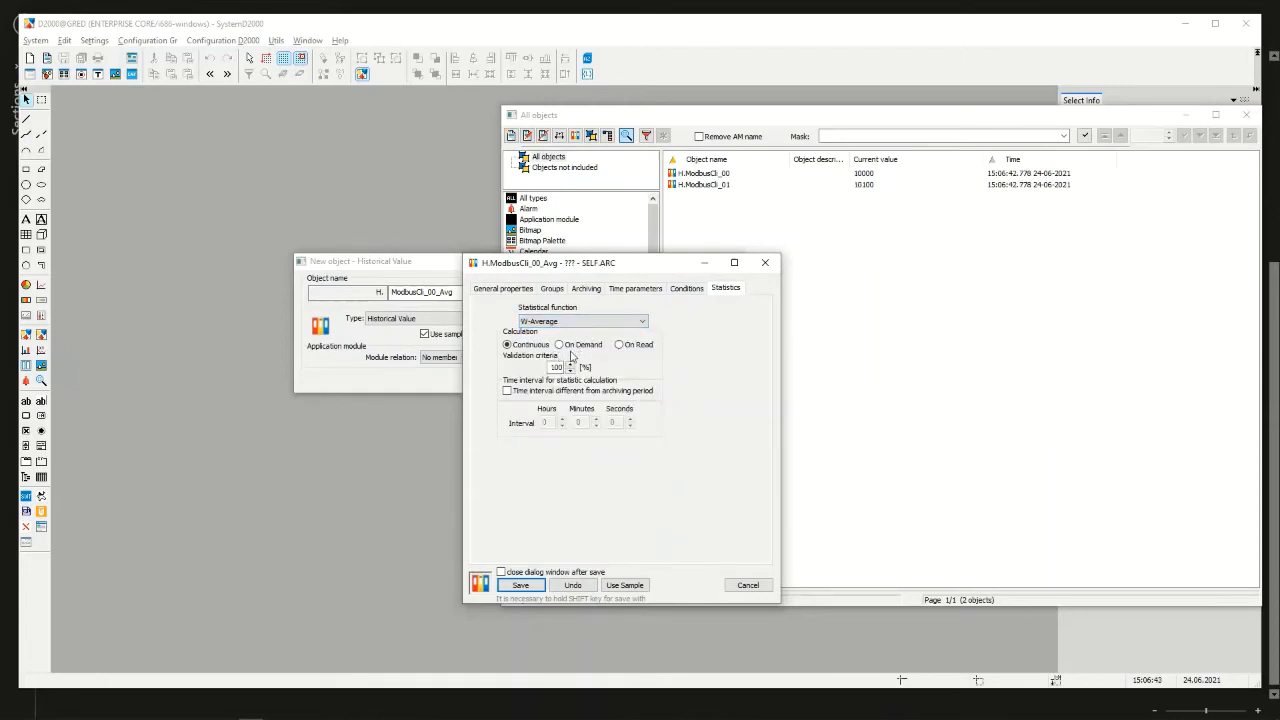
pyautogui.click(521, 586)
# Refresh the list of historical values and compare the timestamps of H.ModbusCli_00 and H.ModbusCli_00_Avg
pyautogui.moveTo(579, 265); pyautogui.dragTo(608, 265)
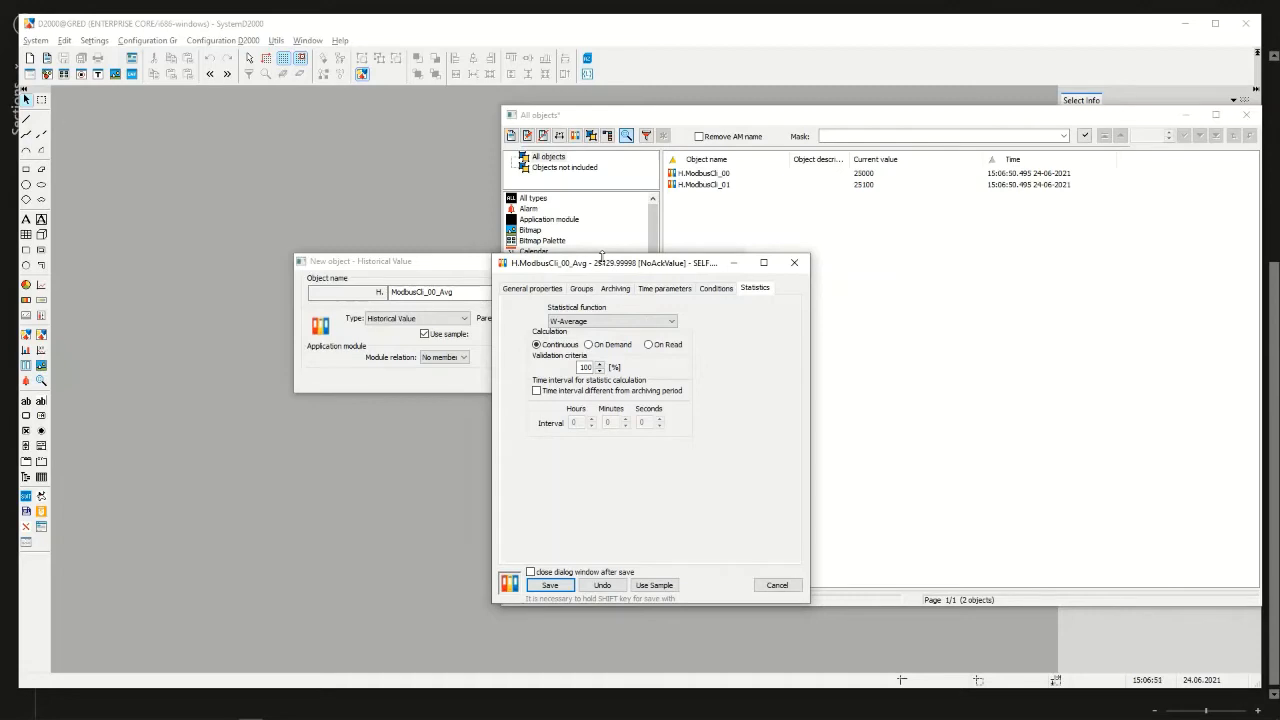
pyautogui.click(1085, 136)
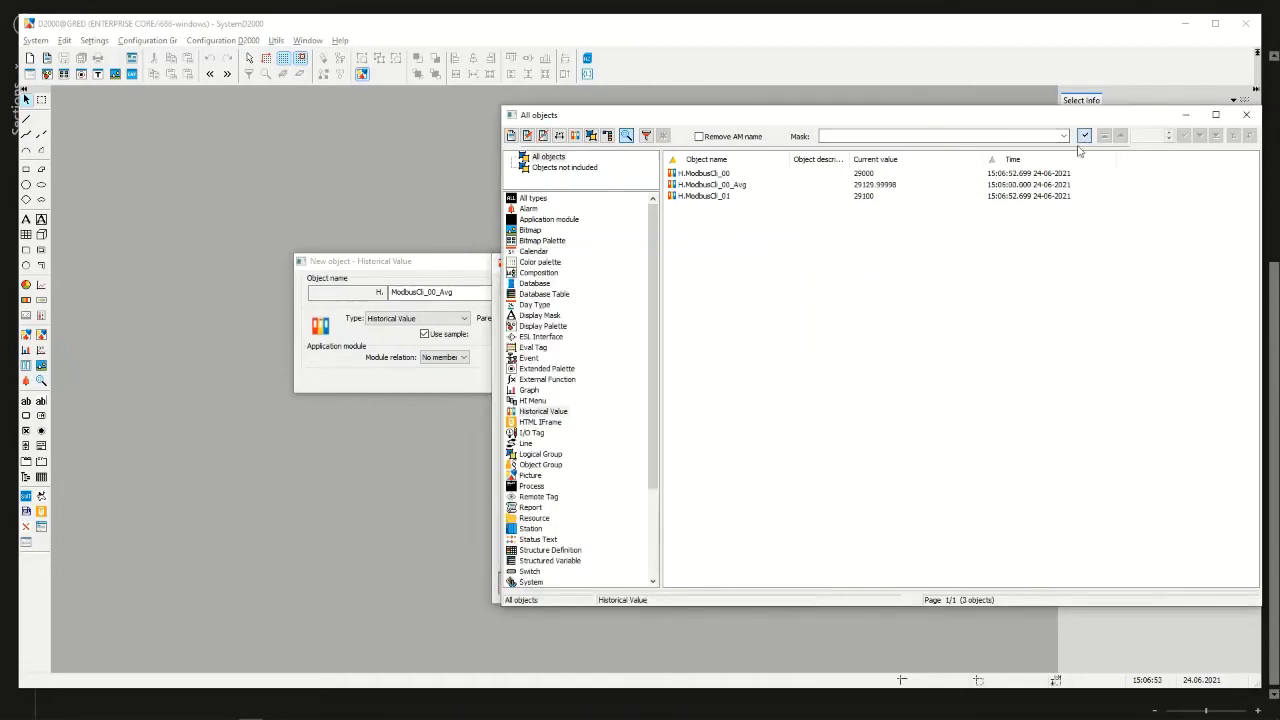
pyautogui.click(728, 185)
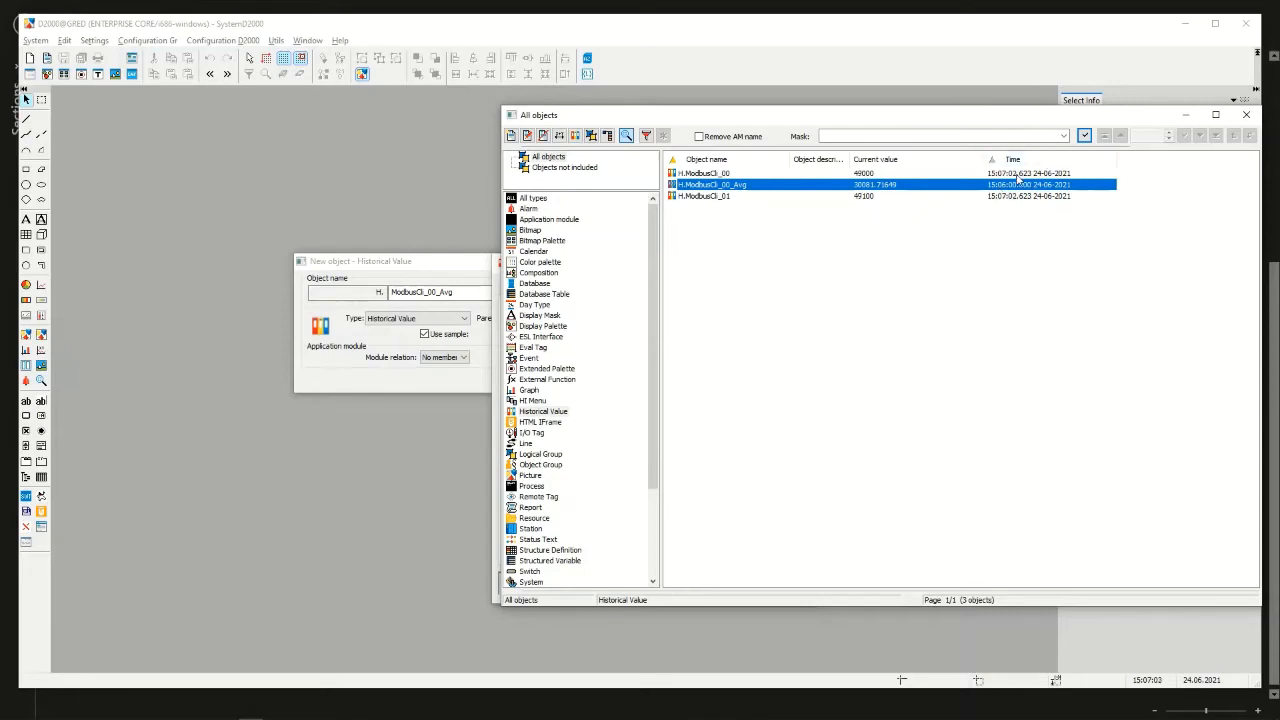
pyautogui.click(1016, 175)
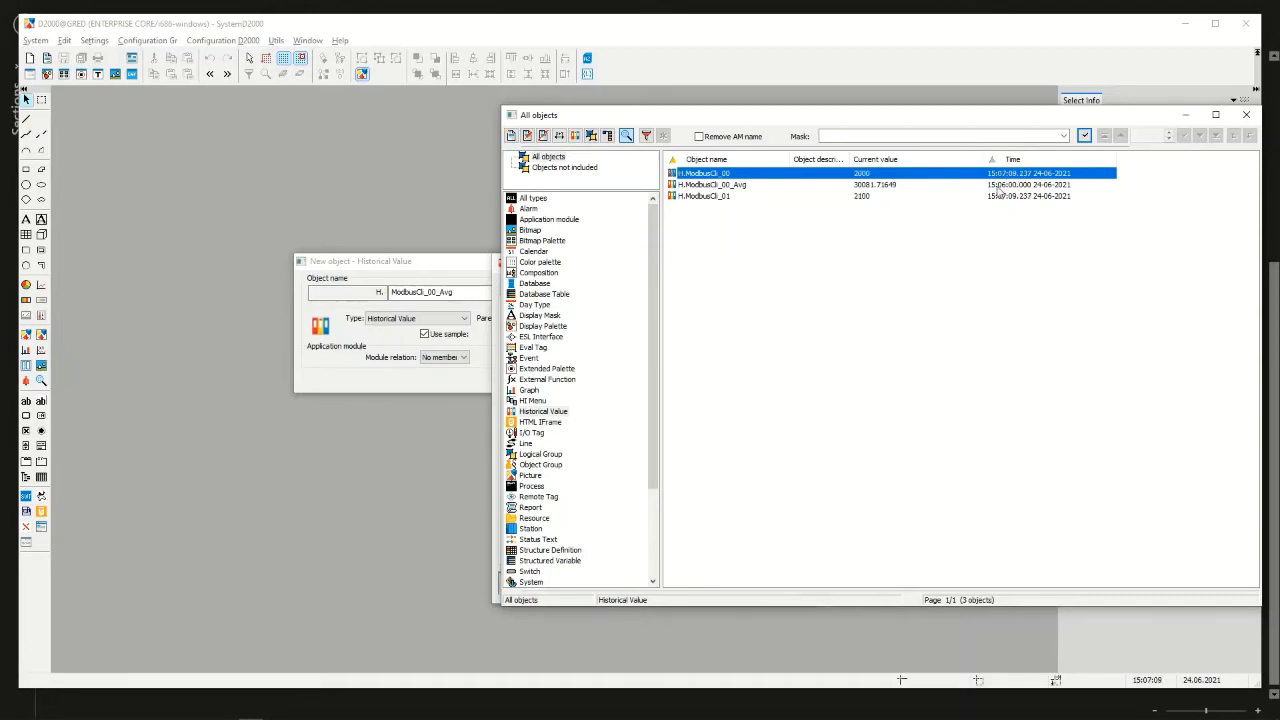
pyautogui.click(1001, 188)
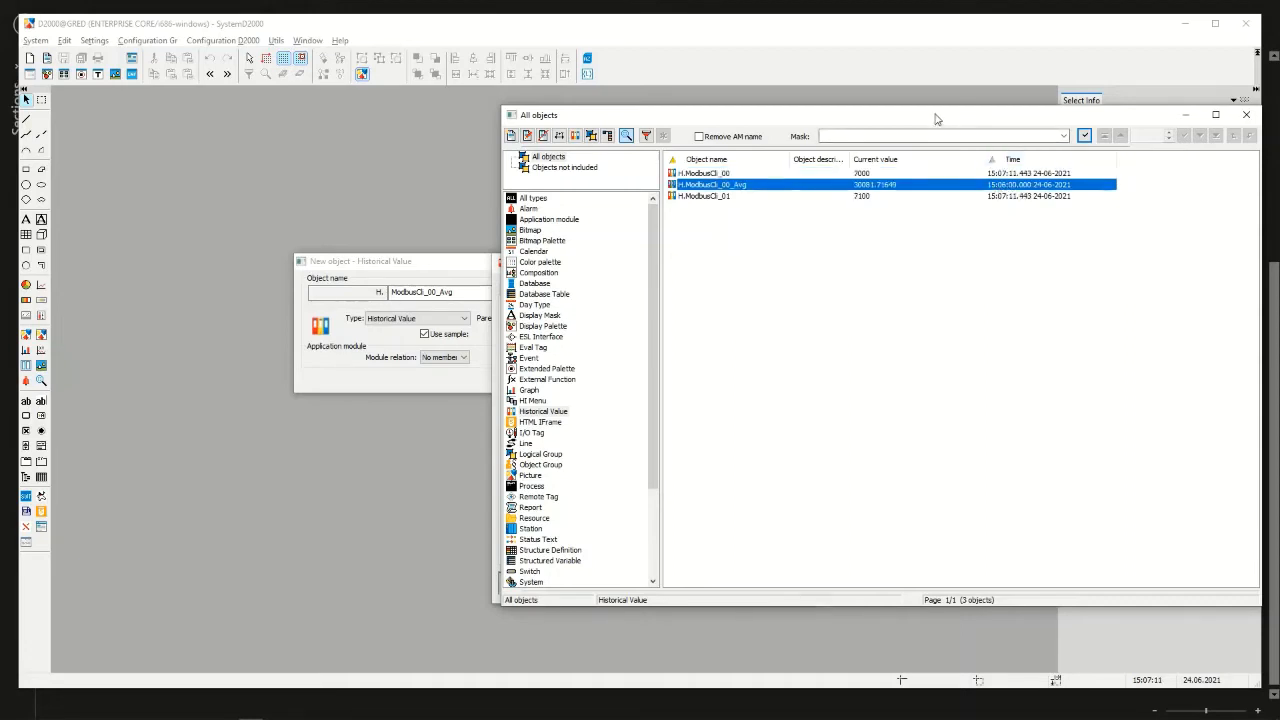
# Review the stored time options of H.ModbusCli_00_Avg, keep Period begin and close its configuration
pyautogui.moveTo(930, 121); pyautogui.dragTo(1040, 116)
pyautogui.moveTo(585, 267); pyautogui.dragTo(330, 232)
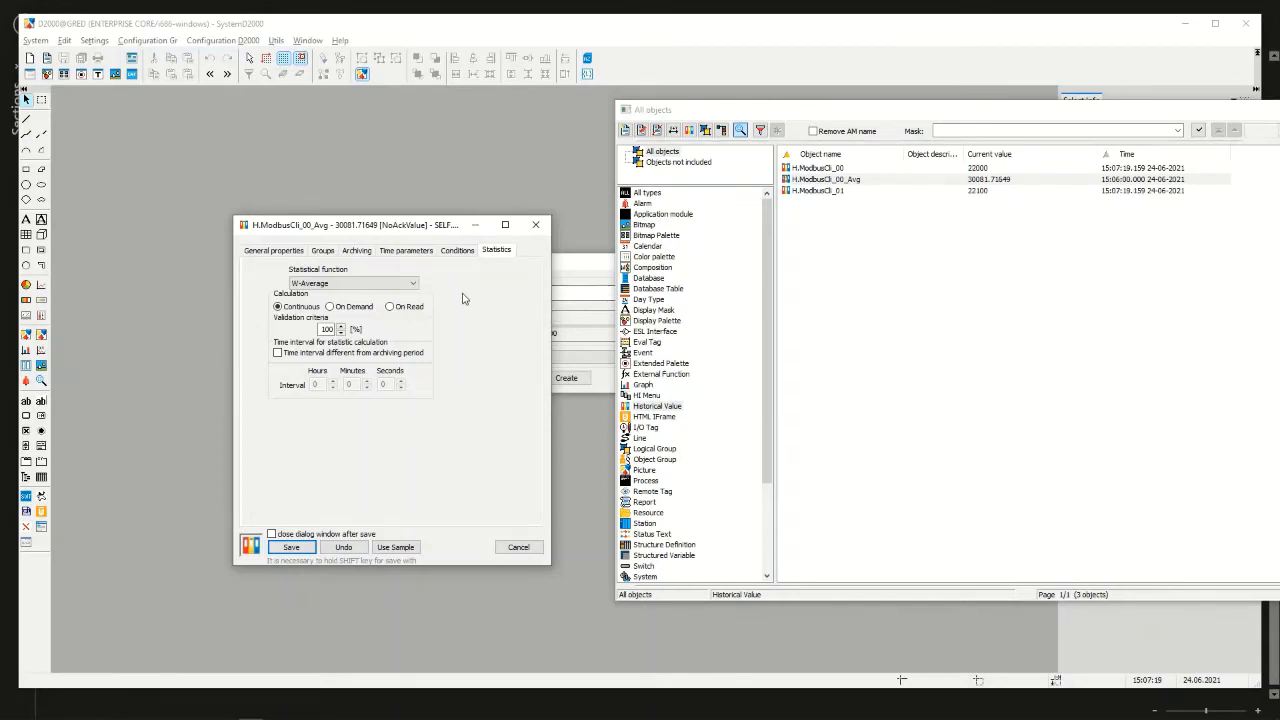
pyautogui.click(403, 252)
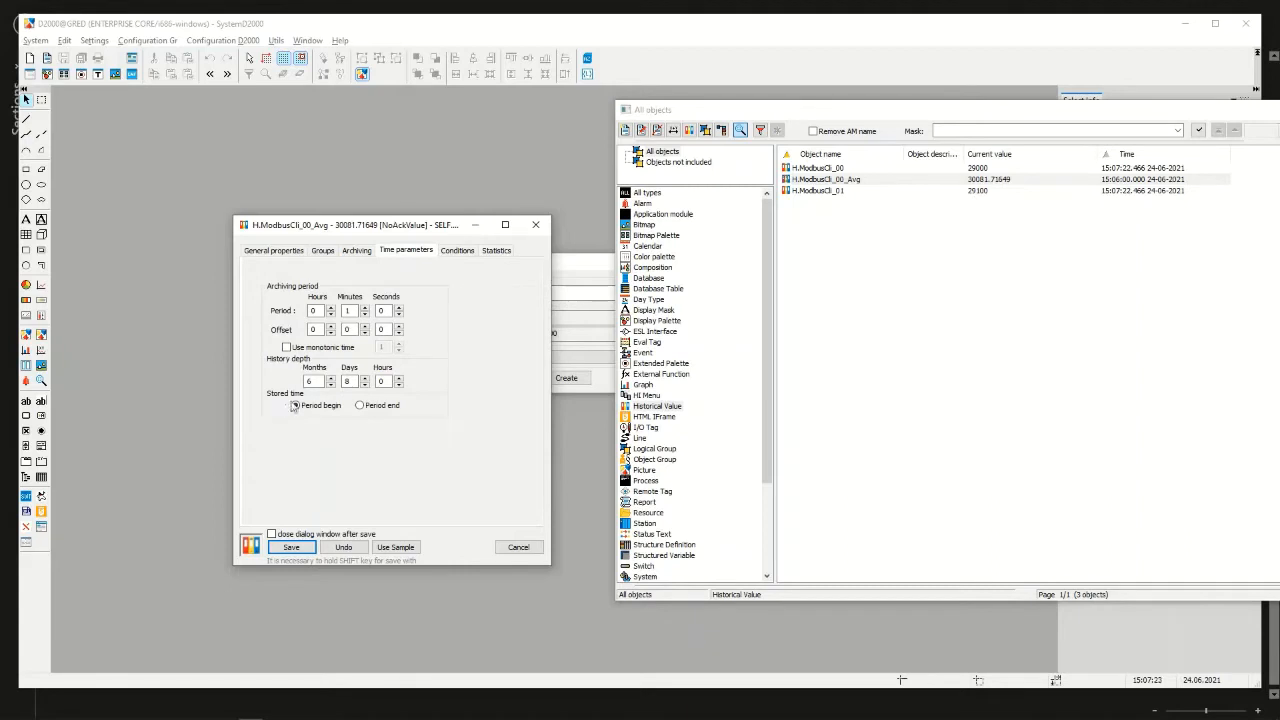
pyautogui.click(362, 412)
pyautogui.click(322, 408)
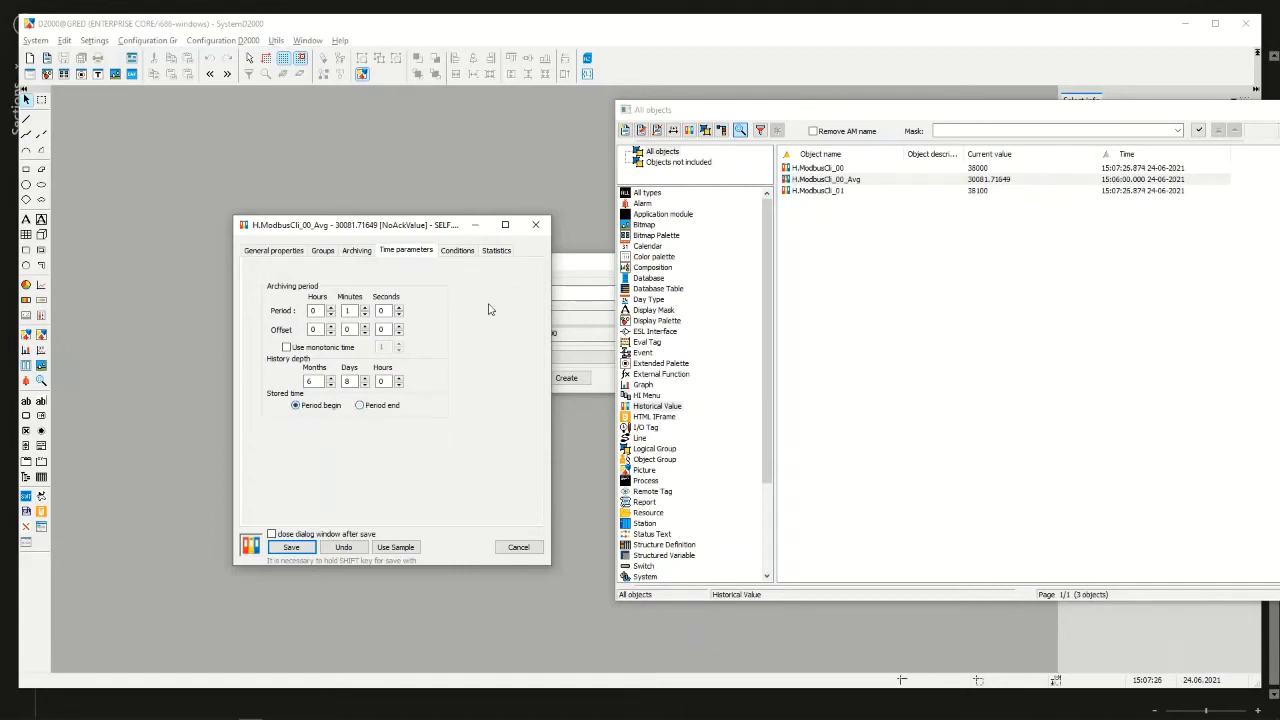
pyautogui.click(536, 231)
pyautogui.click(733, 263)
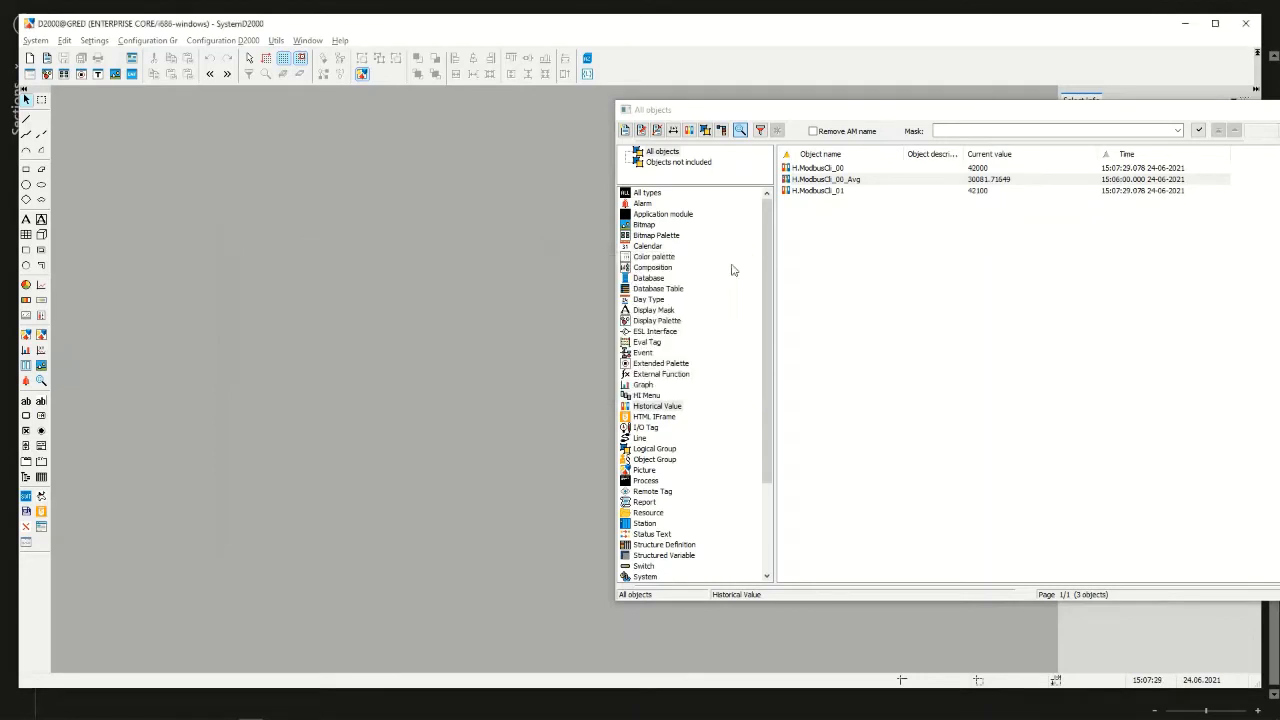
# Create the historical value ModbusCli_01_Avg under SELF.ARC, using H.ModbusCli_00_Avg as the sample
pyautogui.click(820, 180)
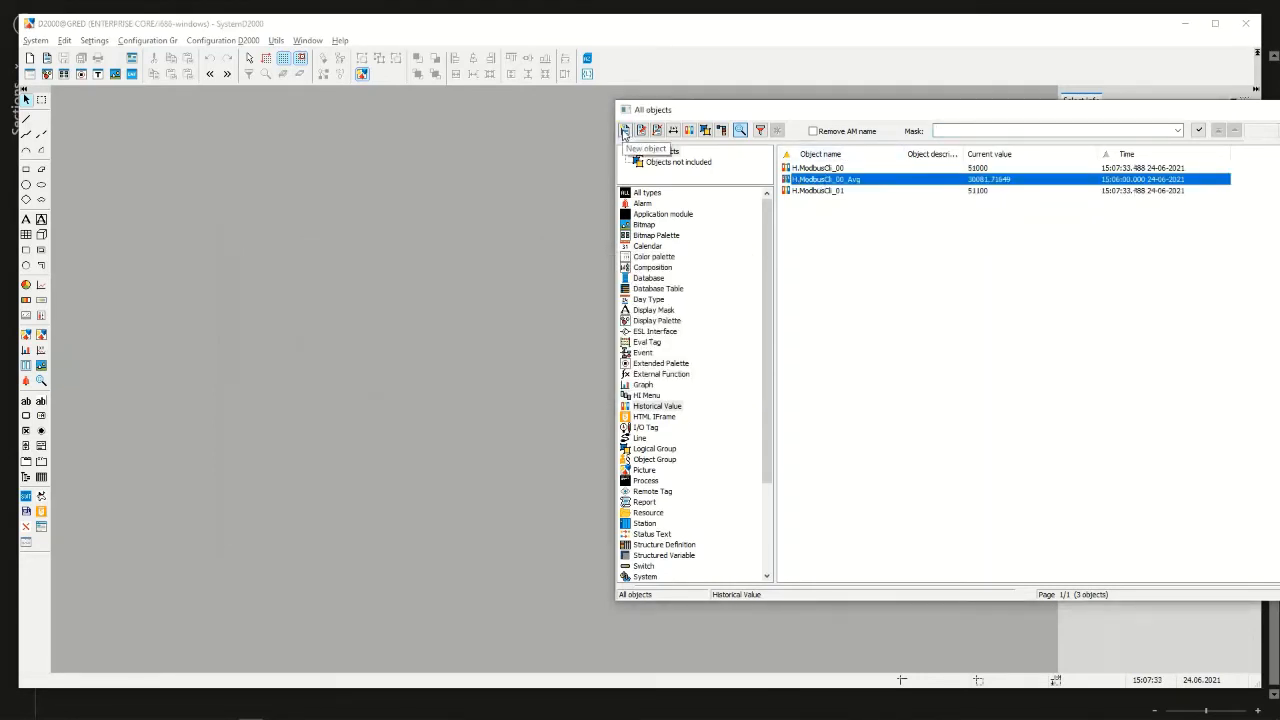
pyautogui.click(624, 133)
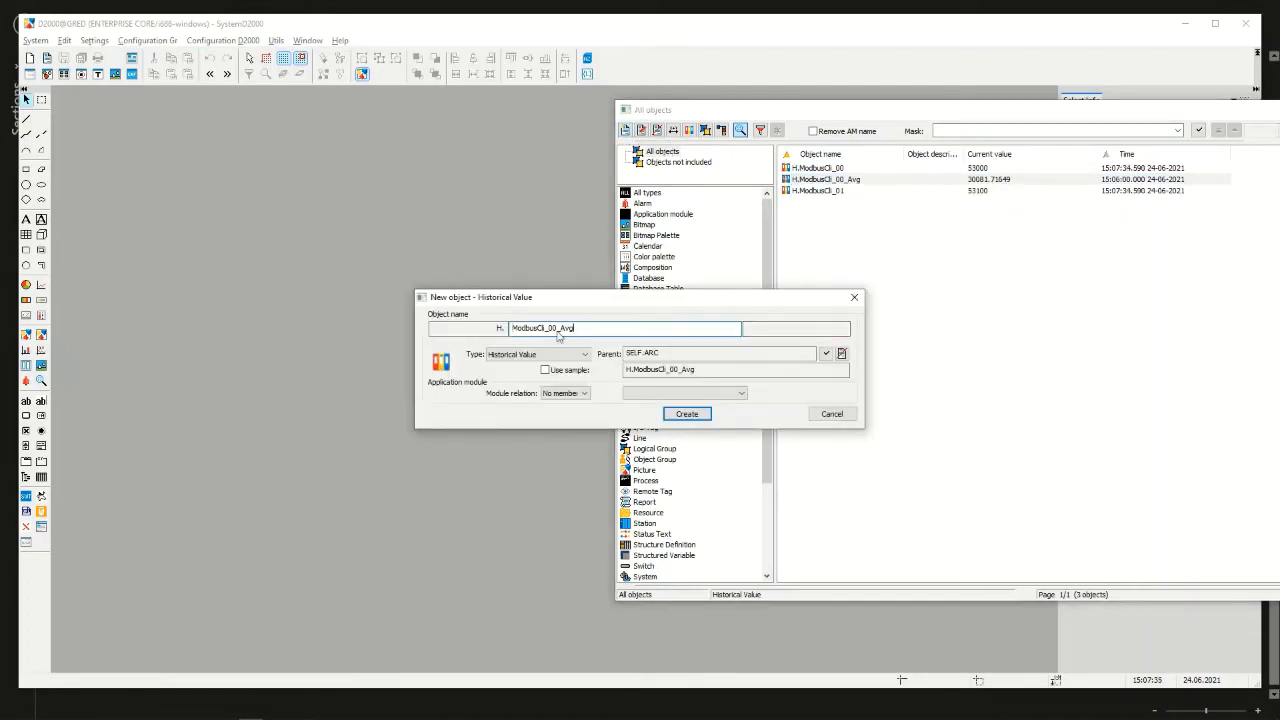
pyautogui.press('BackSpace')
pyautogui.write('1')
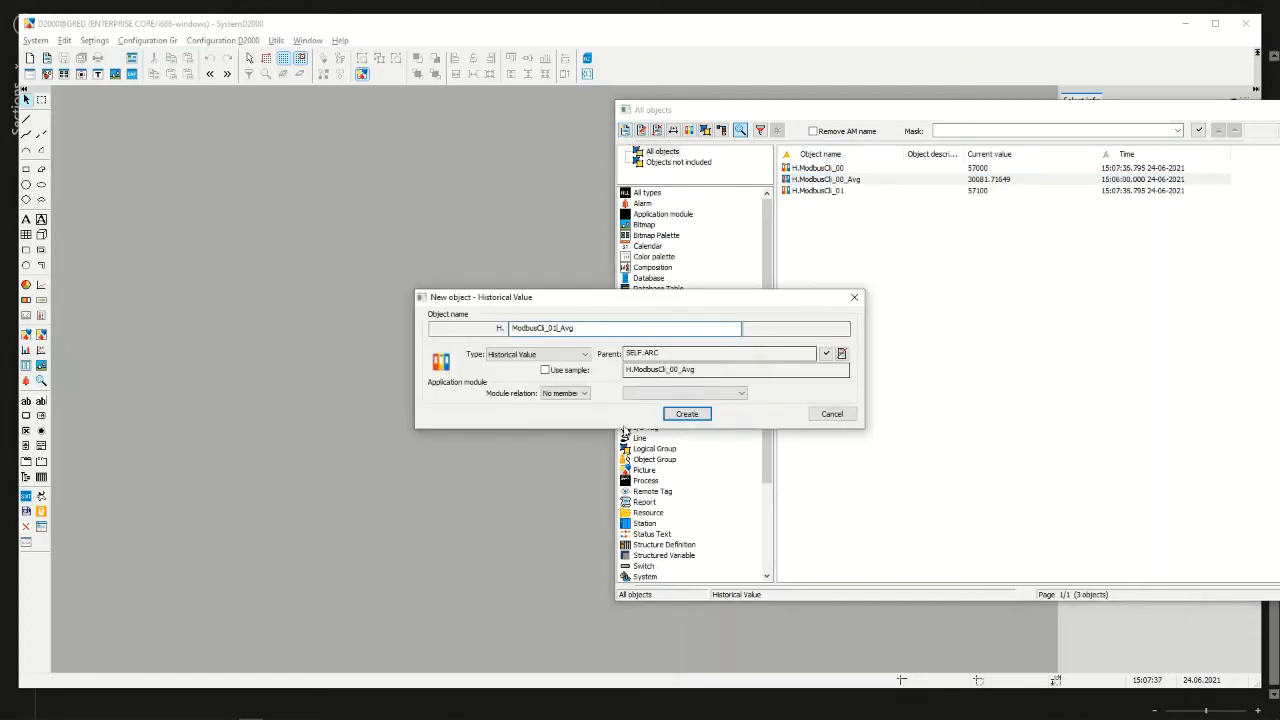
pyautogui.click(568, 371)
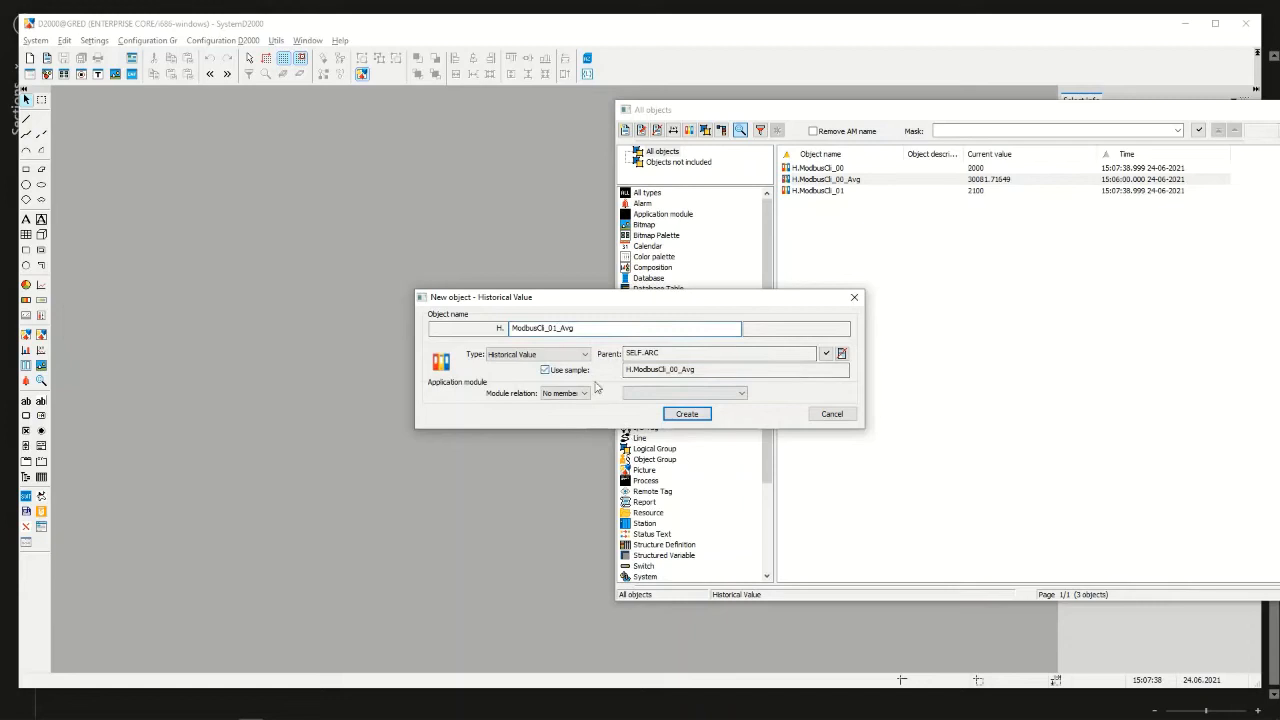
pyautogui.click(687, 414)
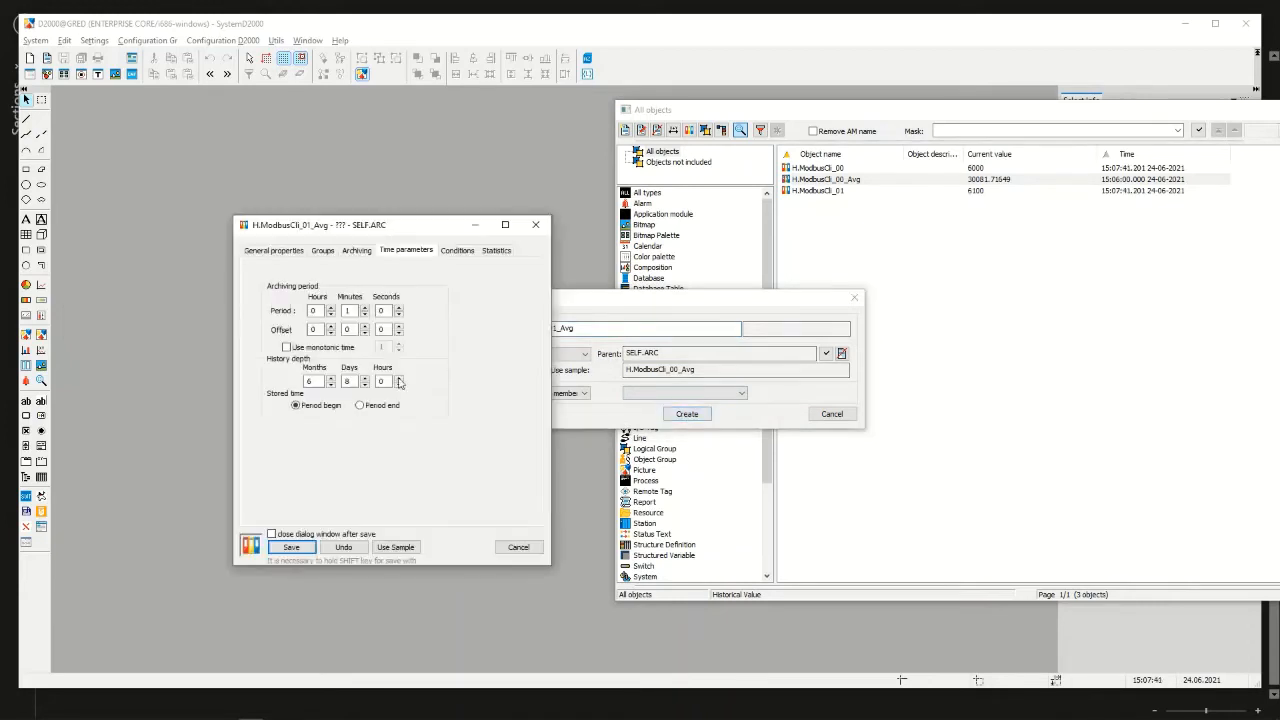
# Set the source historical value of H.ModbusCli_01_Avg to H.ModbusCli_01, save it and close its configuration
pyautogui.click(362, 252)
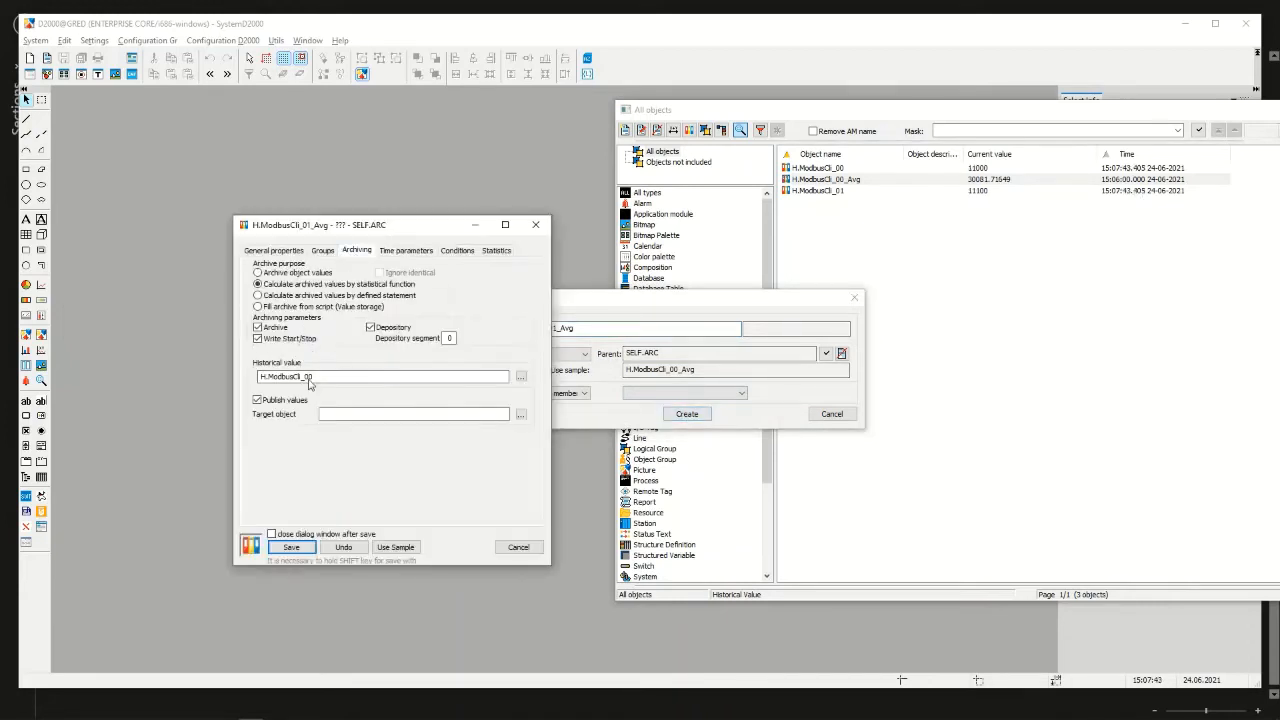
pyautogui.moveTo(309, 379); pyautogui.dragTo(319, 381)
pyautogui.write('1')
pyautogui.click(291, 547)
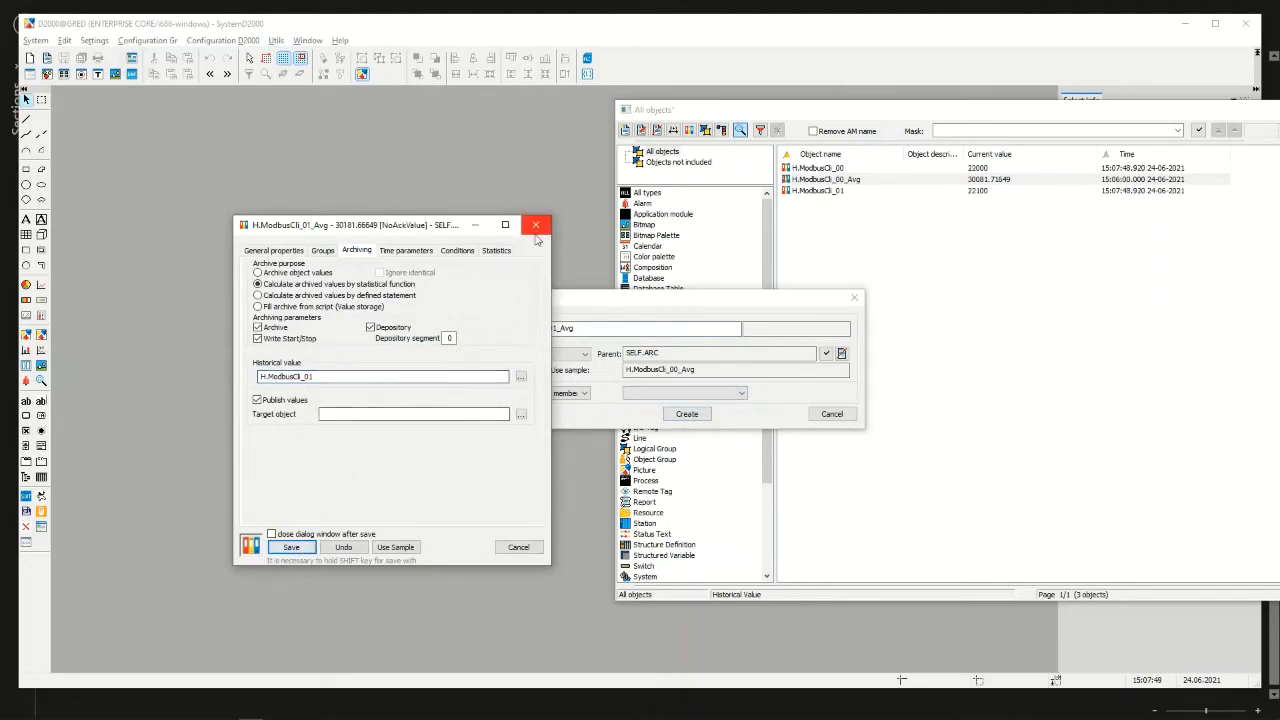
pyautogui.click(536, 236)
# Refresh the list of historical values and examine the two primary archives and the two average archives
pyautogui.click(1197, 131)
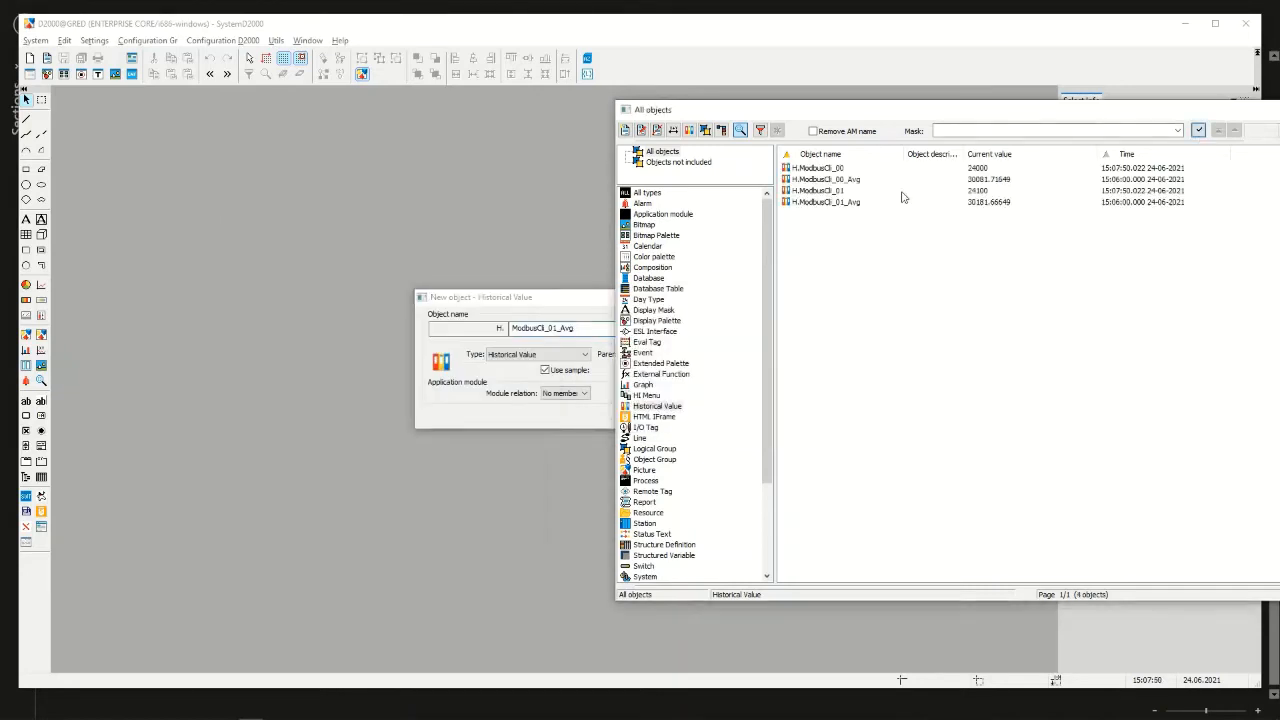
pyautogui.click(835, 172)
pyautogui.click(837, 191)
pyautogui.click(849, 181)
pyautogui.click(844, 204)
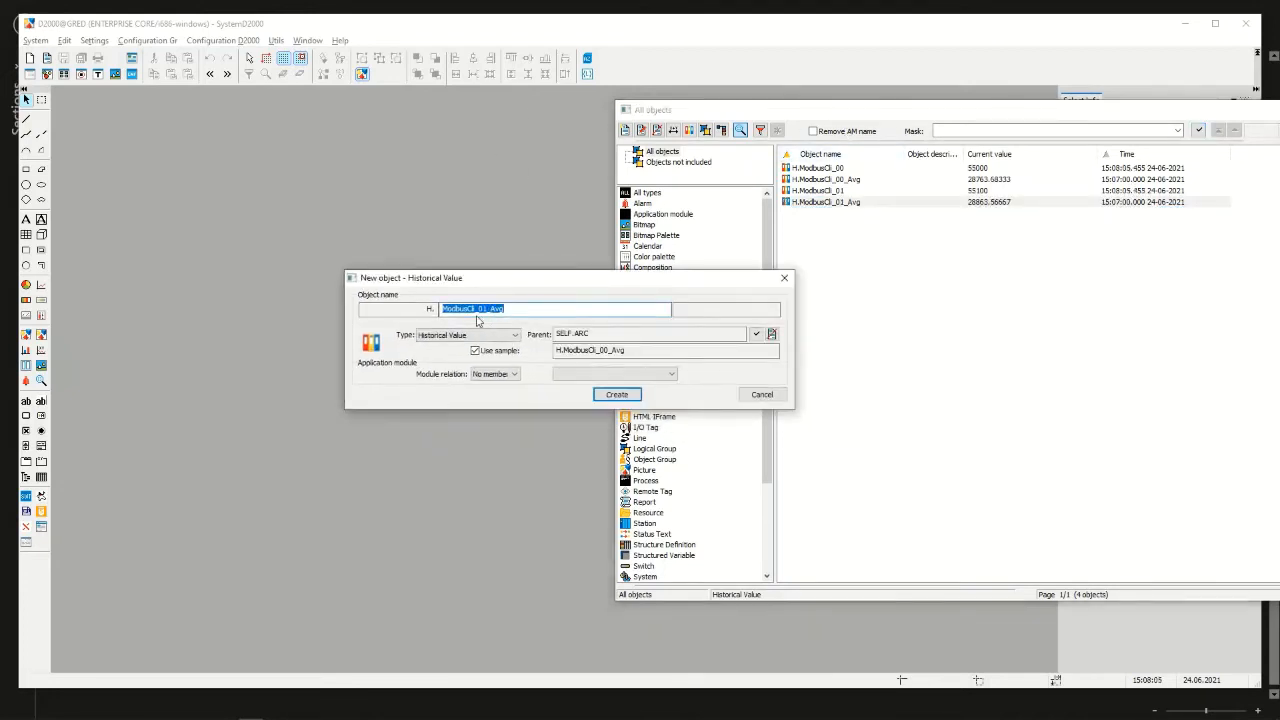
# Create the historical value ModbusCli_00_01_Ag_Sum under SELF.ARC, using H.ModbusCli_00_Avg as the sample
pyautogui.click(509, 304)
pyautogui.write('00_')
pyautogui.press('BackSpace')
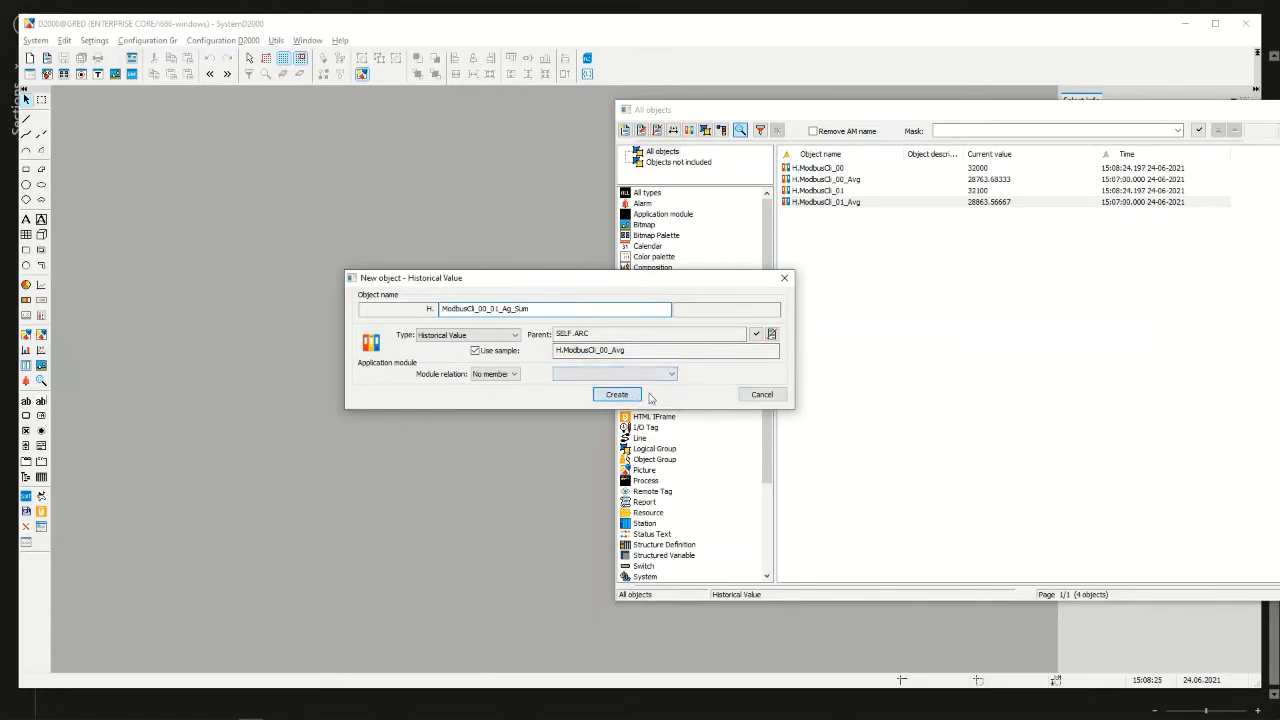
pyautogui.press('Return')
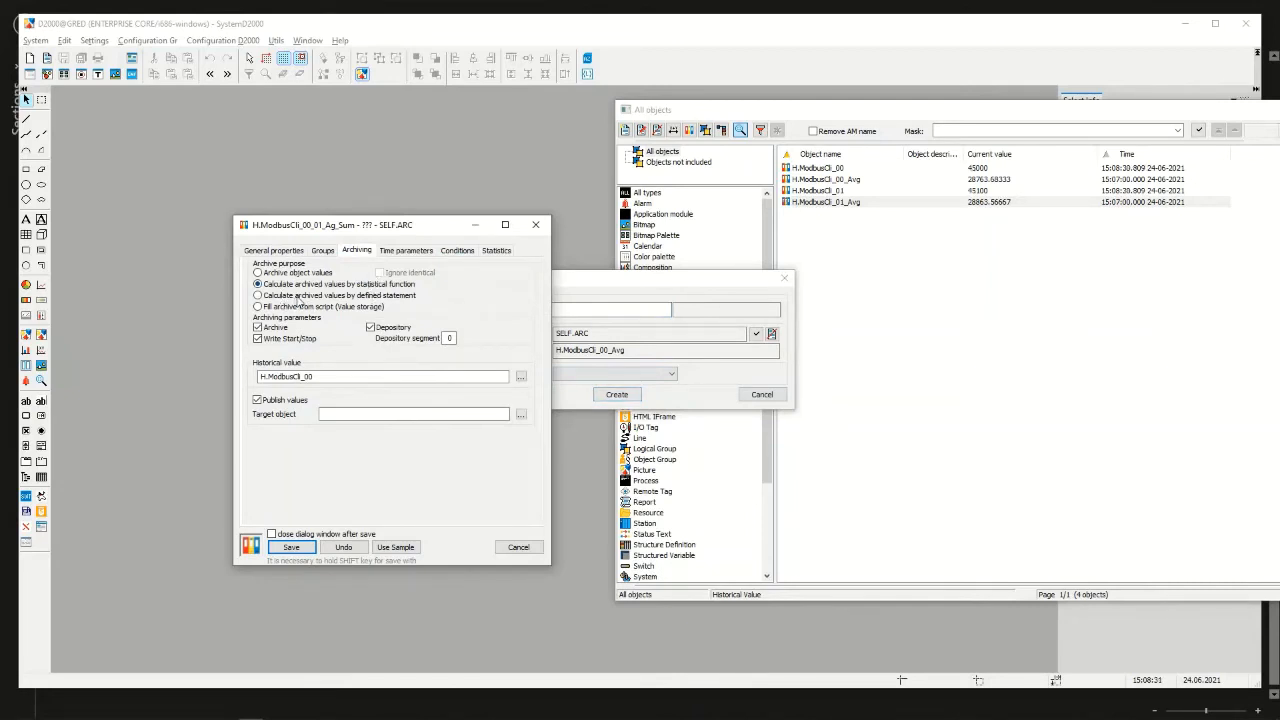
# Switch the new historical value to calculation by defined statement and insert H.ModbusCli_00_Avg into its statement
pyautogui.click(301, 296)
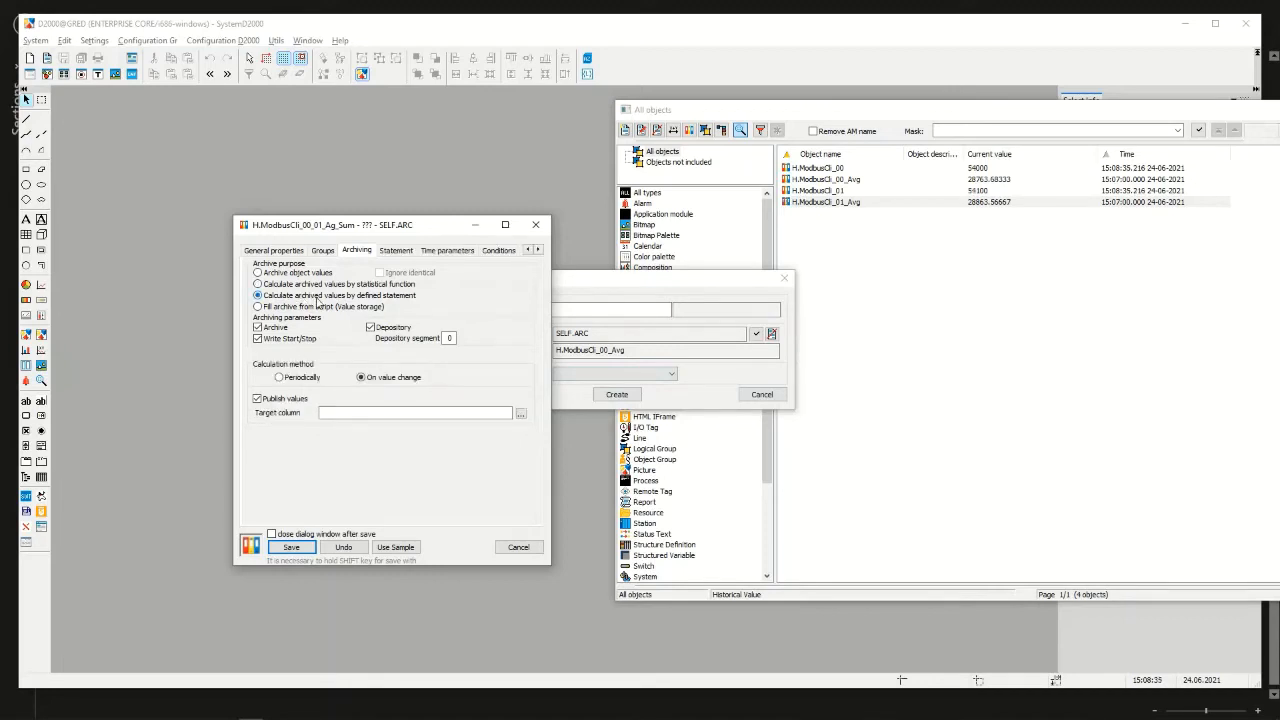
pyautogui.click(398, 252)
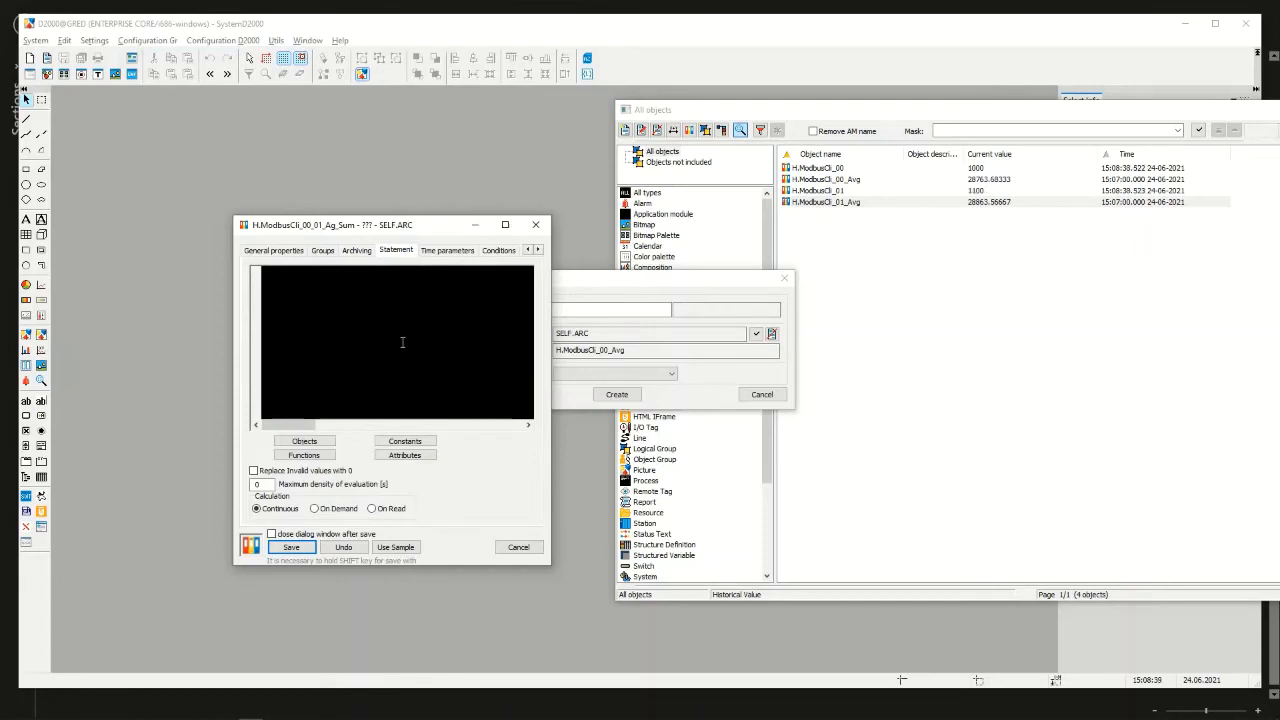
pyautogui.click(305, 442)
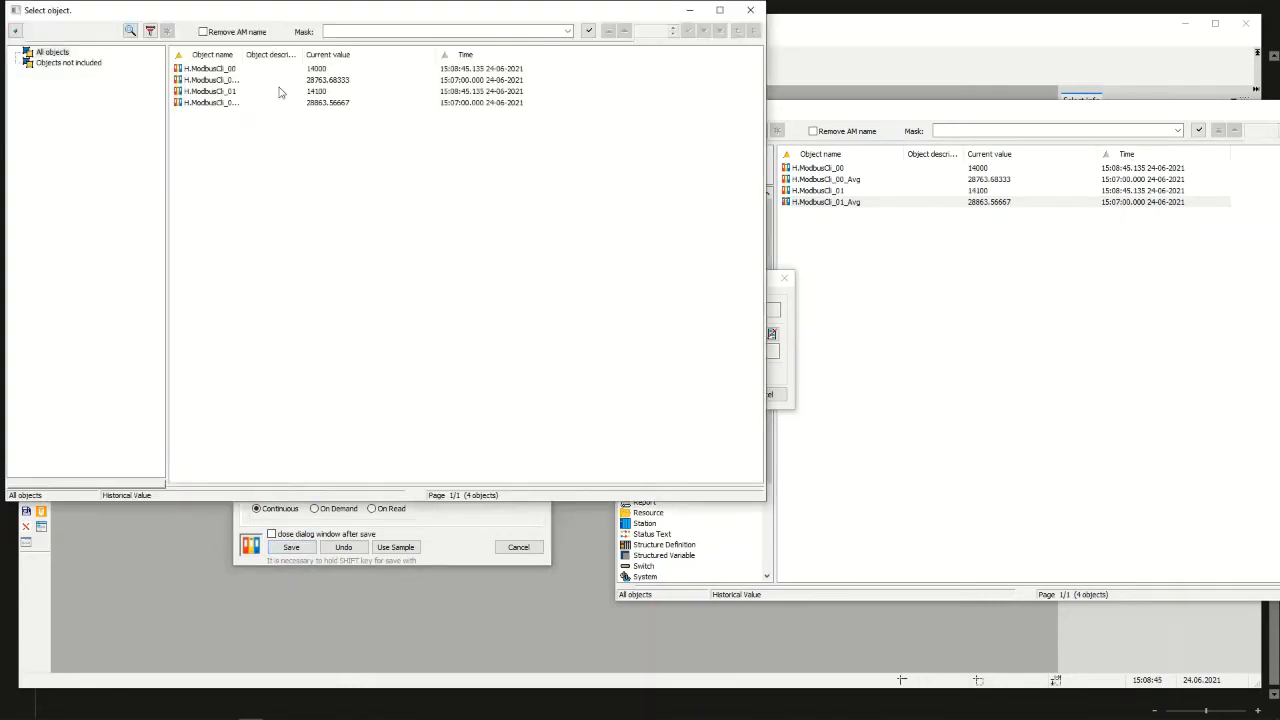
pyautogui.doubleClick(218, 80)
# Complete the statement as H.ModbusCli_00_Avg + H.ModbusCli_01_Avg and save H.ModbusCli_00_01_Ag_Sum
pyautogui.hotkey('ctrl', 'a')
pyautogui.hotkey('ctrl', 'c')
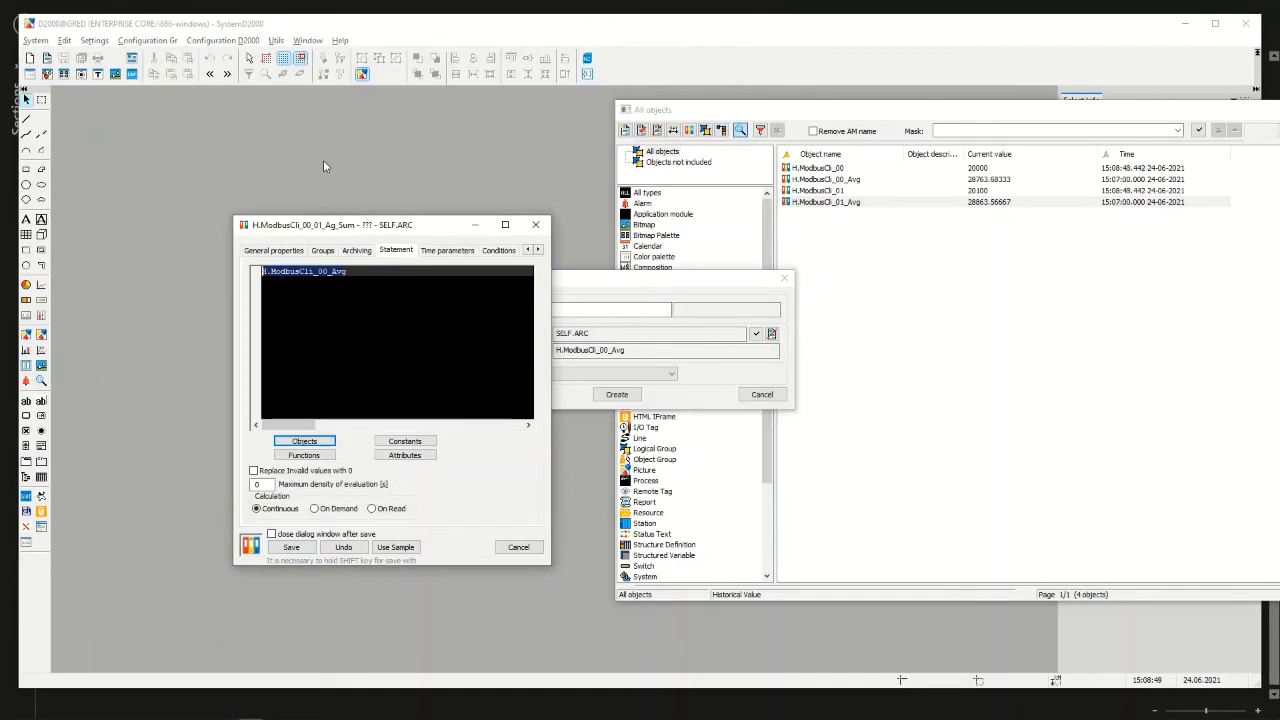
pyautogui.write('+')
pyautogui.hotkey('ctrl', 'v')
pyautogui.press('Left')
pyautogui.press('Left')
pyautogui.press('Left')
pyautogui.press('Left')
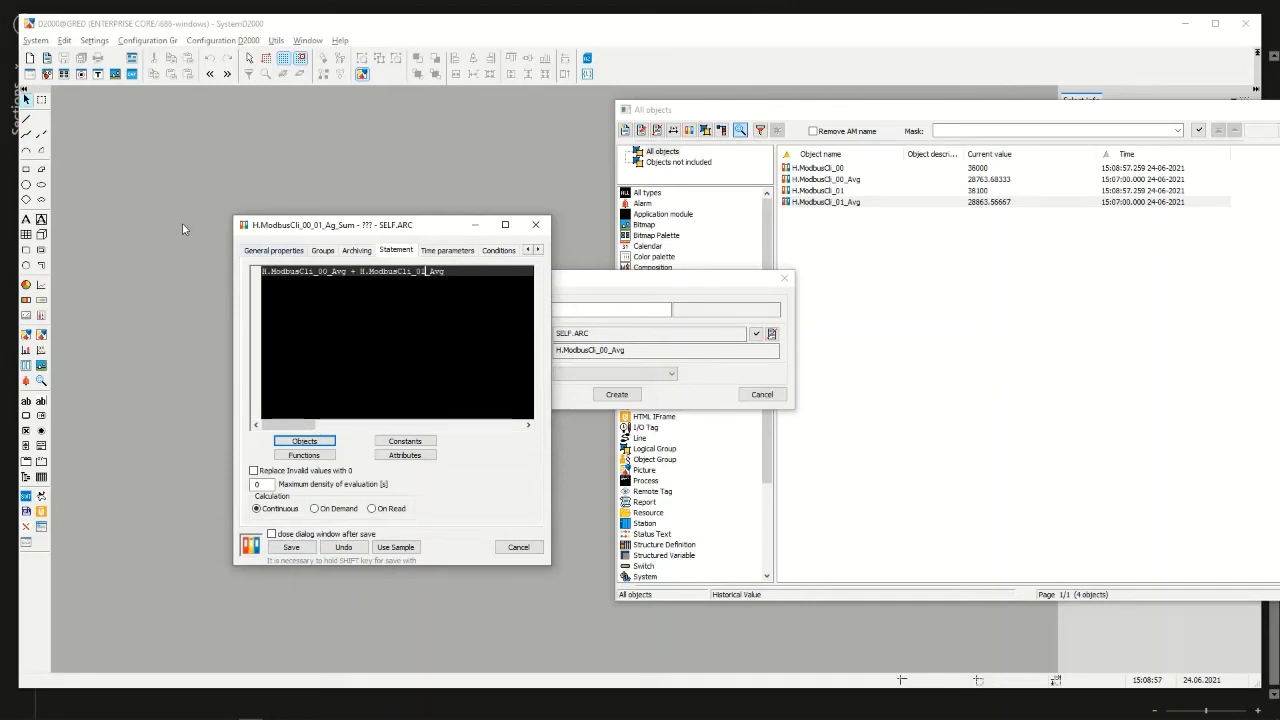
pyautogui.click(297, 549)
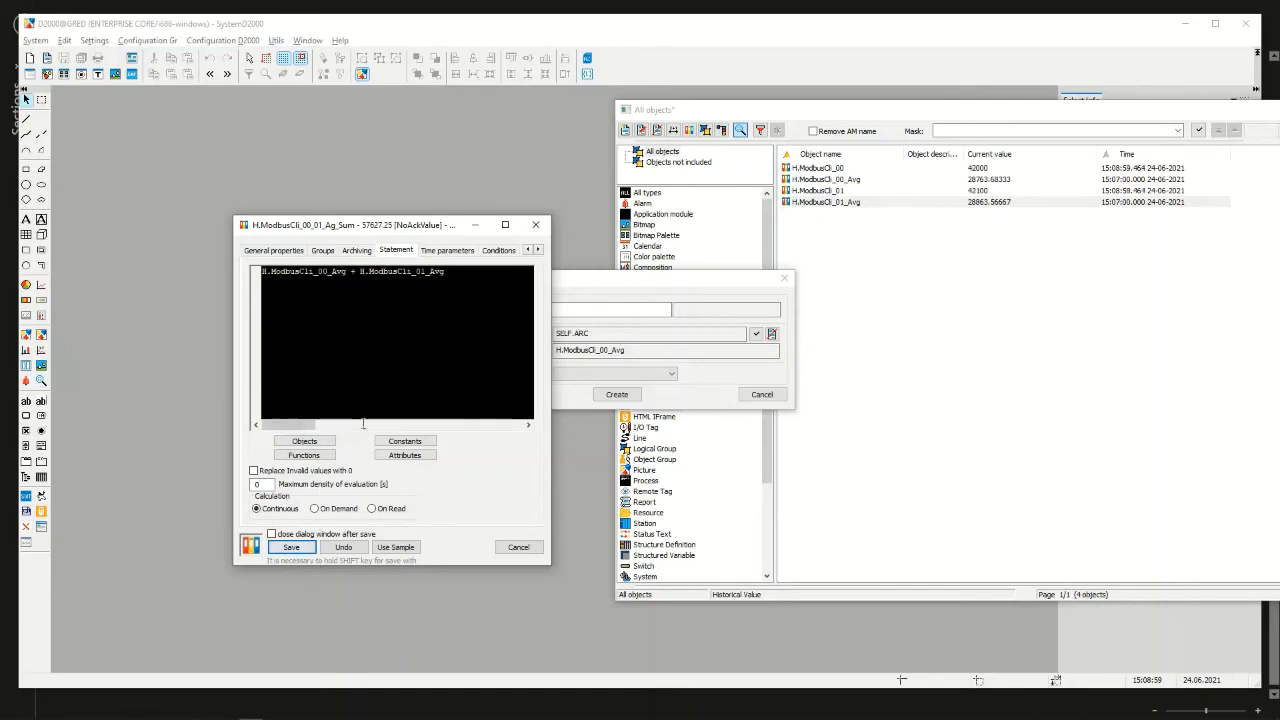
# Refresh the list of historical values, compare the sum with the two averages, and close the configuration and creation dialogs
pyautogui.click(1199, 132)
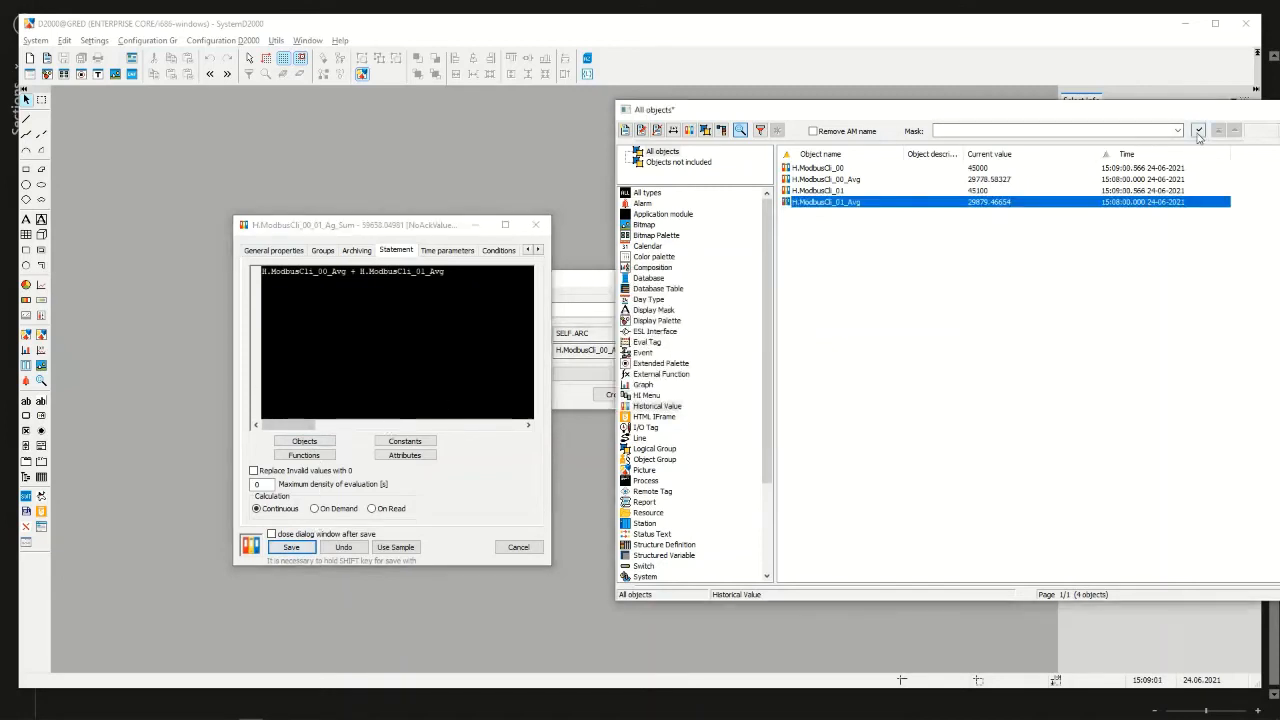
pyautogui.click(1199, 132)
pyautogui.click(843, 170)
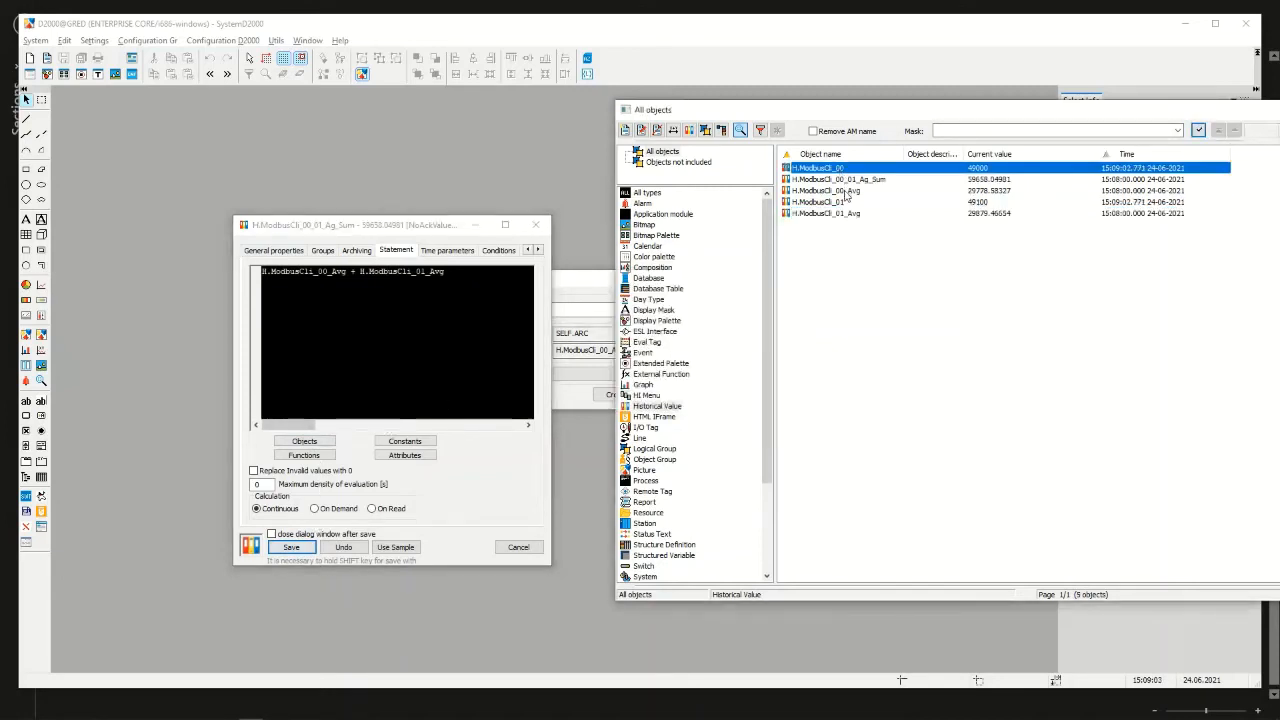
pyautogui.click(847, 203)
pyautogui.click(852, 192)
pyautogui.click(854, 213)
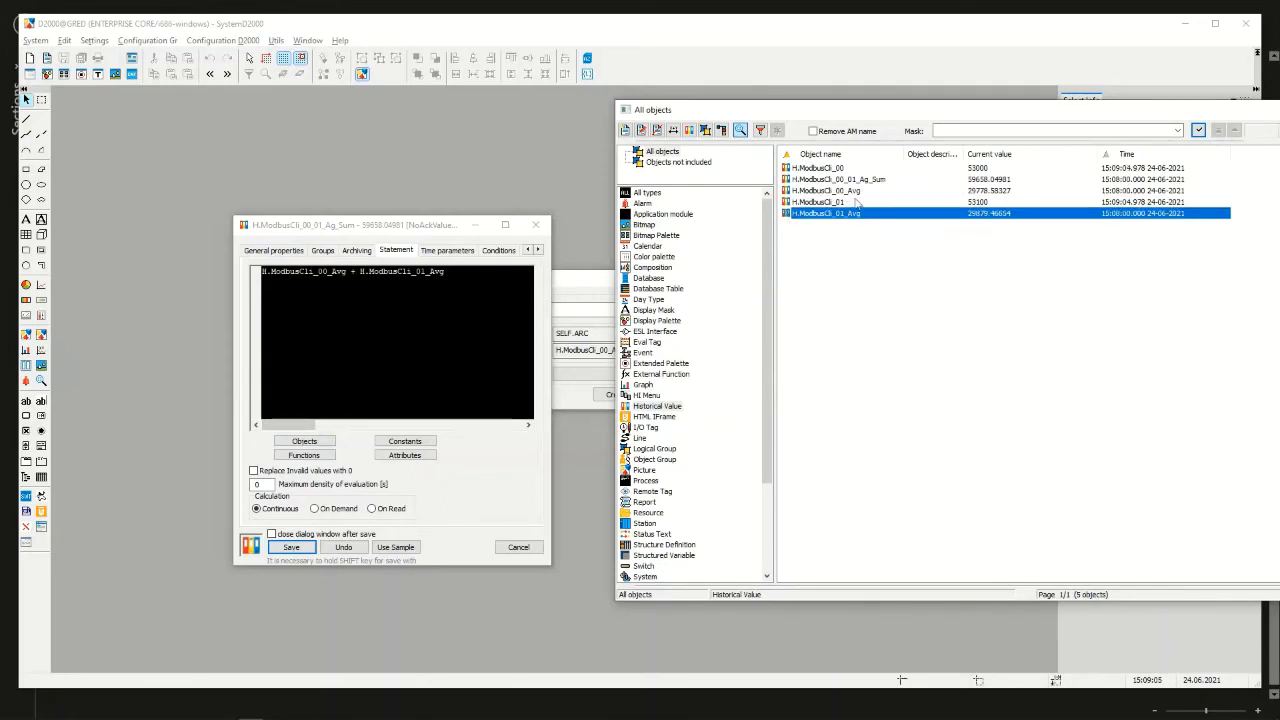
pyautogui.click(856, 181)
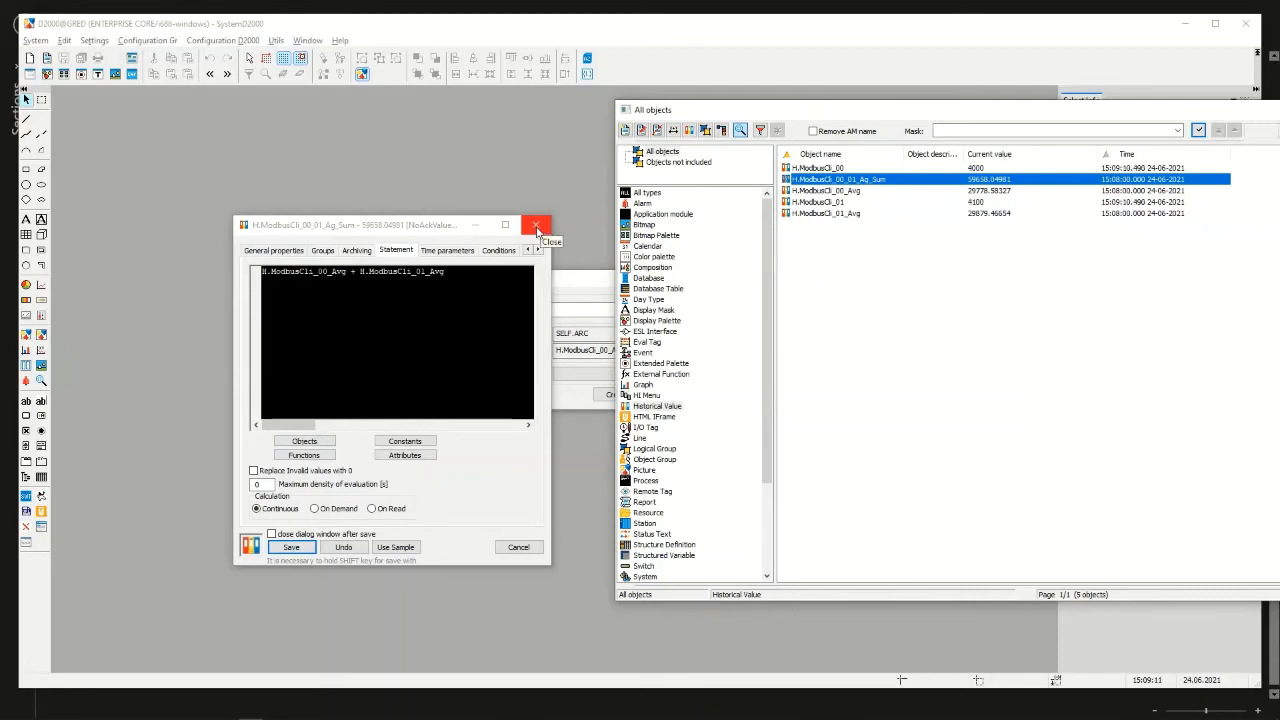
pyautogui.click(536, 228)
pyautogui.click(784, 278)
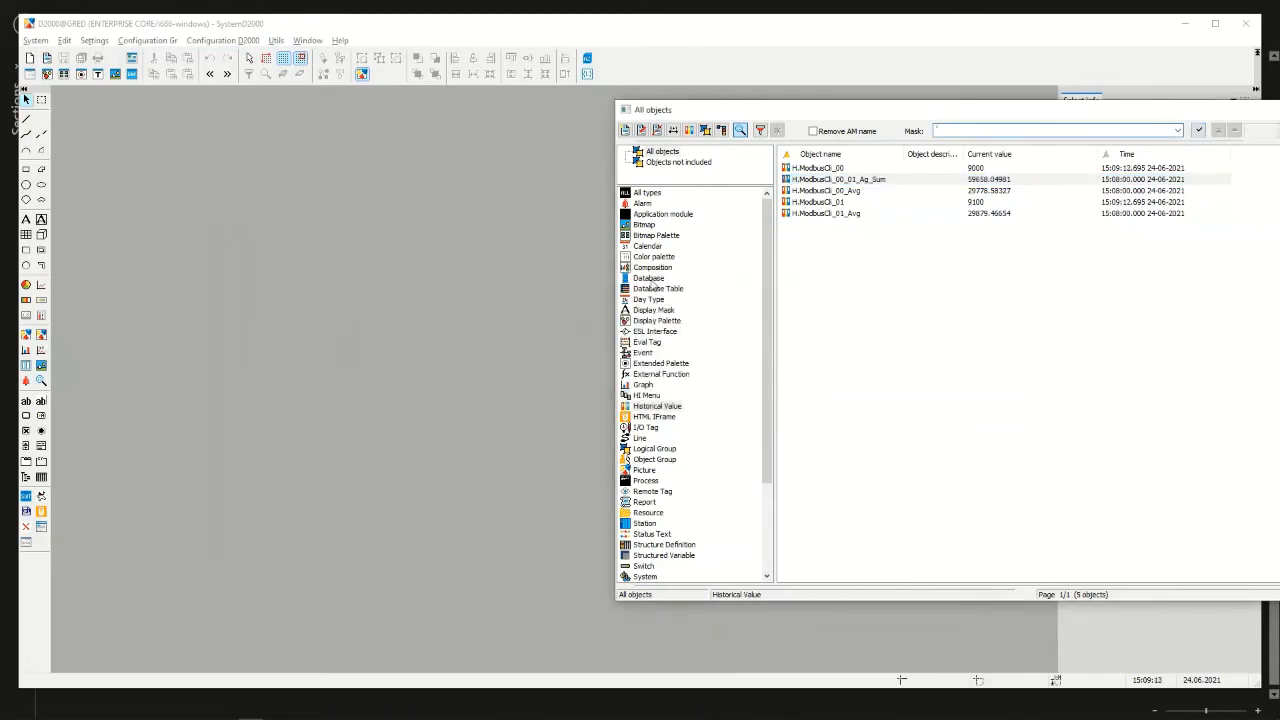
# Examine the eval tag P.Sum_00_01, then return to the historical values and compare the two average archives
pyautogui.click(646, 343)
pyautogui.click(806, 170)
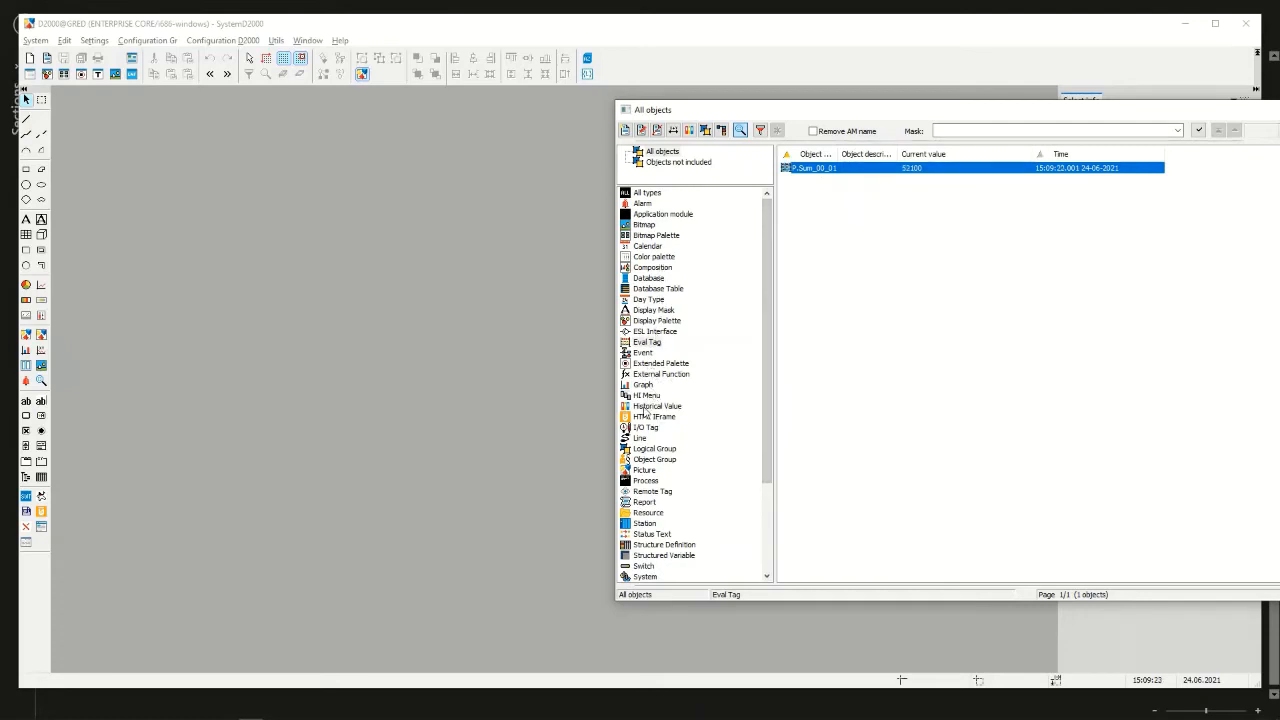
pyautogui.click(646, 406)
pyautogui.click(833, 190)
pyautogui.click(836, 214)
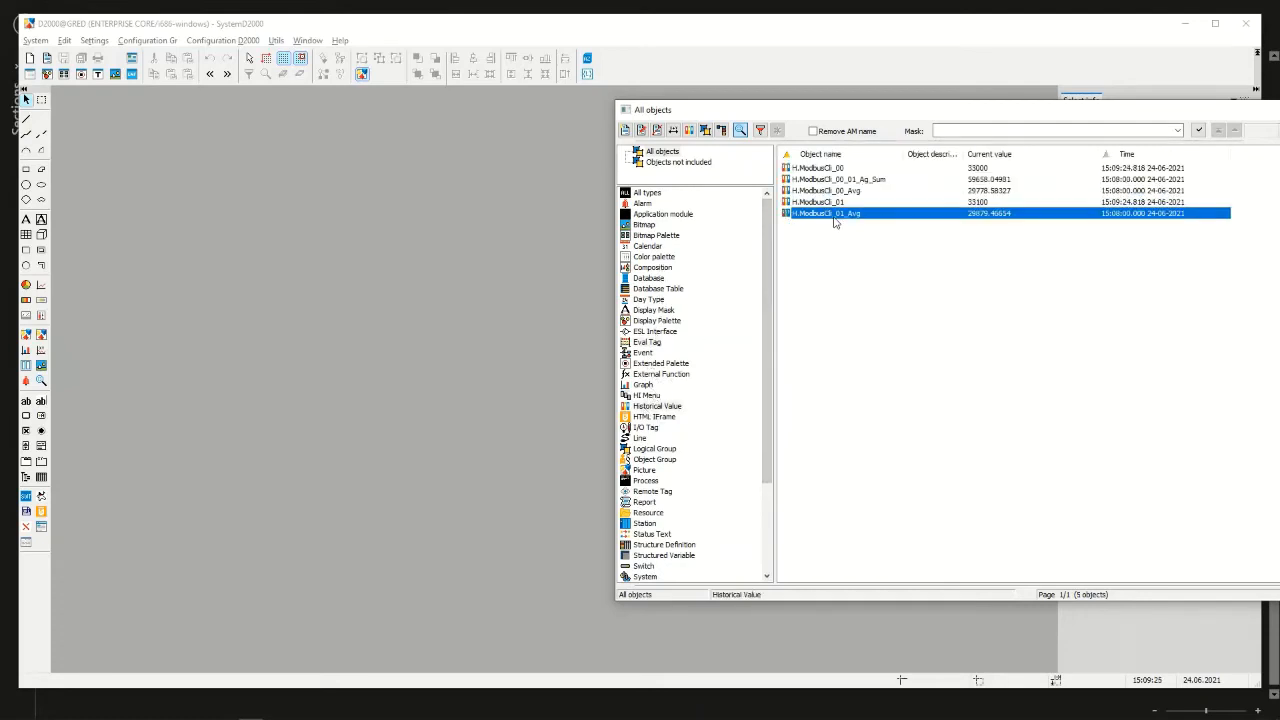
# Check the conditions of H.ModbusCli_01 and the statement of H.ModbusCli_00_01_Ag_Sum, closing each configuration unchanged
pyautogui.doubleClick(838, 202)
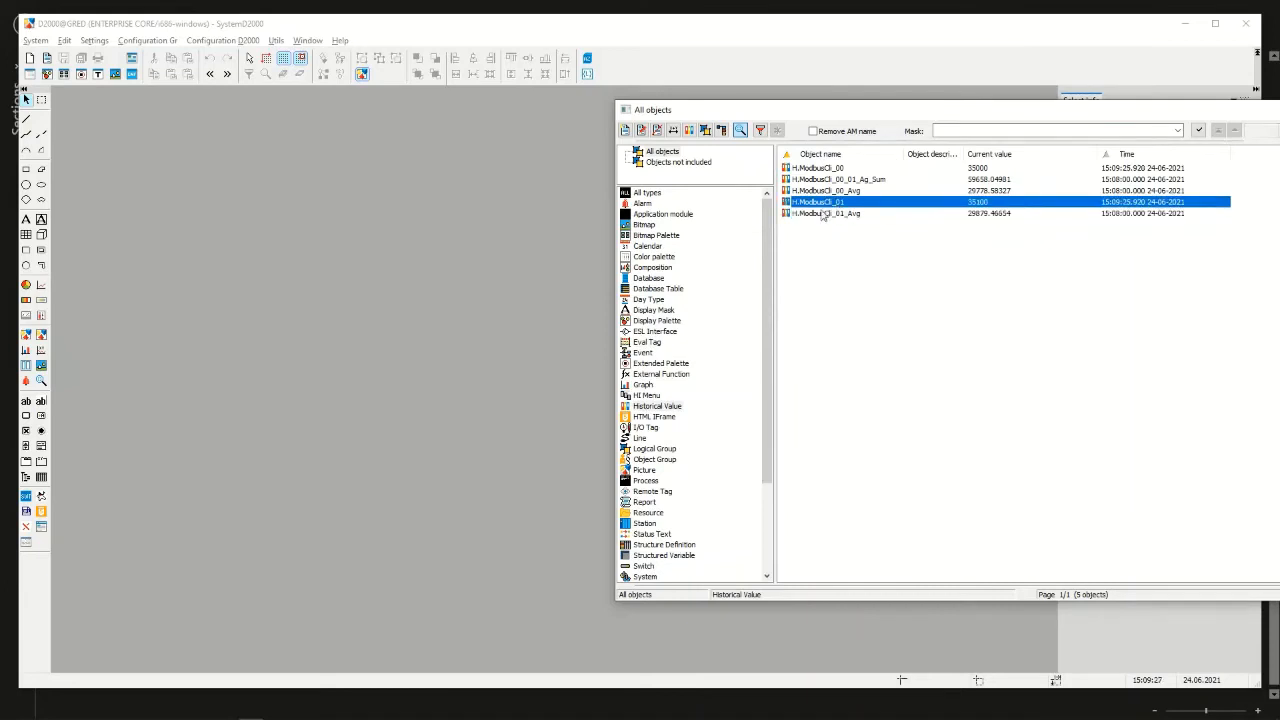
pyautogui.click(457, 250)
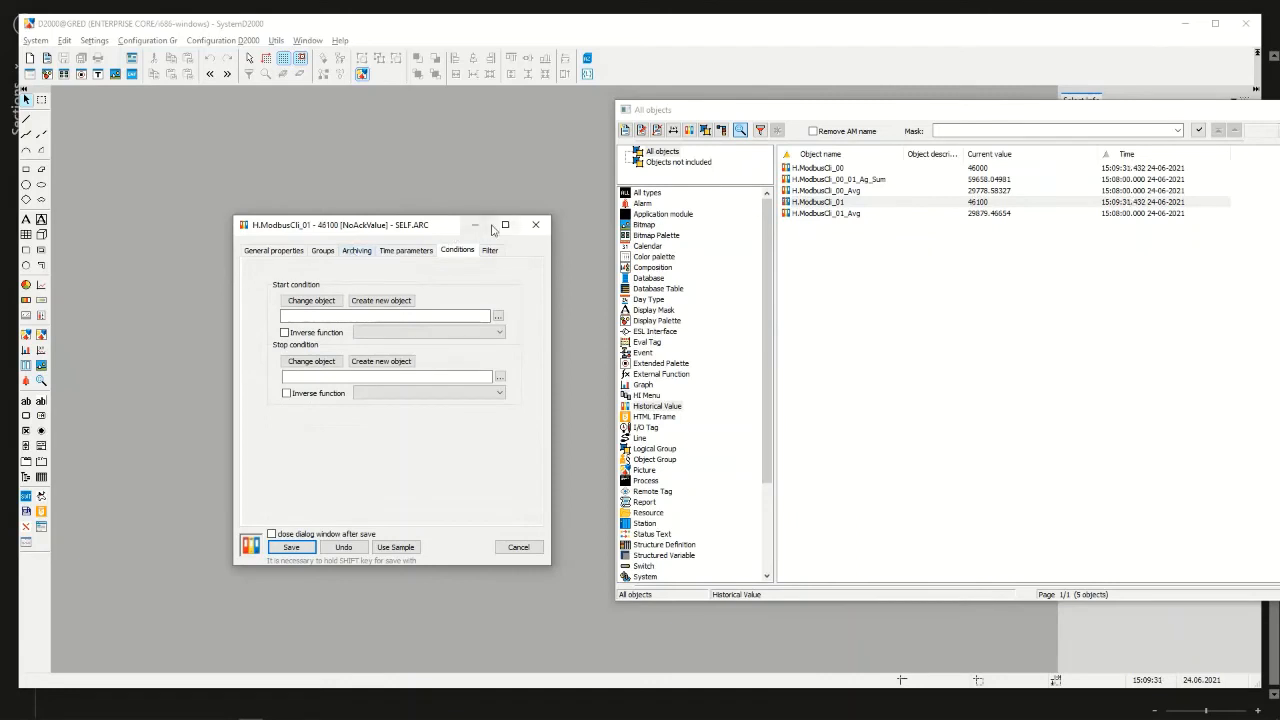
pyautogui.click(535, 224)
pyautogui.click(860, 179)
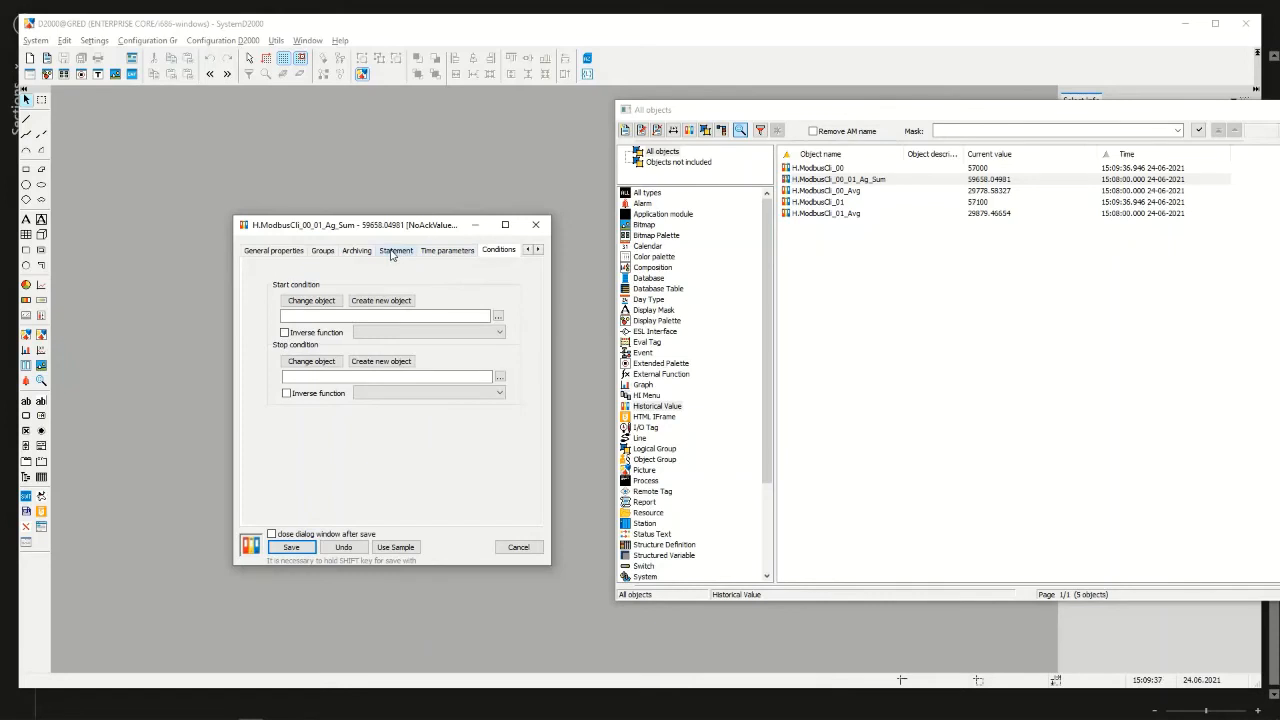
pyautogui.click(400, 251)
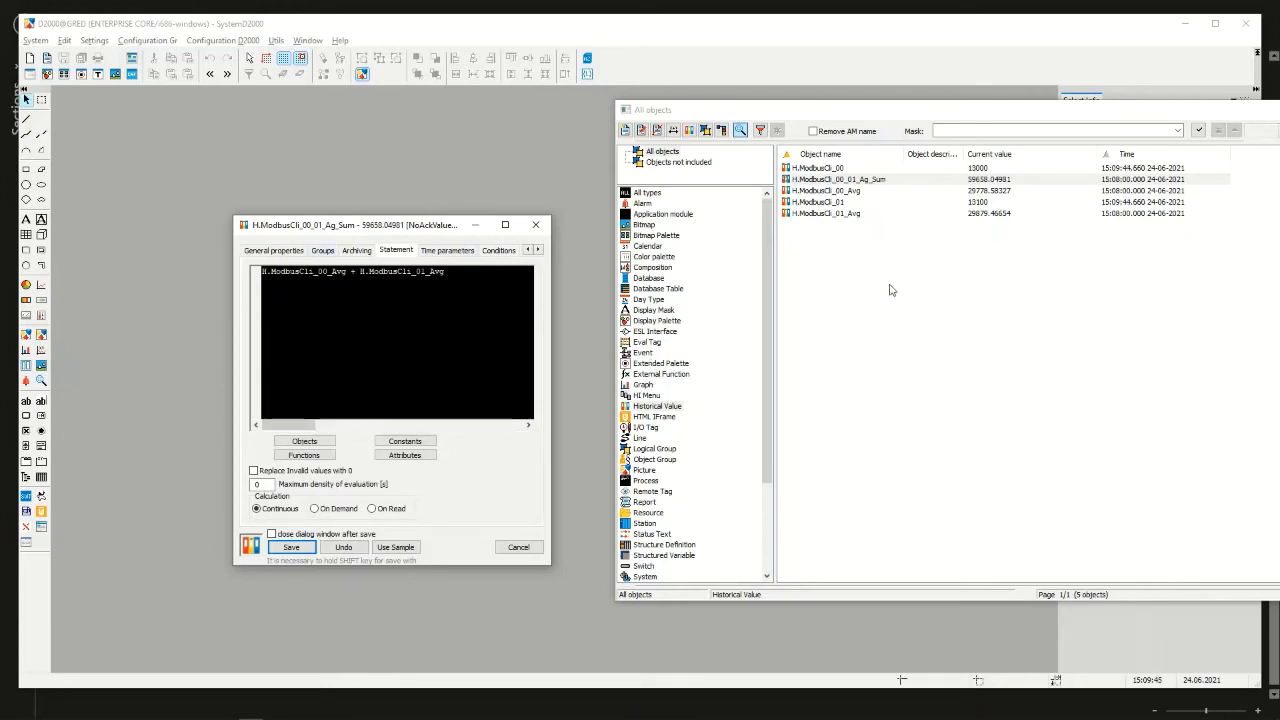
pyautogui.click(536, 228)
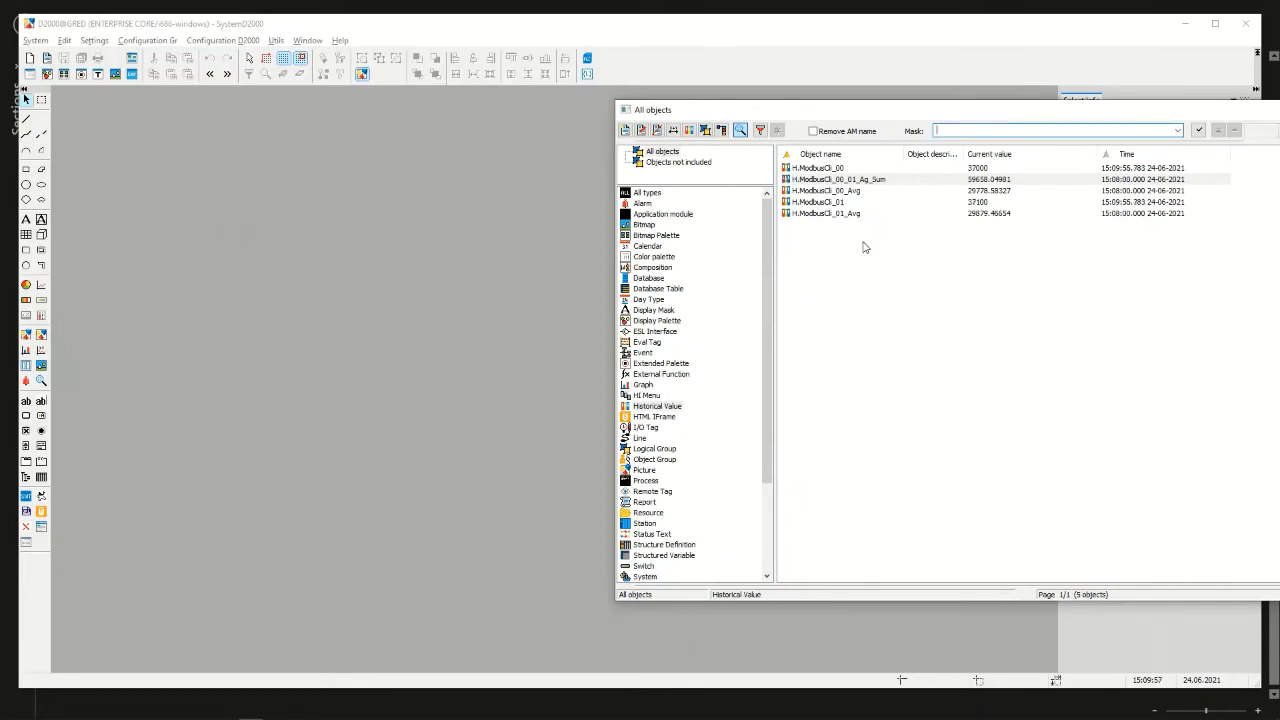
# Bring the object list fully into view, switch to Application Manager and launch the D2000 HI console
pyautogui.moveTo(693, 112); pyautogui.dragTo(397, 134)
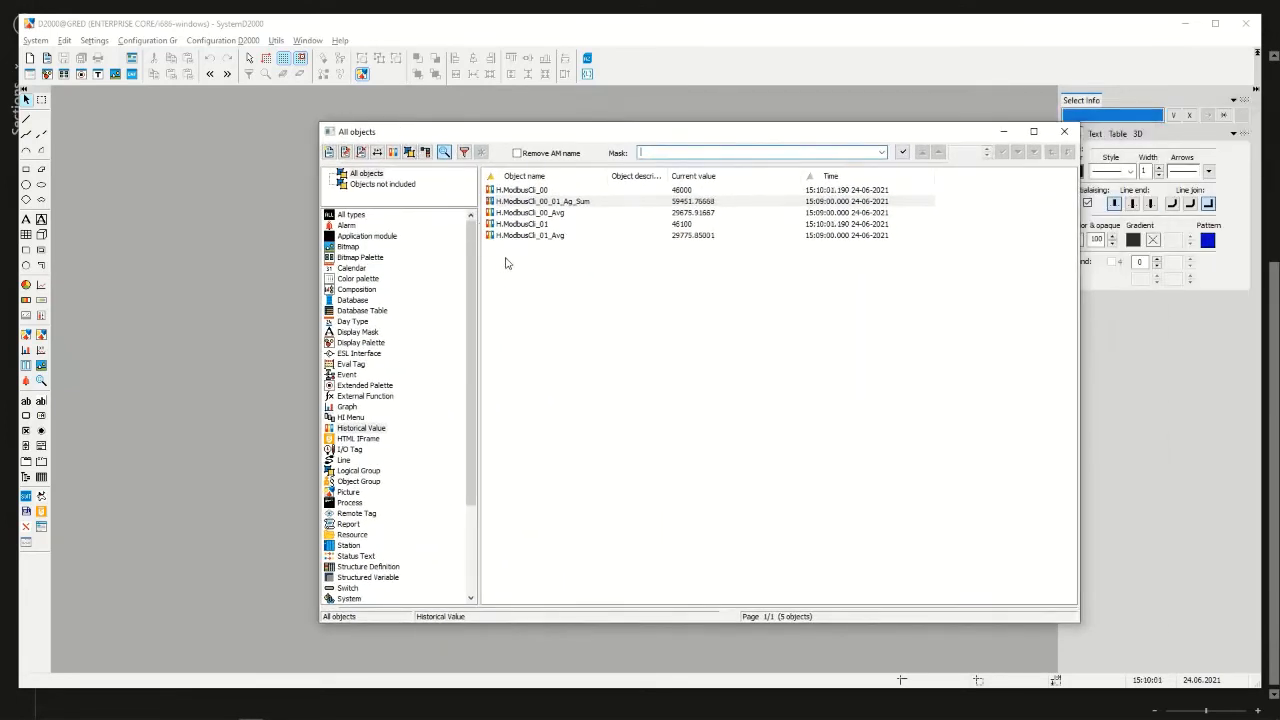
pyautogui.moveTo(275, 714)
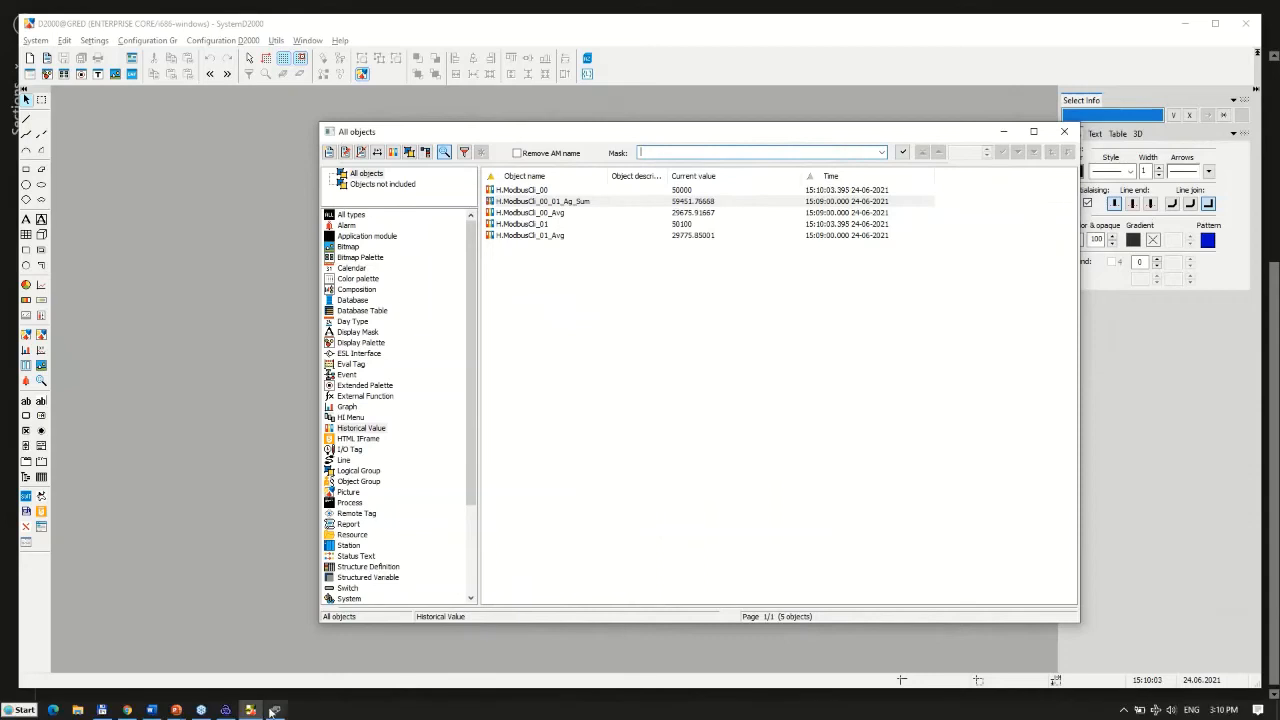
pyautogui.click(225, 710)
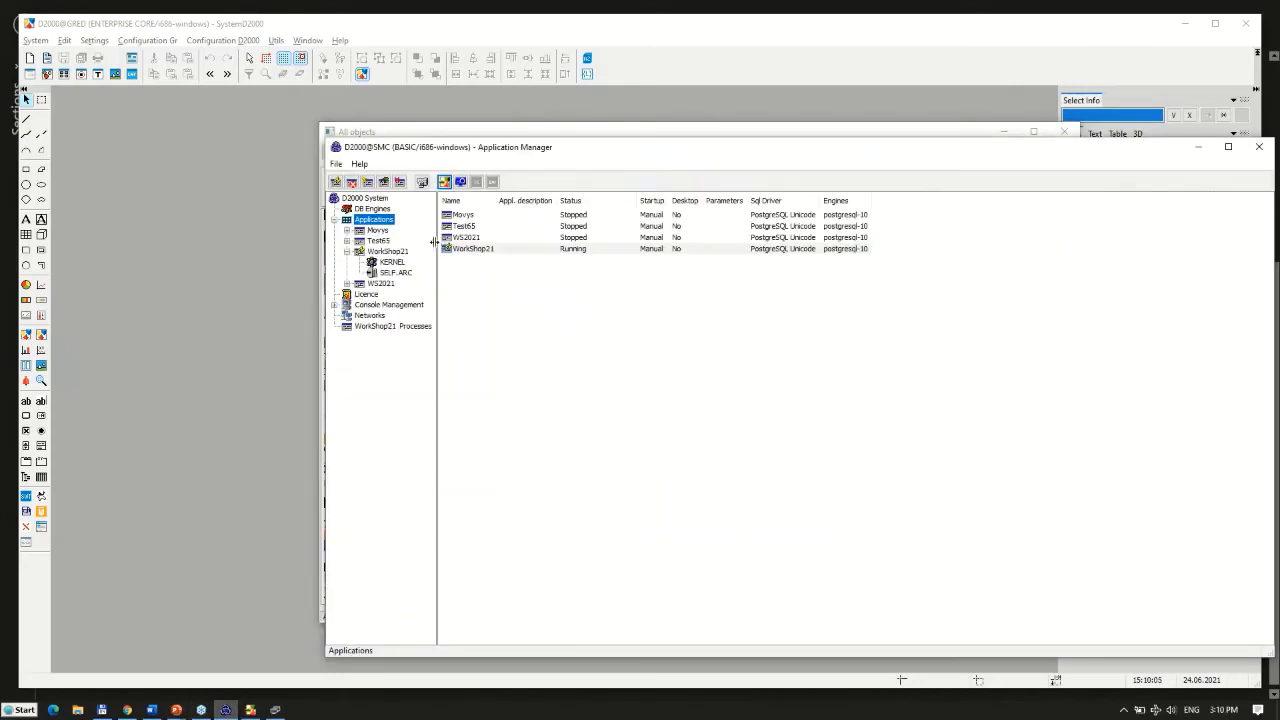
pyautogui.click(460, 181)
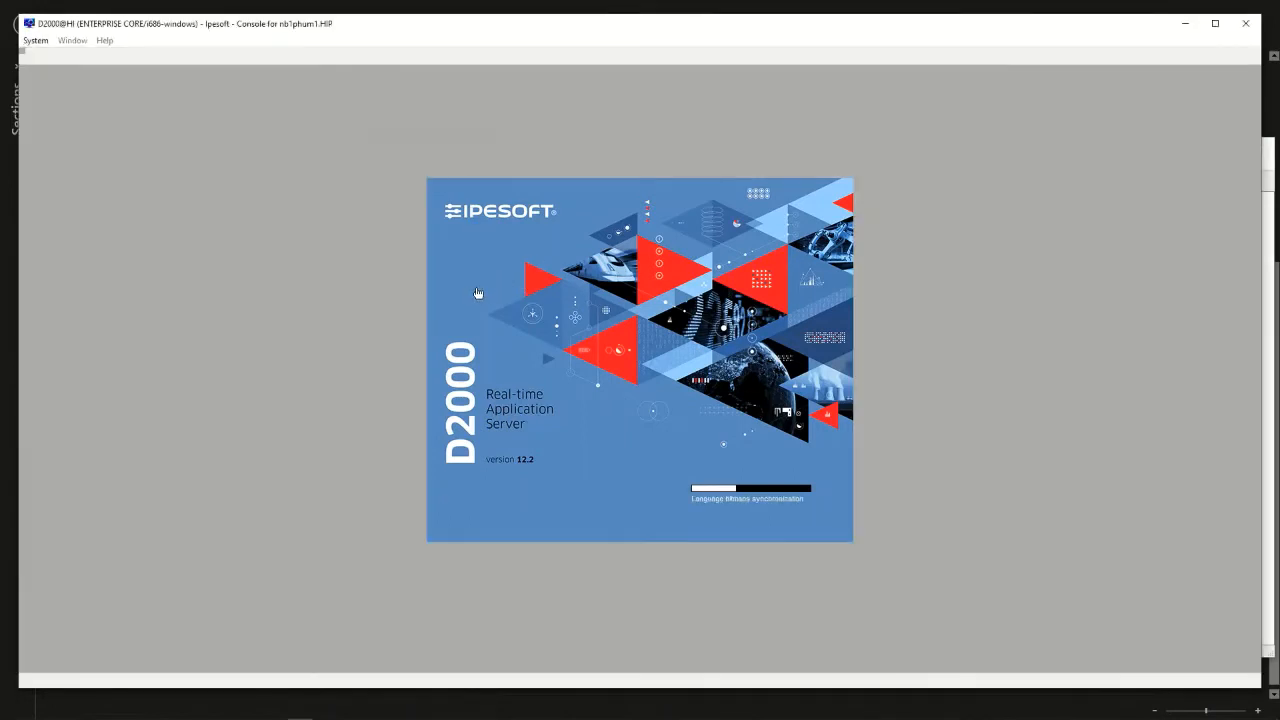
# Log on to WorkShop21 with D2000 authentication by entering the account password
pyautogui.click(663, 357)
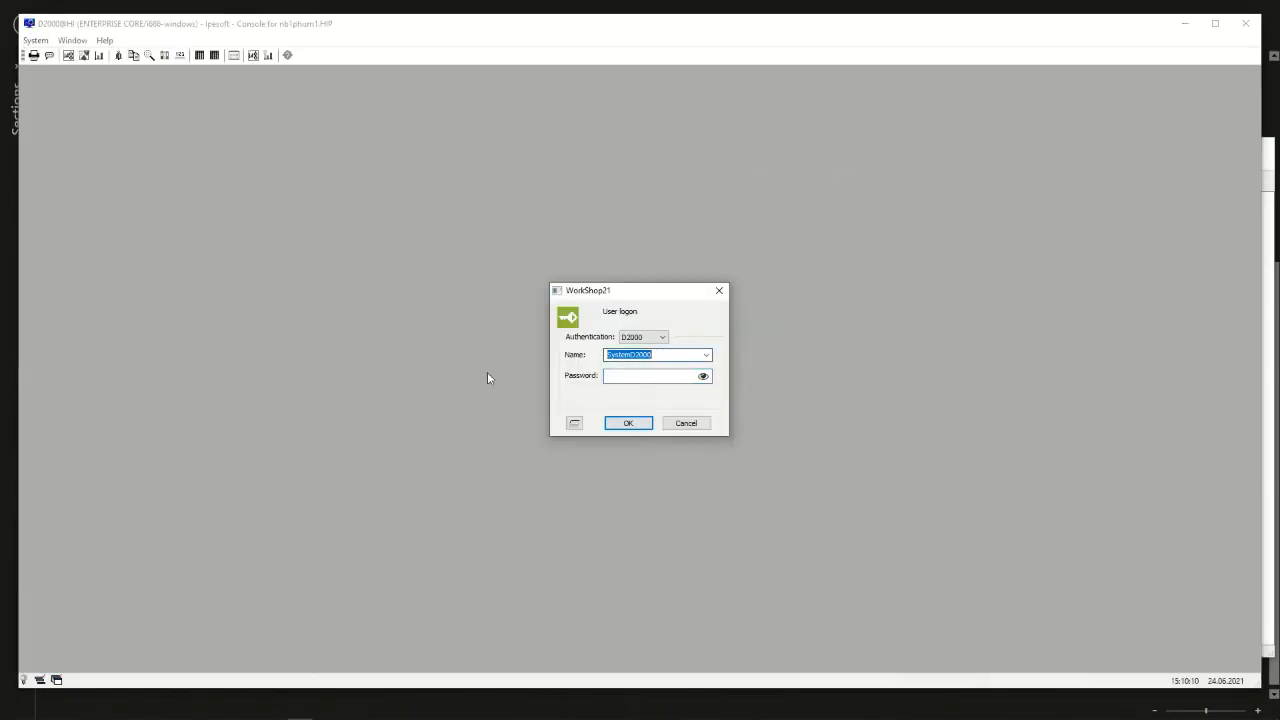
pyautogui.click(621, 378)
pyautogui.hotkey('ctrl', 'v')
pyautogui.click(631, 424)
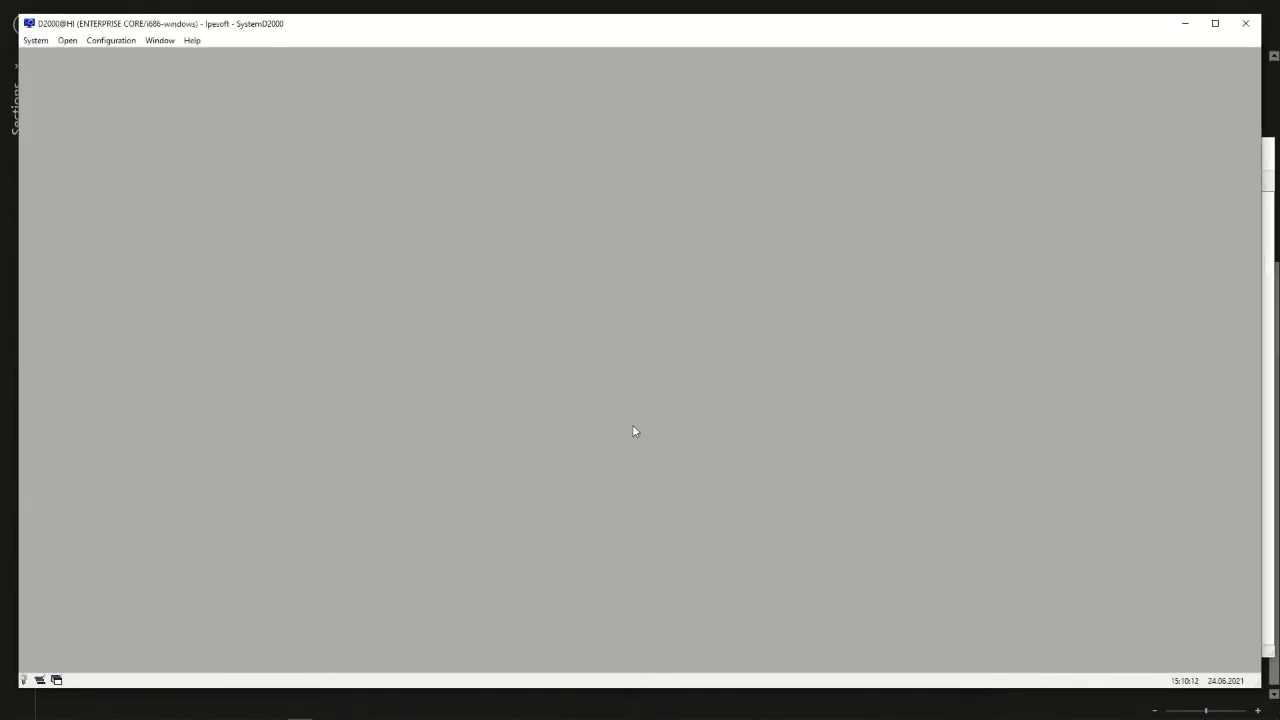
# Open the archives H.ModbusCli_00, H.ModbusCli_00_01_Ag_Sum and H.ModbusCli_00_Avg for the interval This hour
pyautogui.click(67, 40)
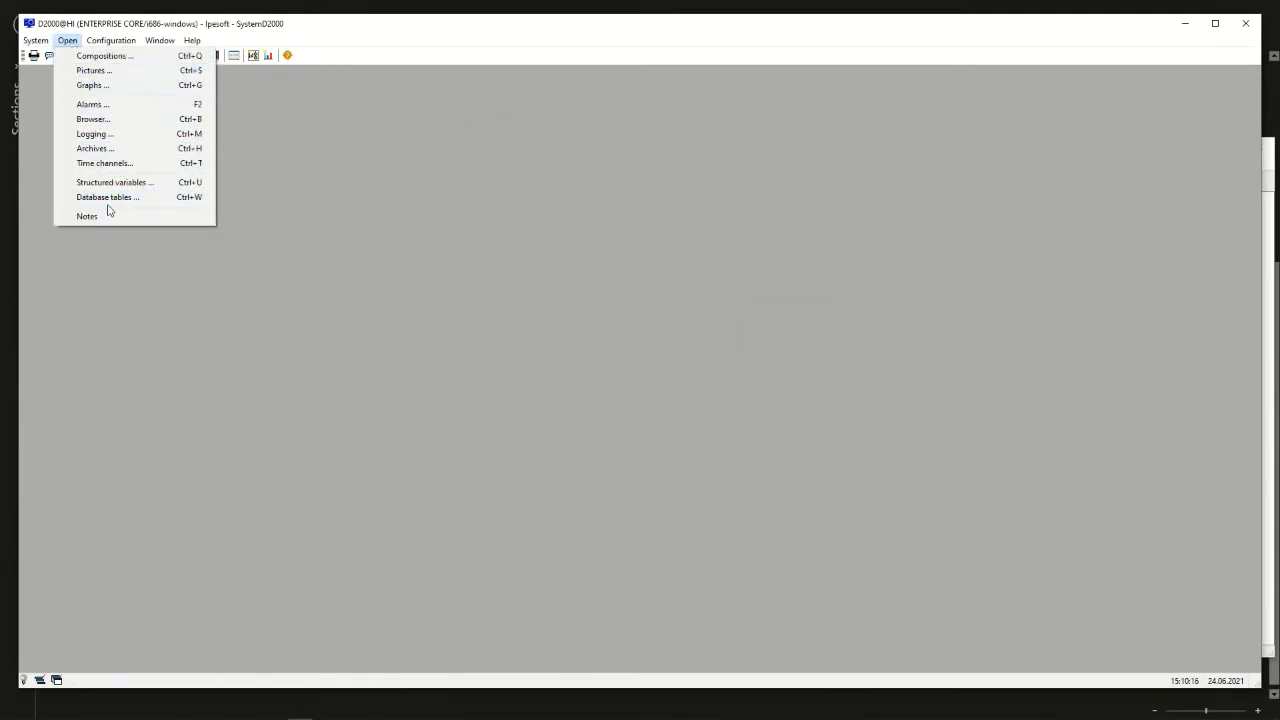
pyautogui.click(95, 148)
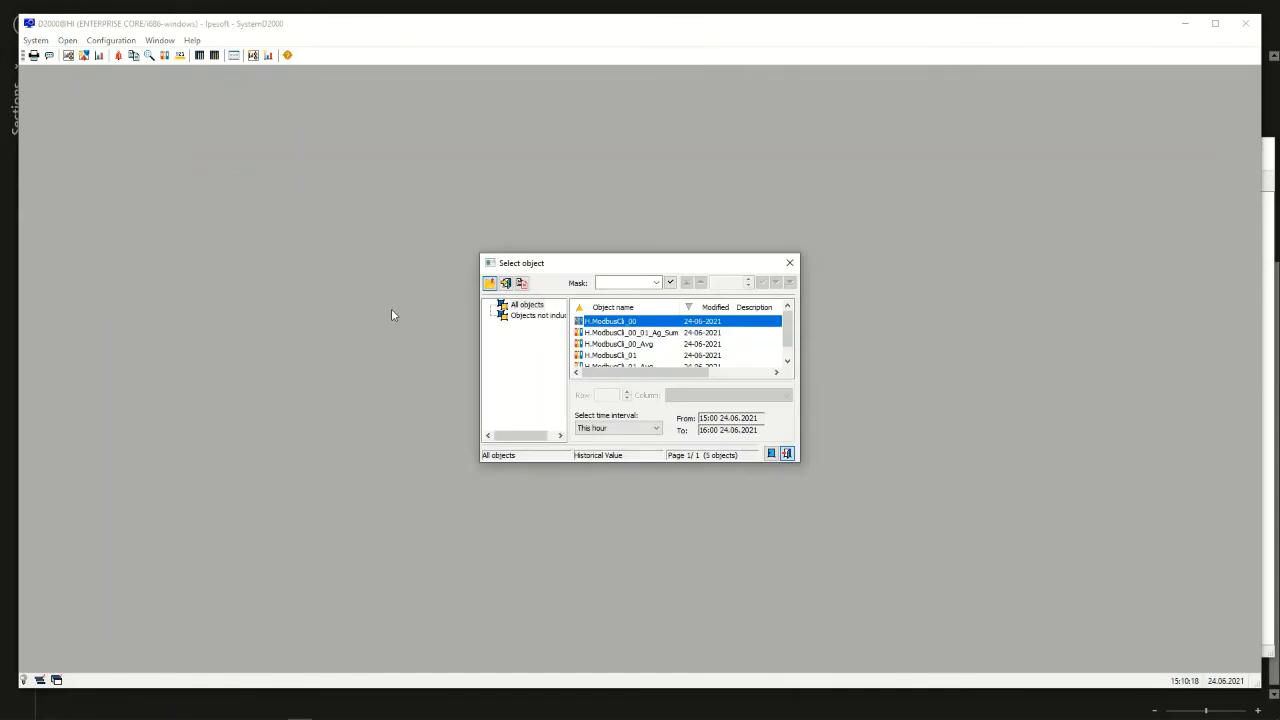
pyautogui.moveTo(796, 459); pyautogui.dragTo(1084, 583)
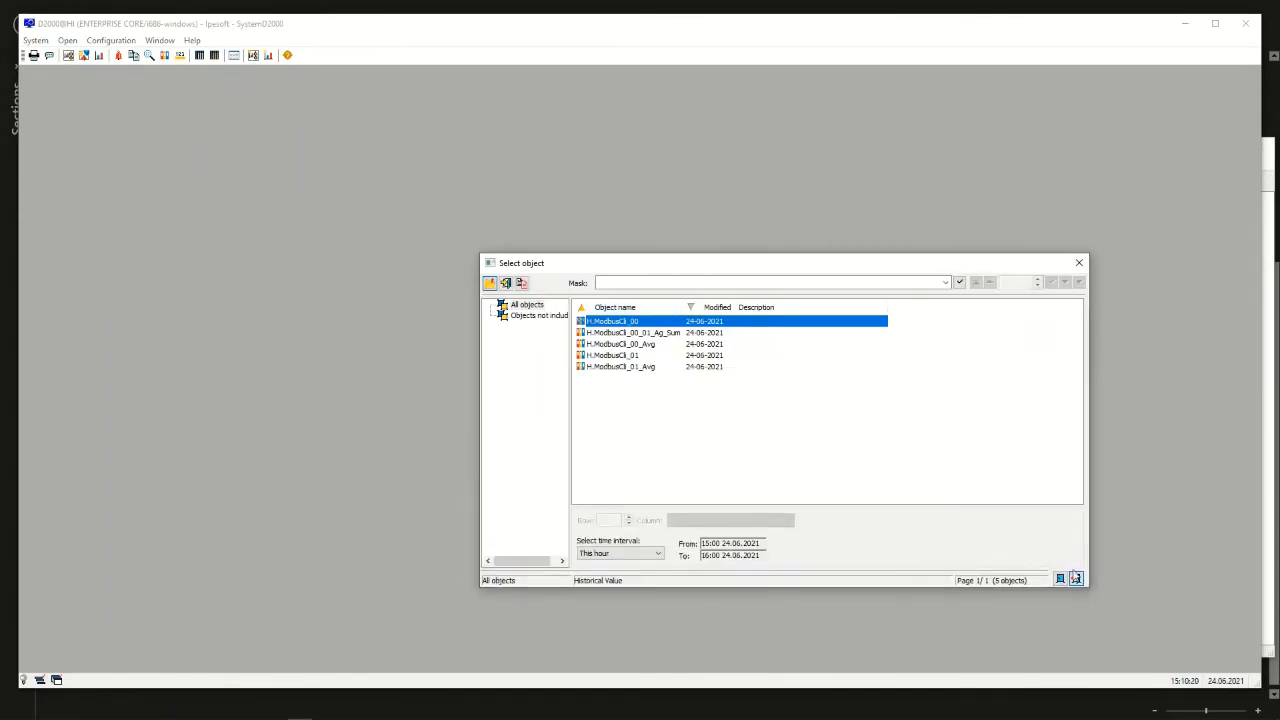
pyautogui.click(635, 356)
pyautogui.click(627, 322)
pyautogui.keyDown('ctrl'); pyautogui.click(645, 344); pyautogui.keyUp('ctrl')
pyautogui.keyDown('ctrl'); pyautogui.click(642, 333); pyautogui.keyUp('ctrl')
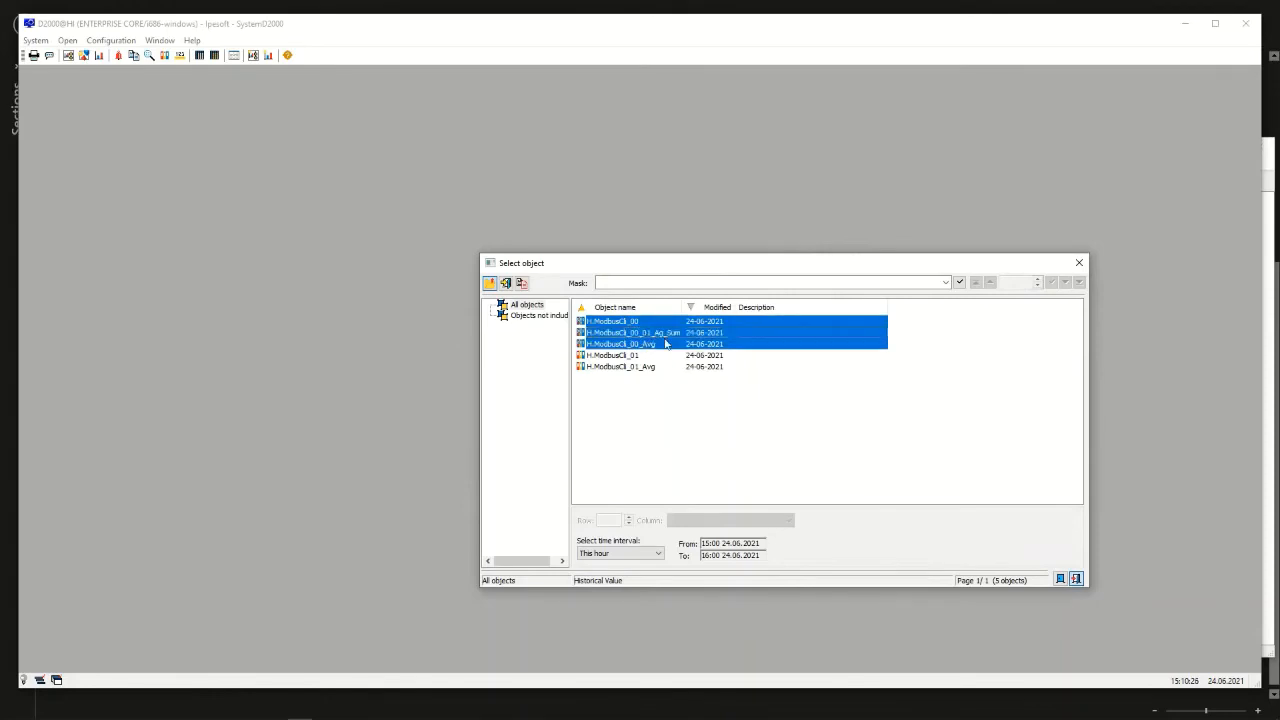
pyautogui.press('Return')
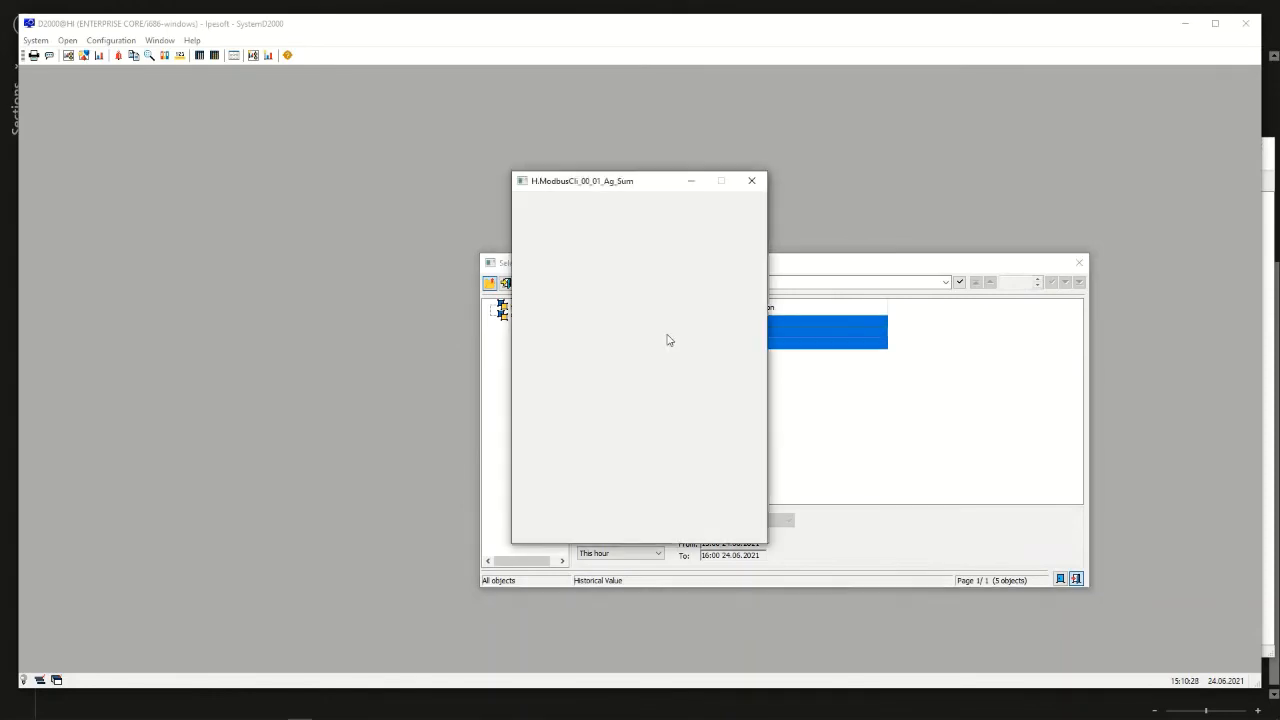
# Arrange the three archive windows side by side and widen the time and value columns of H.ModbusCli_00_01_Ag_Sum
pyautogui.moveTo(599, 188); pyautogui.dragTo(934, 178)
pyautogui.moveTo(658, 188); pyautogui.dragTo(240, 173)
pyautogui.moveTo(392, 208); pyautogui.dragTo(486, 180)
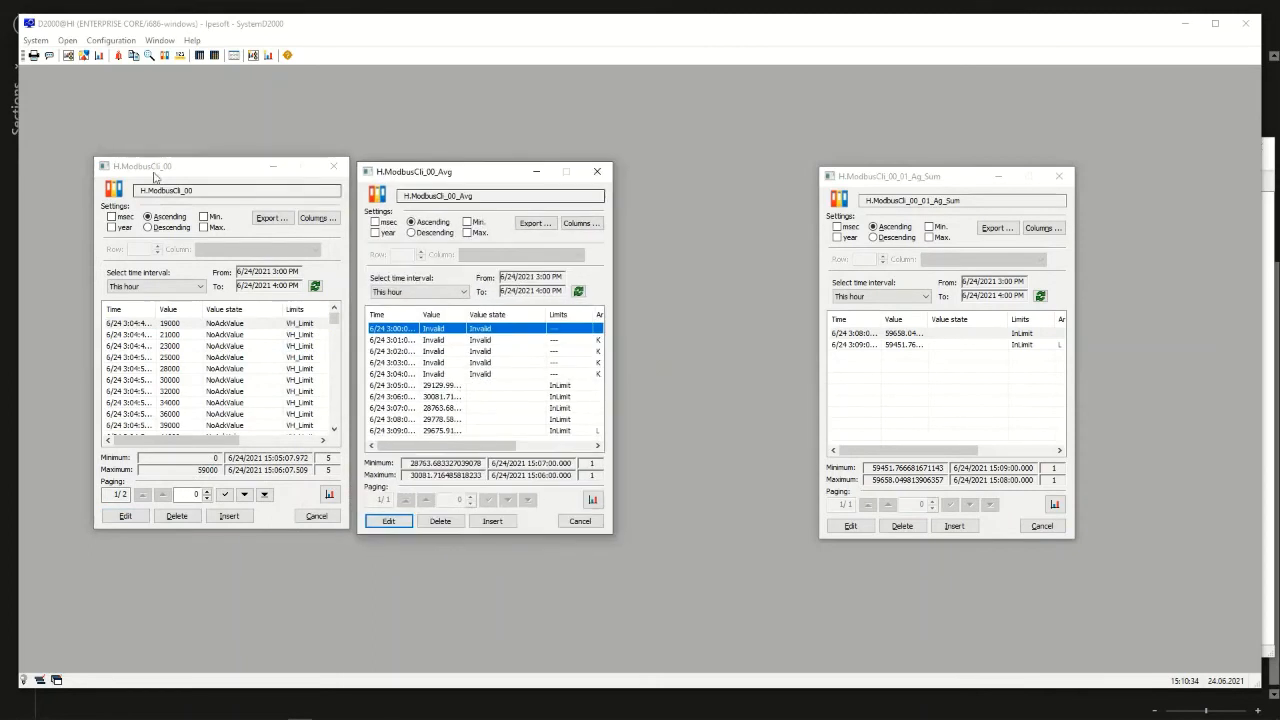
pyautogui.moveTo(882, 321); pyautogui.dragTo(904, 321)
pyautogui.moveTo(882, 176); pyautogui.dragTo(697, 171)
pyautogui.moveTo(765, 314); pyautogui.dragTo(800, 314)
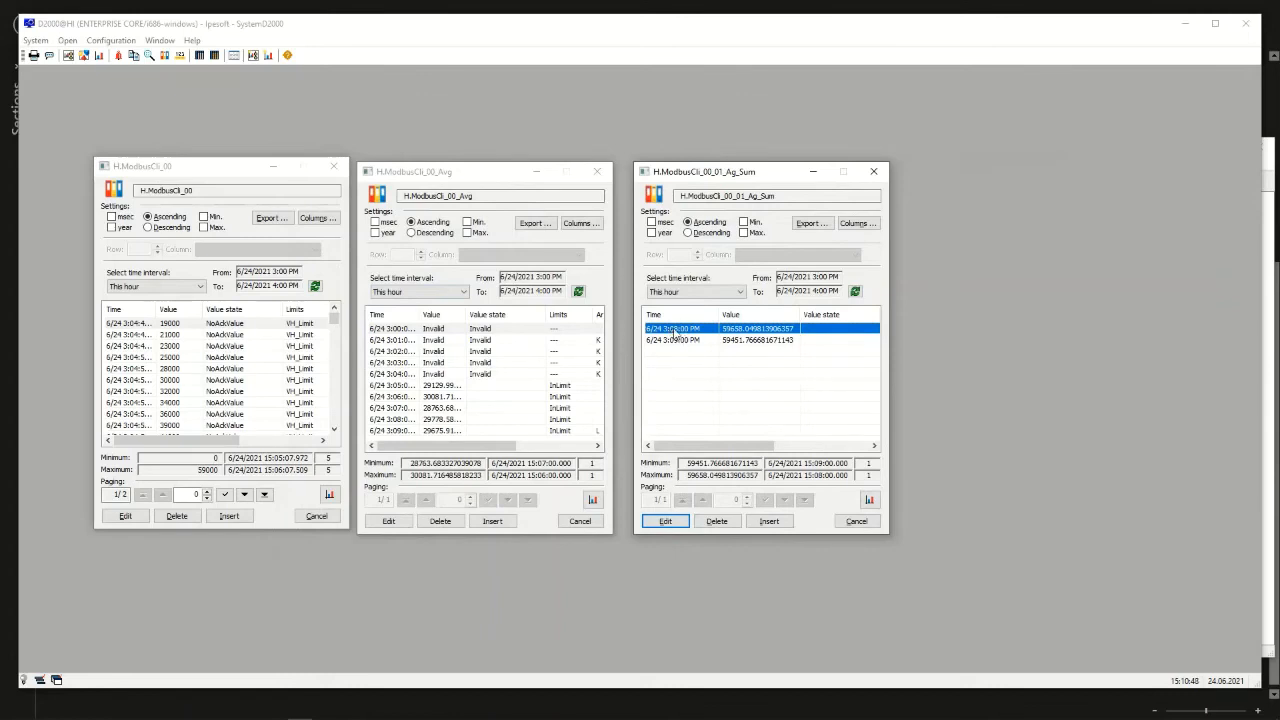
# Widen the time column of H.ModbusCli_00 and examine its archived values around 3:08 PM
pyautogui.moveTo(157, 309); pyautogui.dragTo(195, 309)
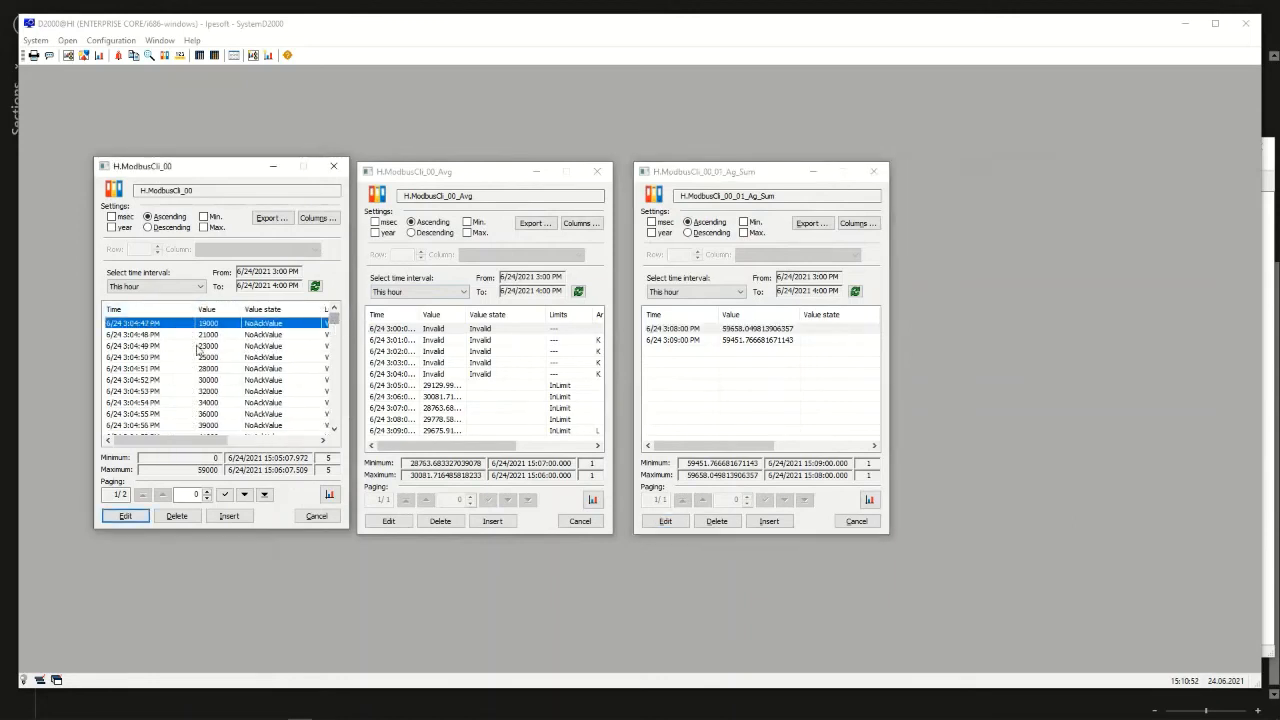
pyautogui.click(265, 496)
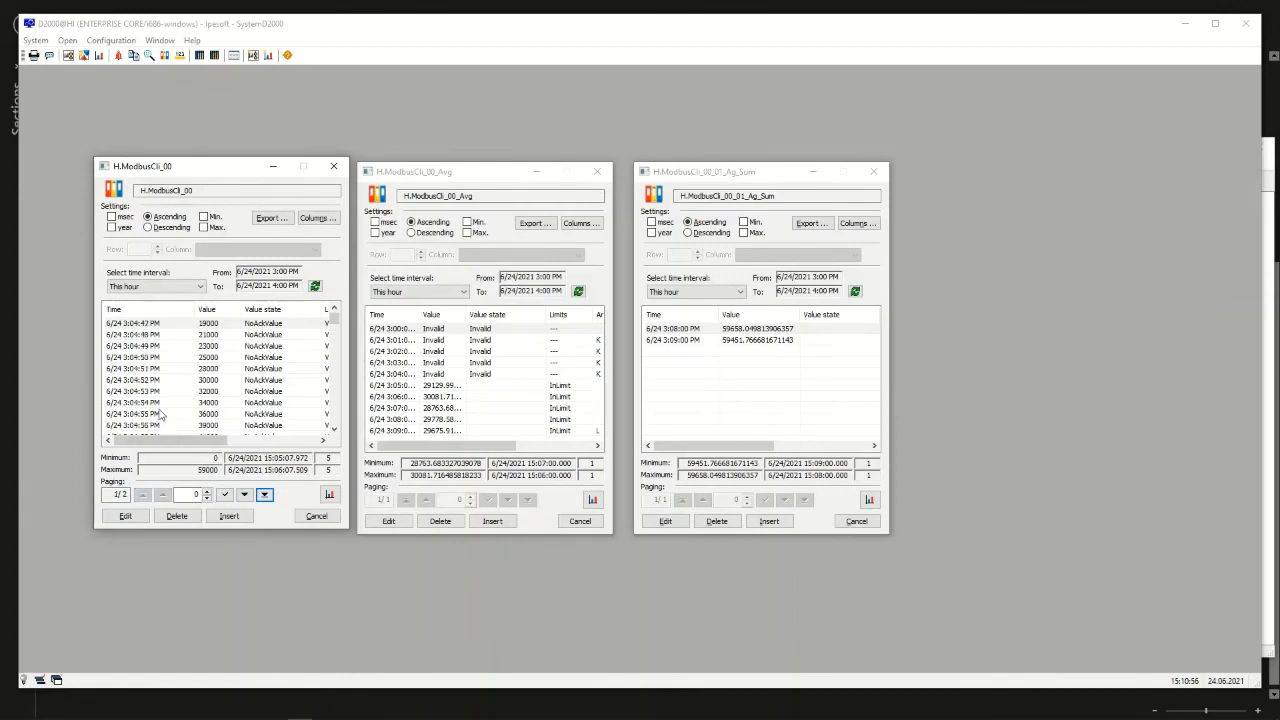
pyautogui.moveTo(337, 322); pyautogui.dragTo(339, 398)
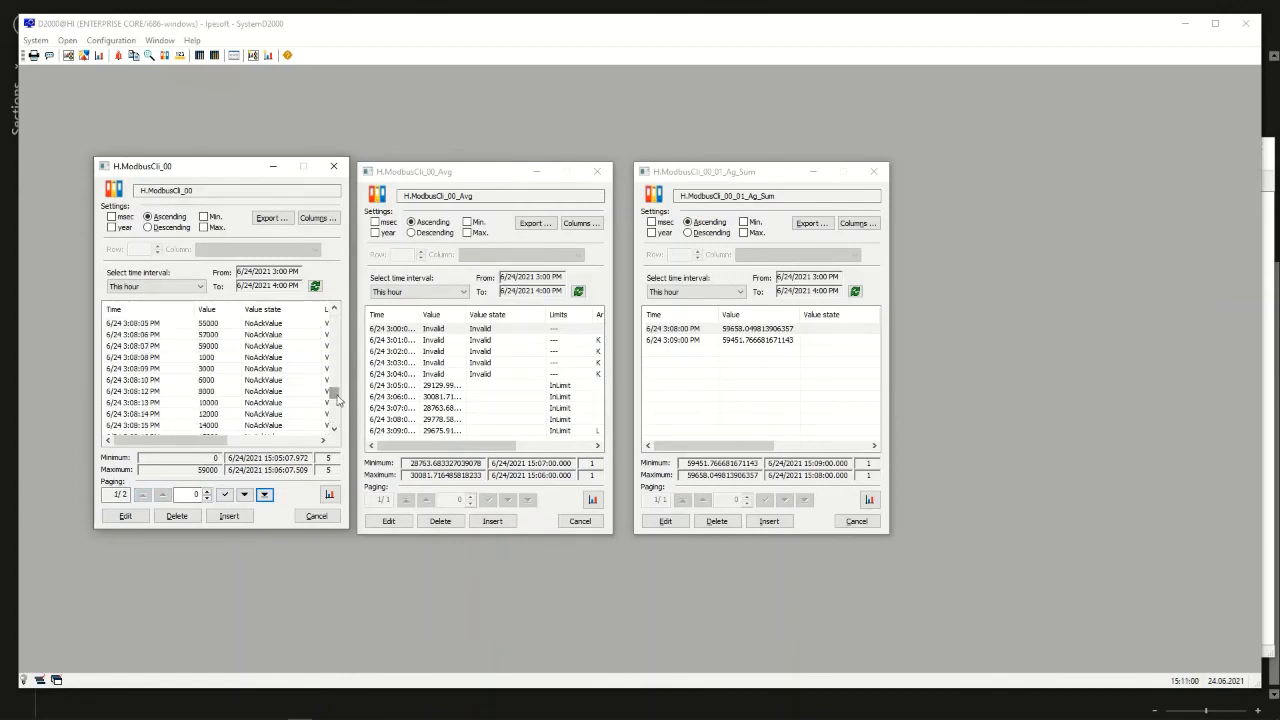
pyautogui.click(188, 358)
pyautogui.scroll(1, 190, 358)
pyautogui.scroll(1, 190, 362)
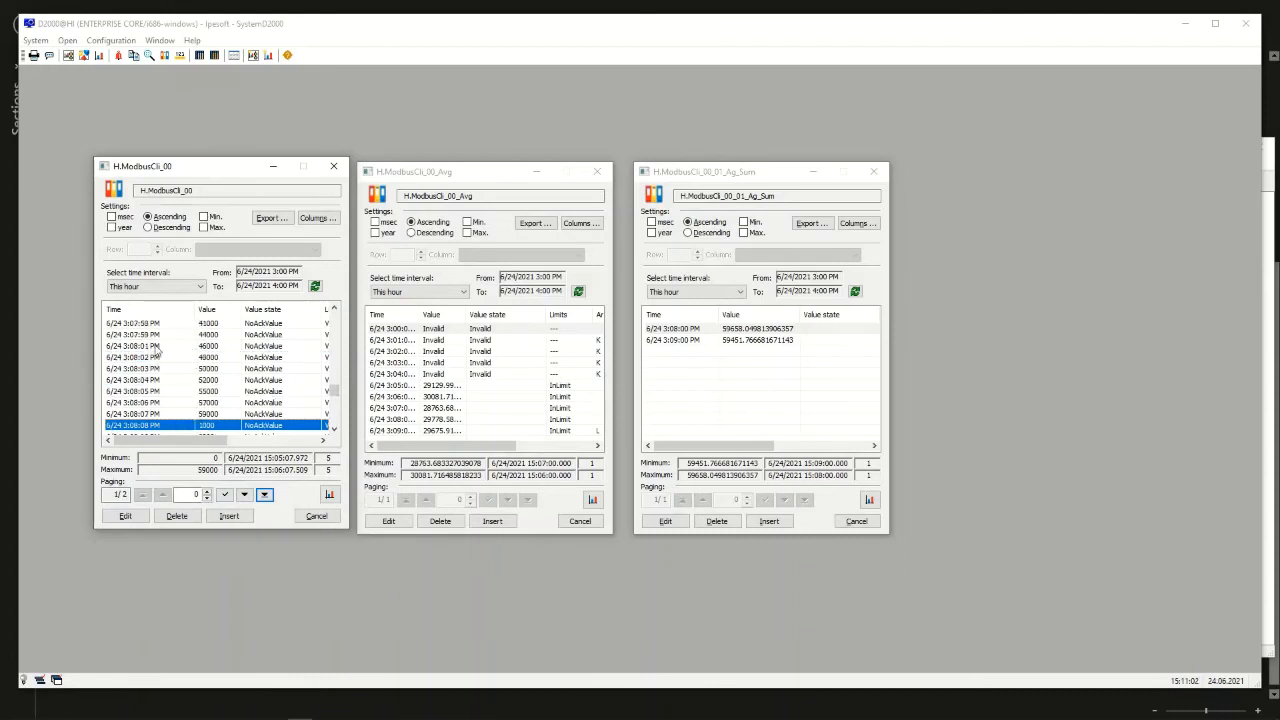
pyautogui.click(156, 347)
pyautogui.click(160, 370)
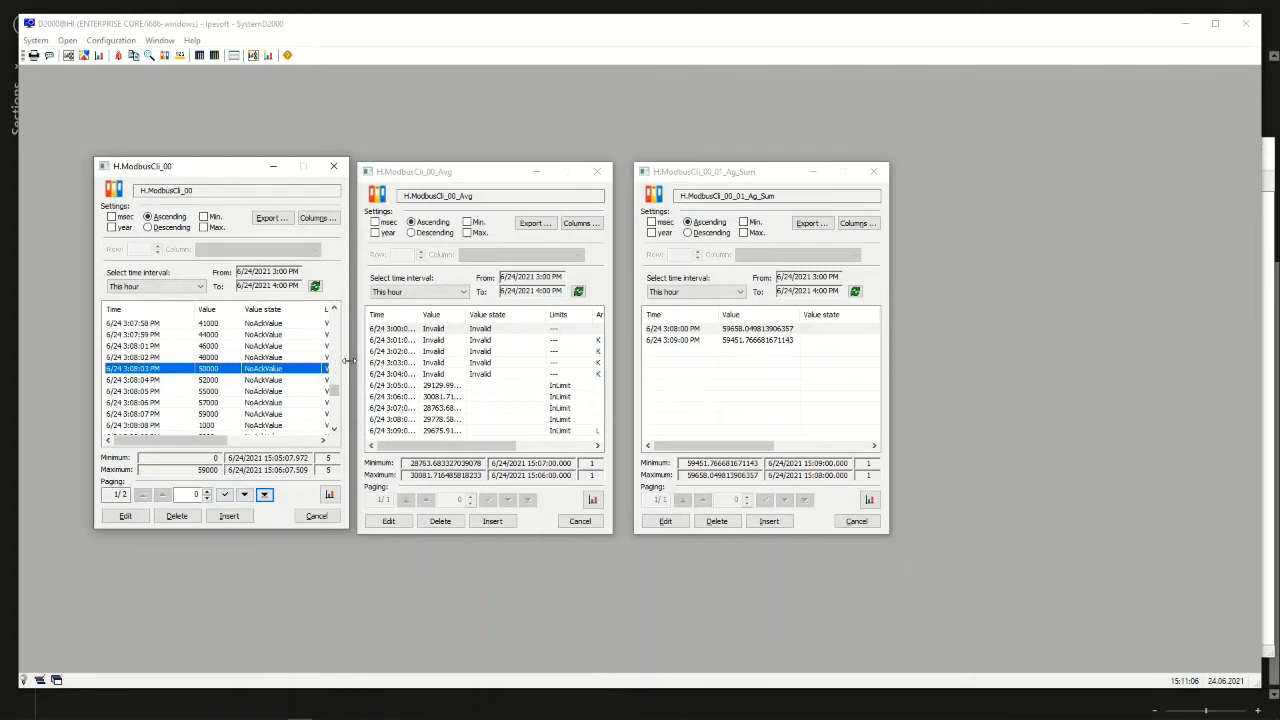
# Widen the H.ModbusCli_00 window and set its archived value at 3:08:03 PM to 5000000
pyautogui.moveTo(348, 360); pyautogui.dragTo(496, 360)
pyautogui.doubleClick(206, 372)
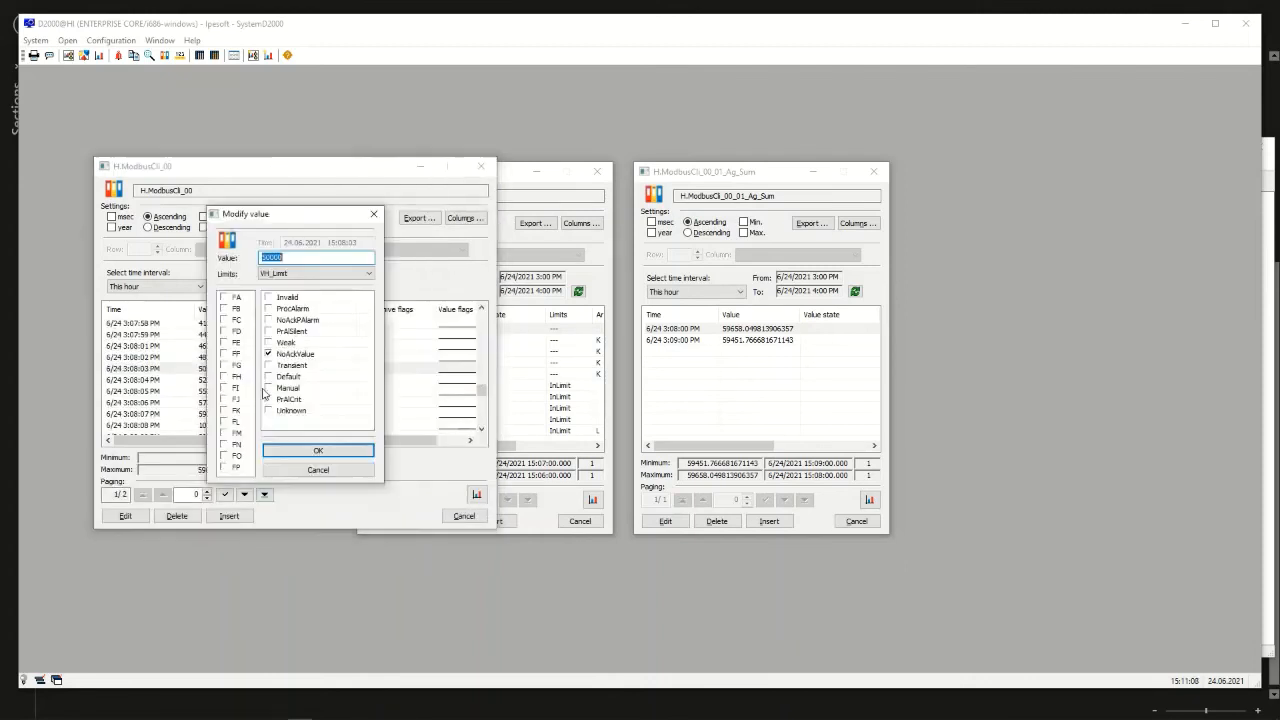
pyautogui.click(305, 260)
pyautogui.click(316, 454)
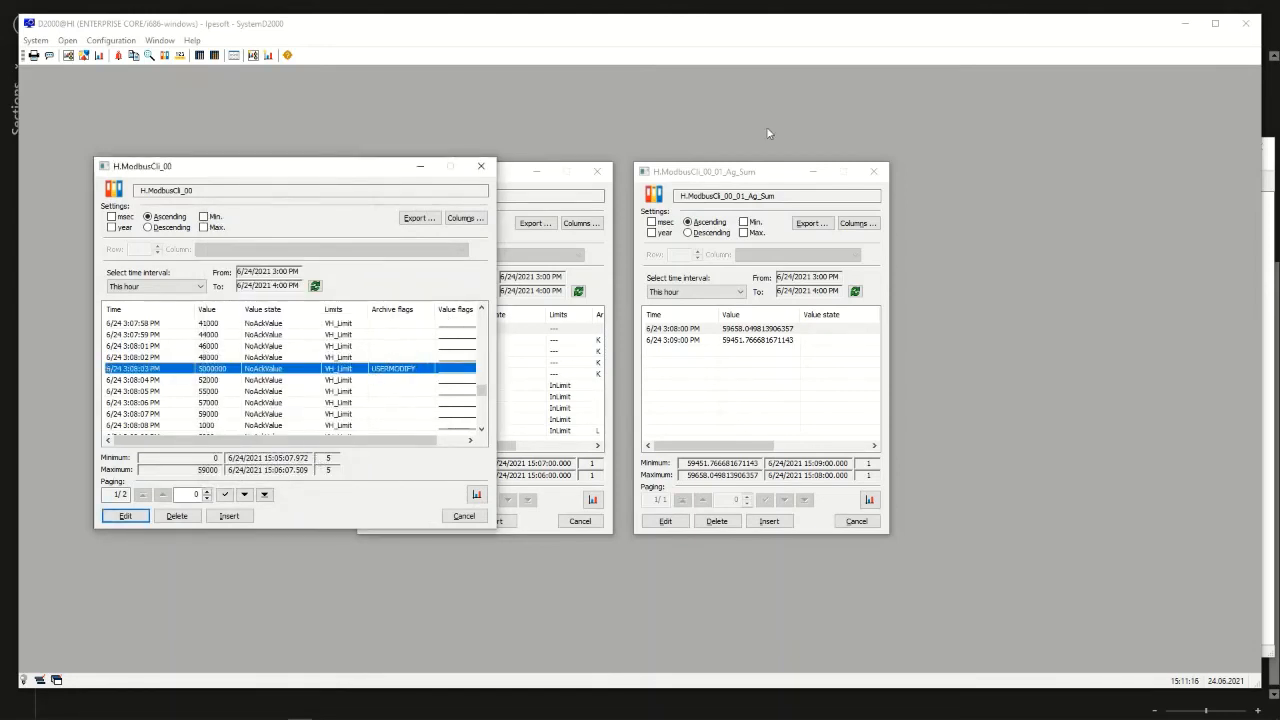
# Spread the three archive windows apart so none overlap and widen the value and time columns of H.ModbusCli_00_Avg
pyautogui.moveTo(768, 176); pyautogui.dragTo(968, 173)
pyautogui.moveTo(540, 171); pyautogui.dragTo(664, 158)
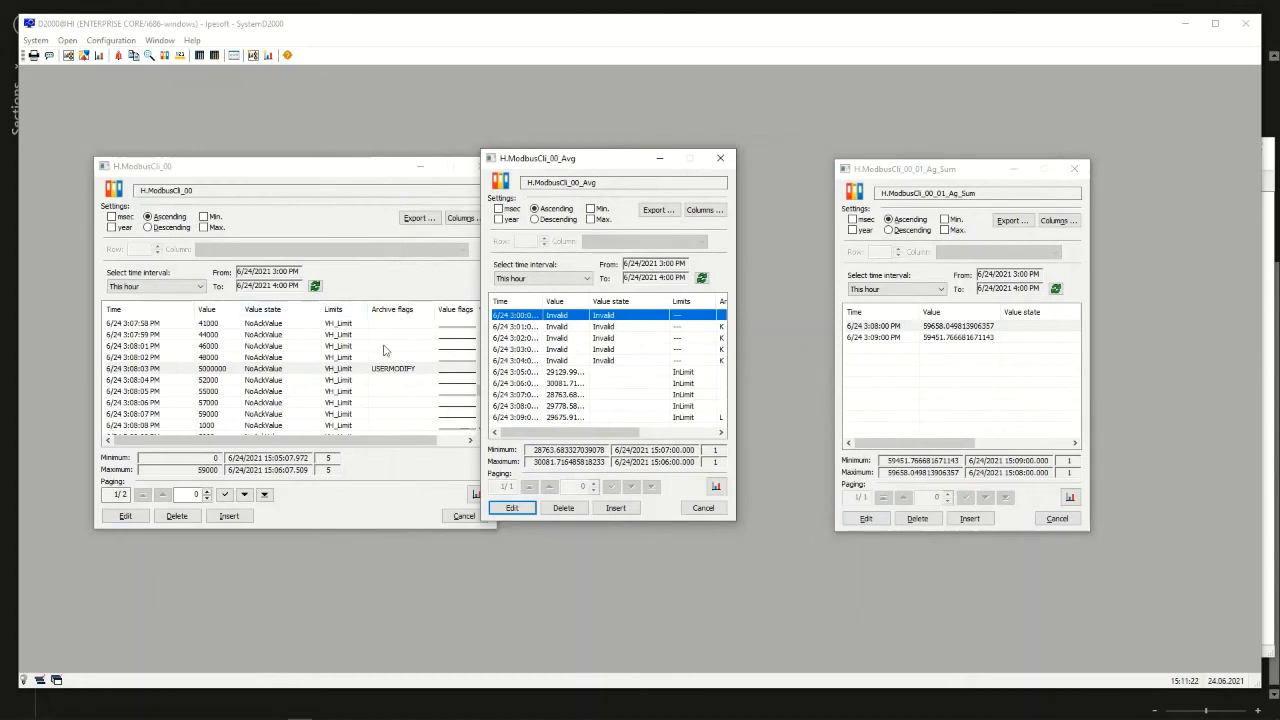
pyautogui.moveTo(297, 168); pyautogui.dragTo(264, 155)
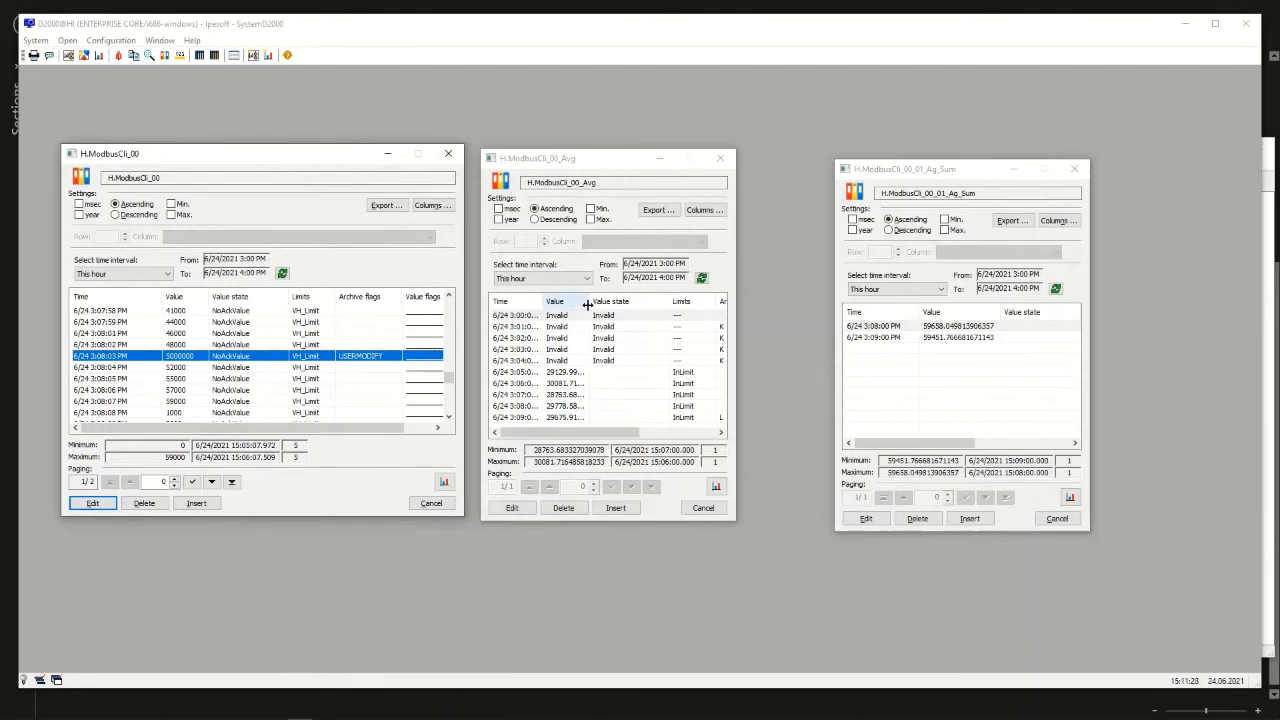
pyautogui.moveTo(590, 301); pyautogui.dragTo(620, 301)
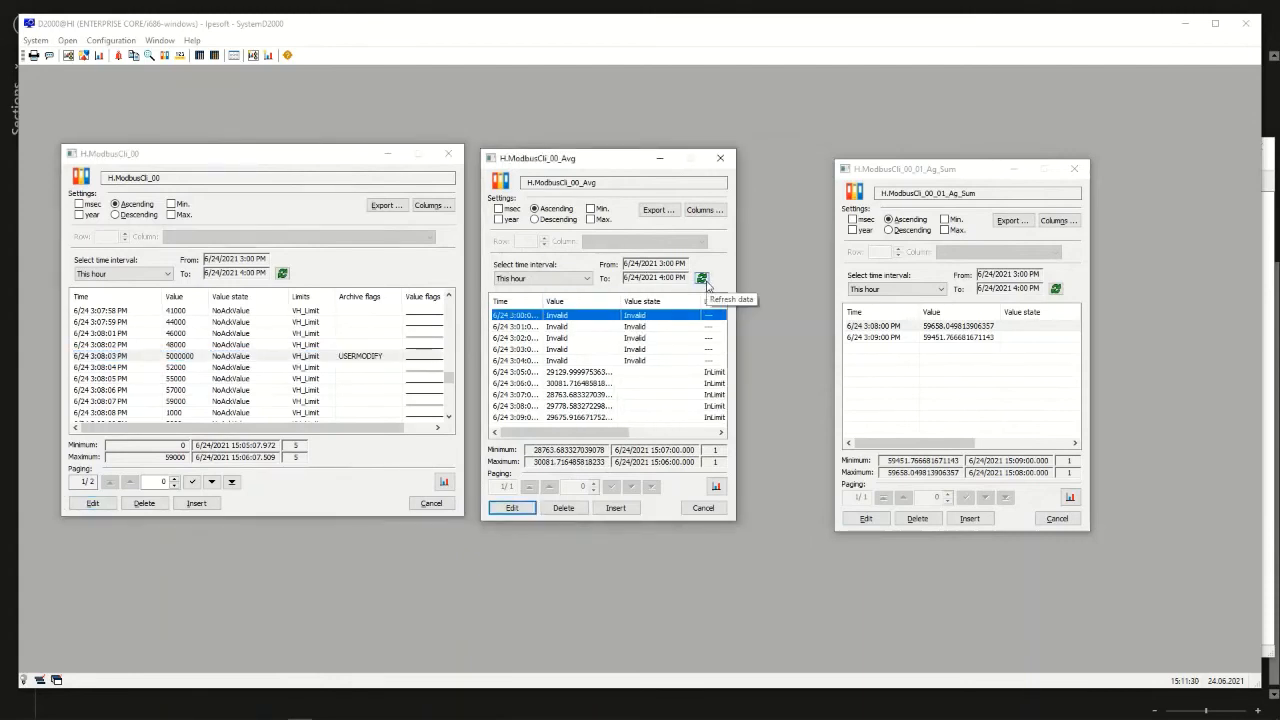
pyautogui.moveTo(543, 300); pyautogui.dragTo(552, 299)
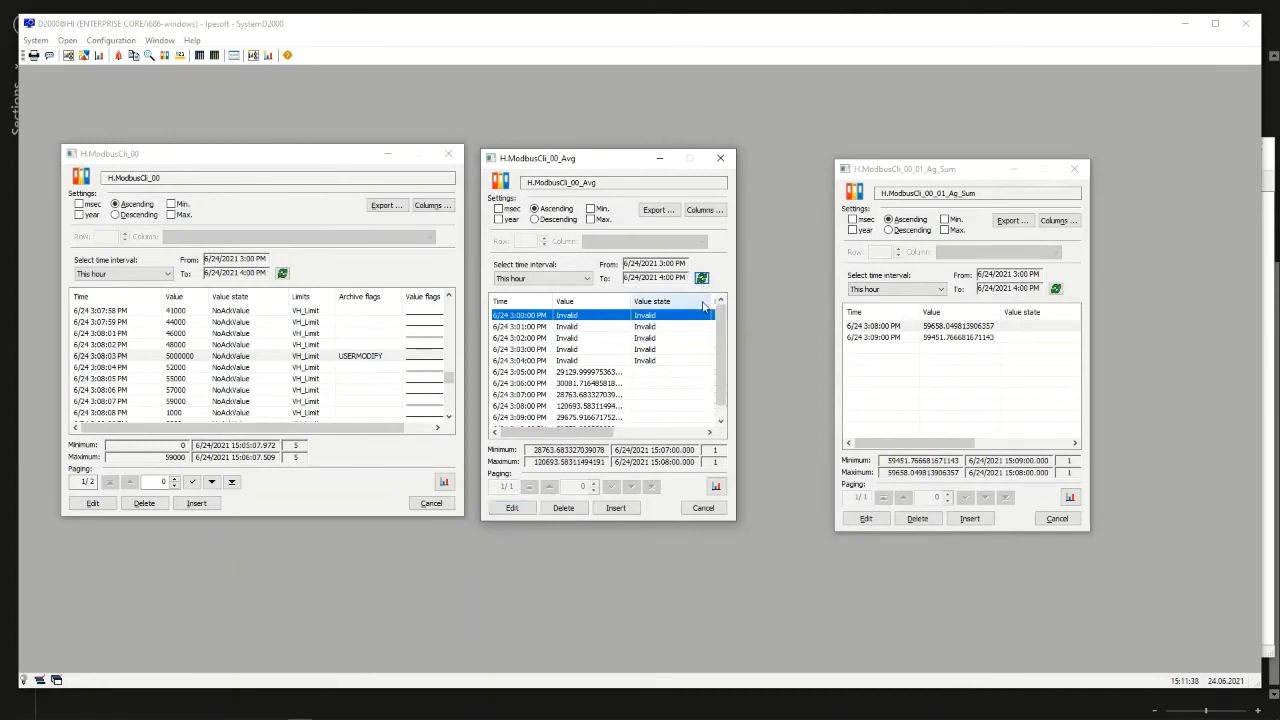
# Examine the 3:08:00 PM average in H.ModbusCli_00_Avg and the refreshed 3:08:00 PM sum in H.ModbusCli_00_01_Ag_Sum
pyautogui.click(577, 407)
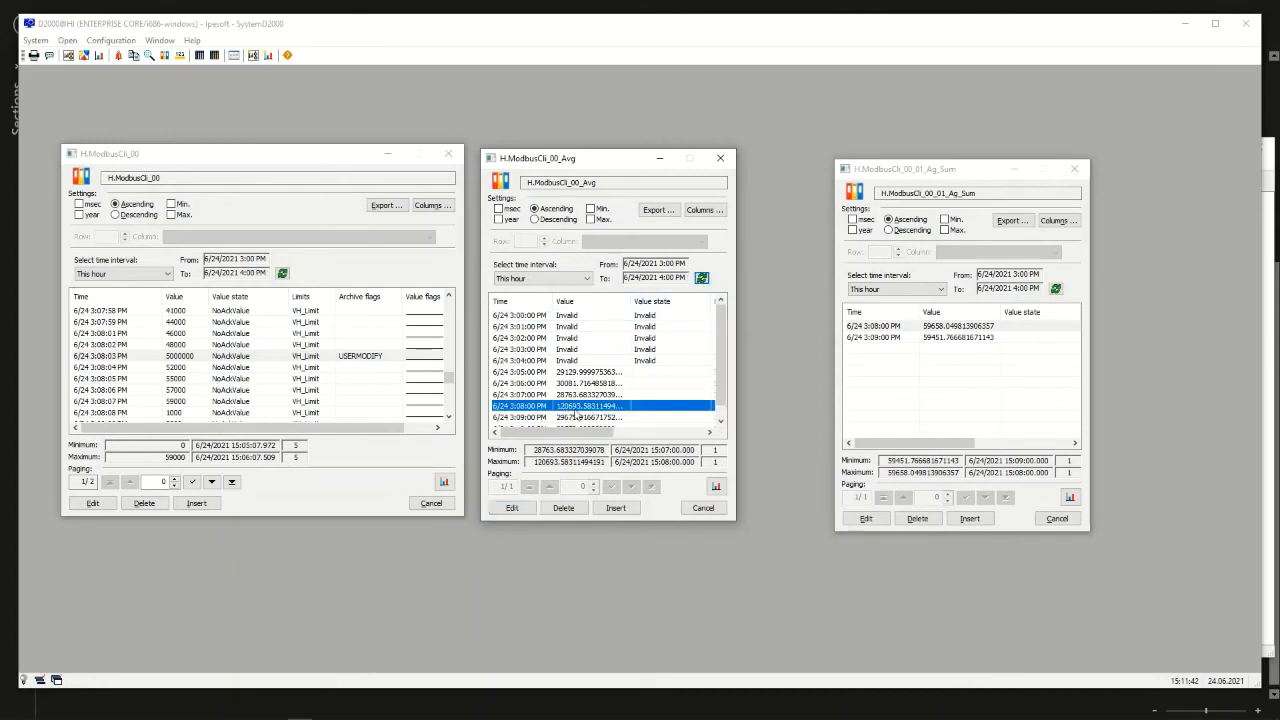
pyautogui.click(1056, 289)
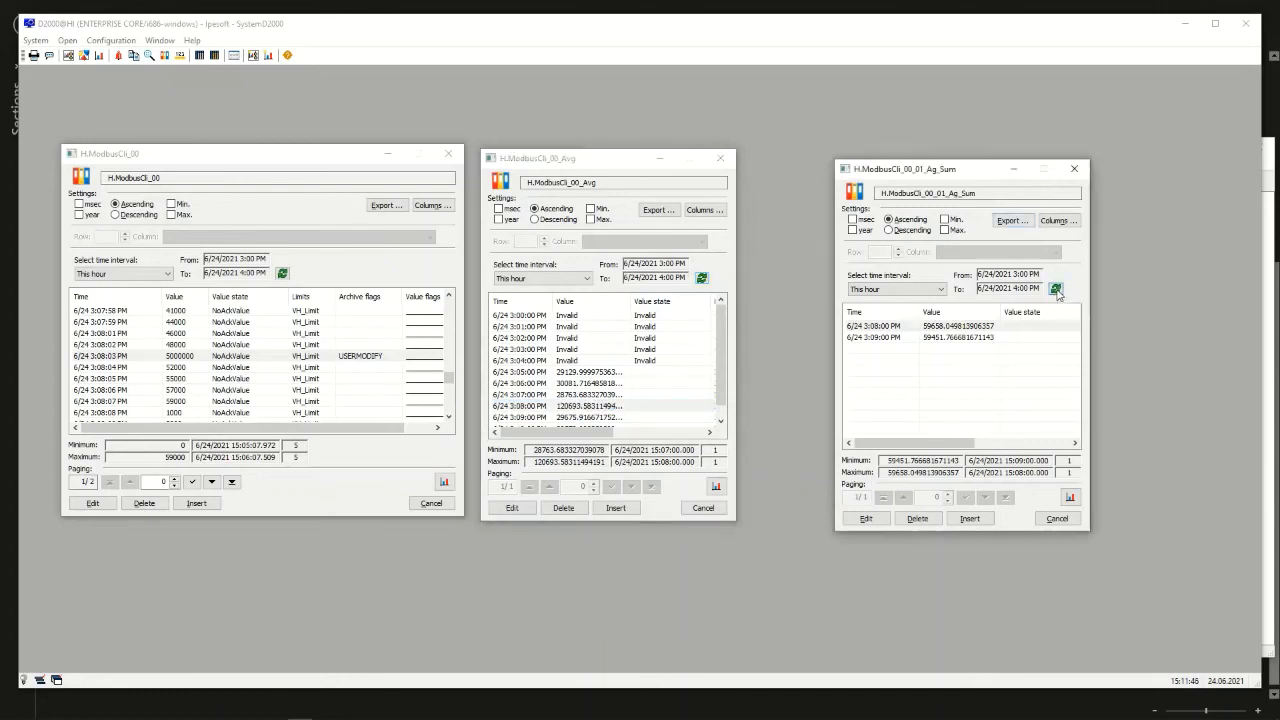
pyautogui.click(925, 338)
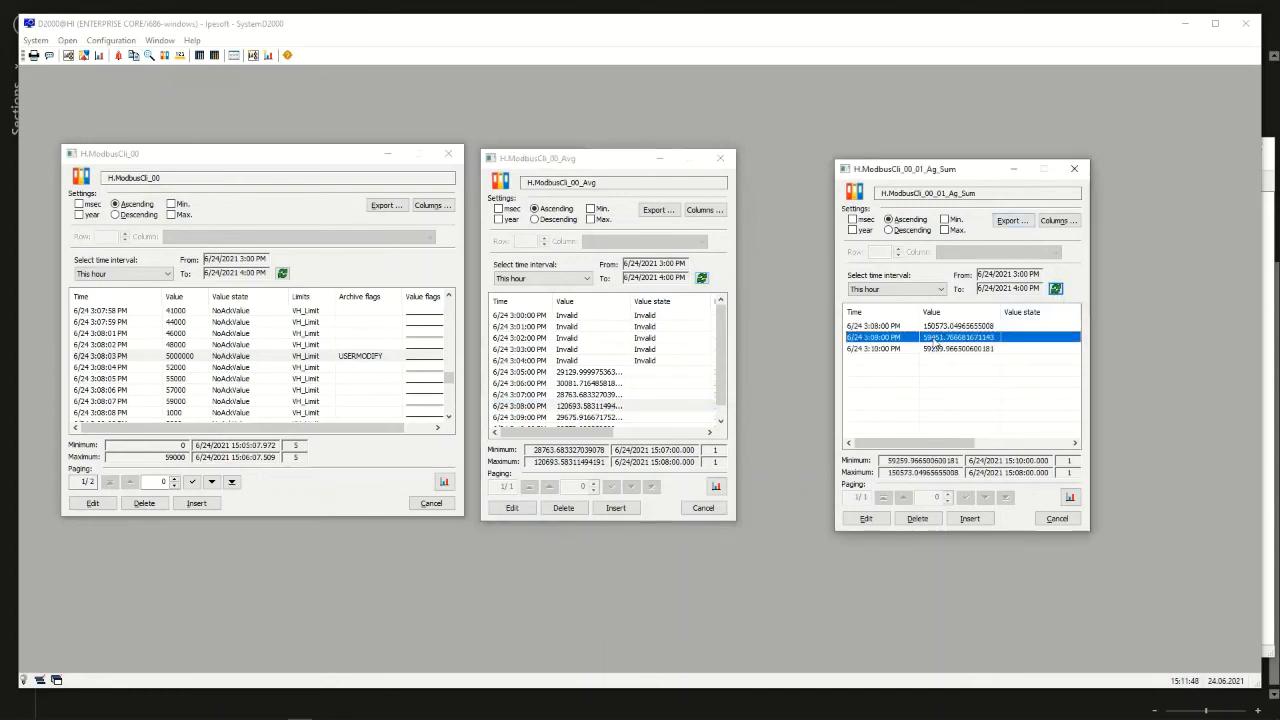
pyautogui.click(934, 328)
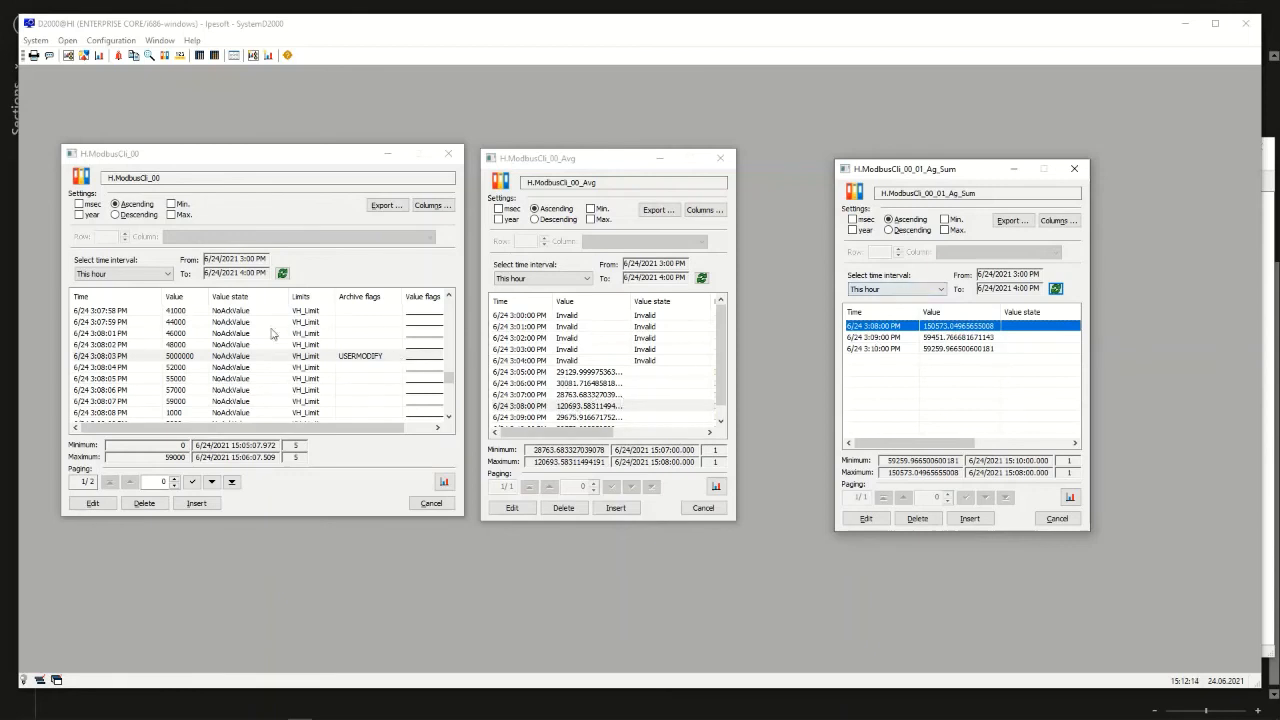
# Set the archived value of H.ModbusCli_00 at 3:08:03 PM to 50000
pyautogui.doubleClick(218, 358)
pyautogui.click(280, 249)
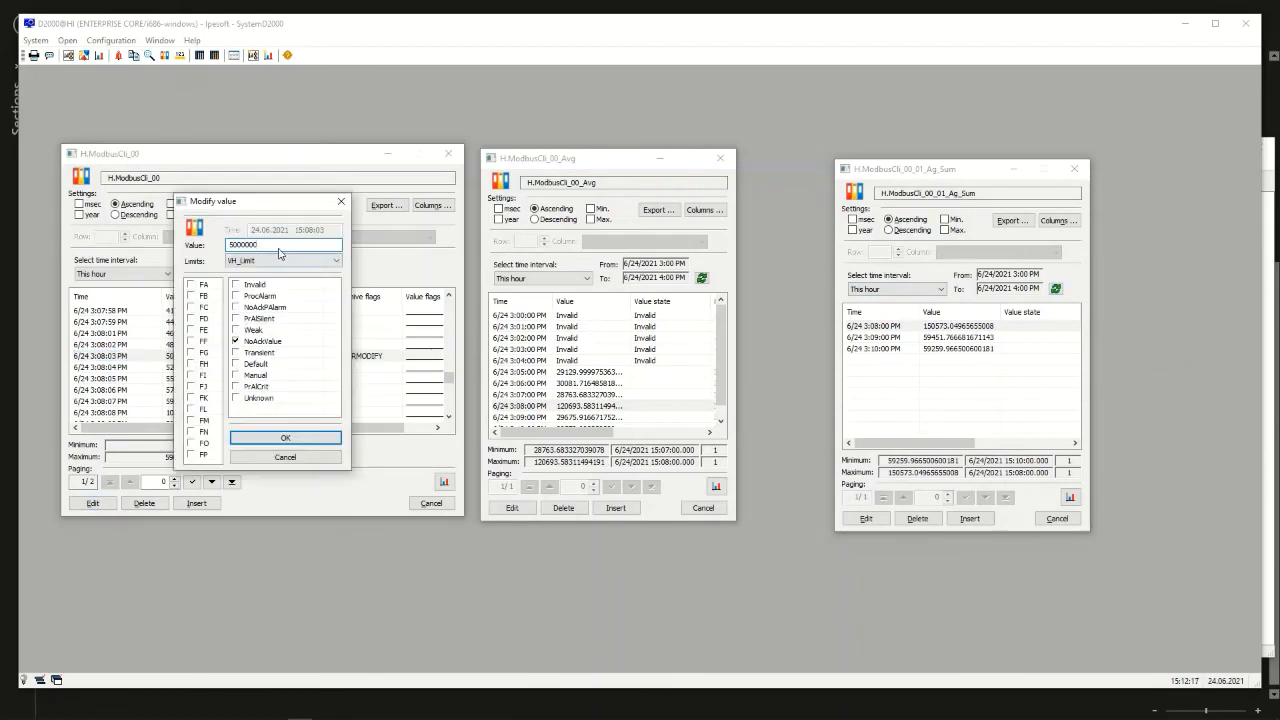
pyautogui.press('Return')
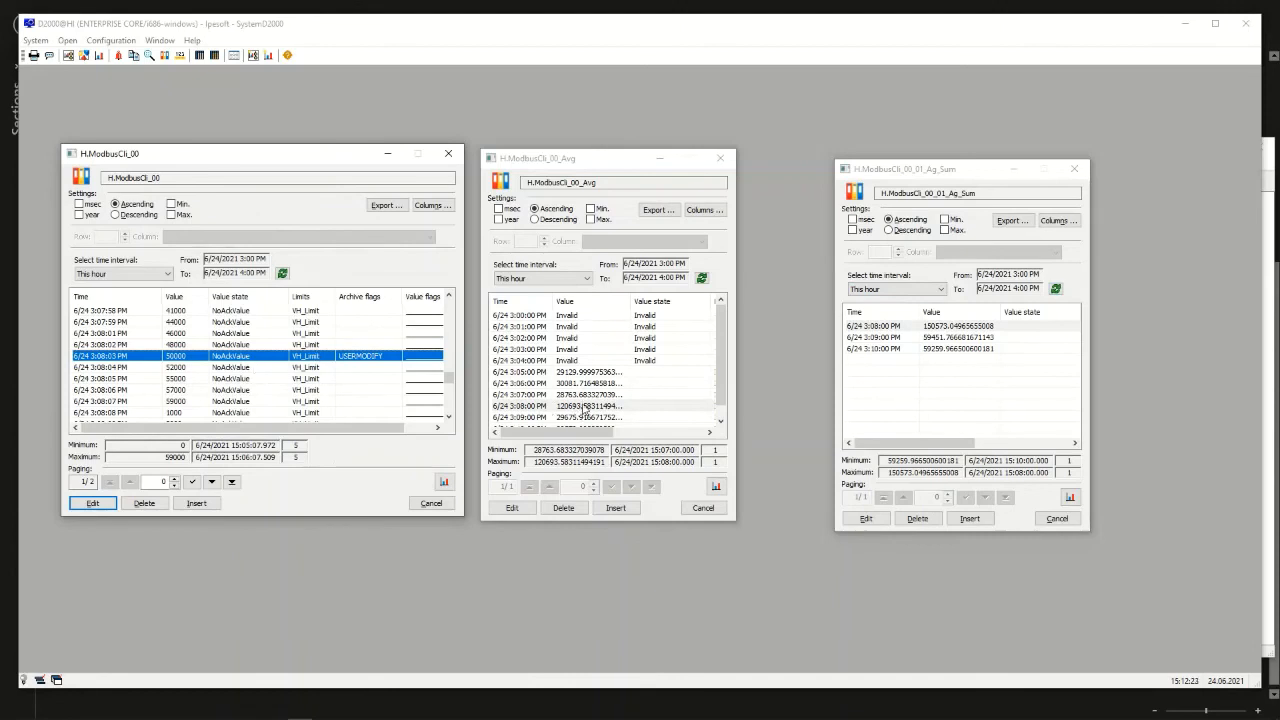
# Refresh the data of H.ModbusCli_00_Avg and H.ModbusCli_00_01_Ag_Sum and check their 3:08:00 PM values
pyautogui.click(701, 277)
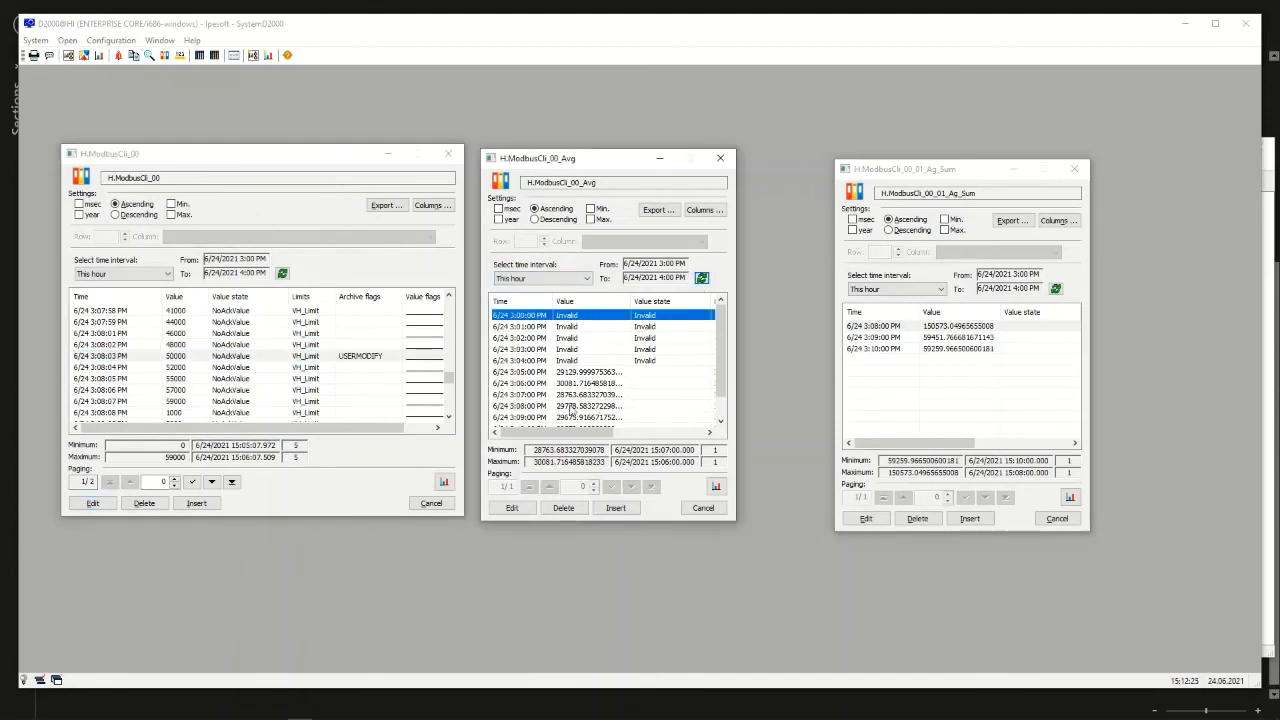
pyautogui.click(572, 407)
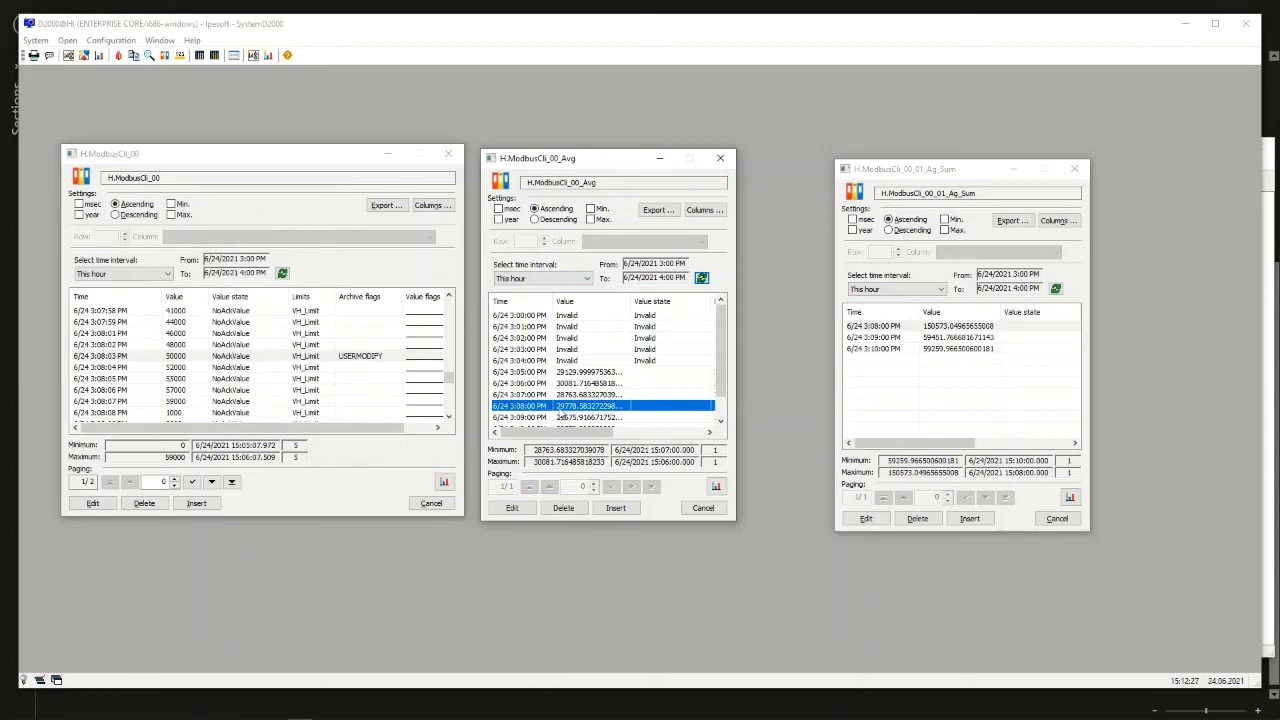
pyautogui.click(935, 328)
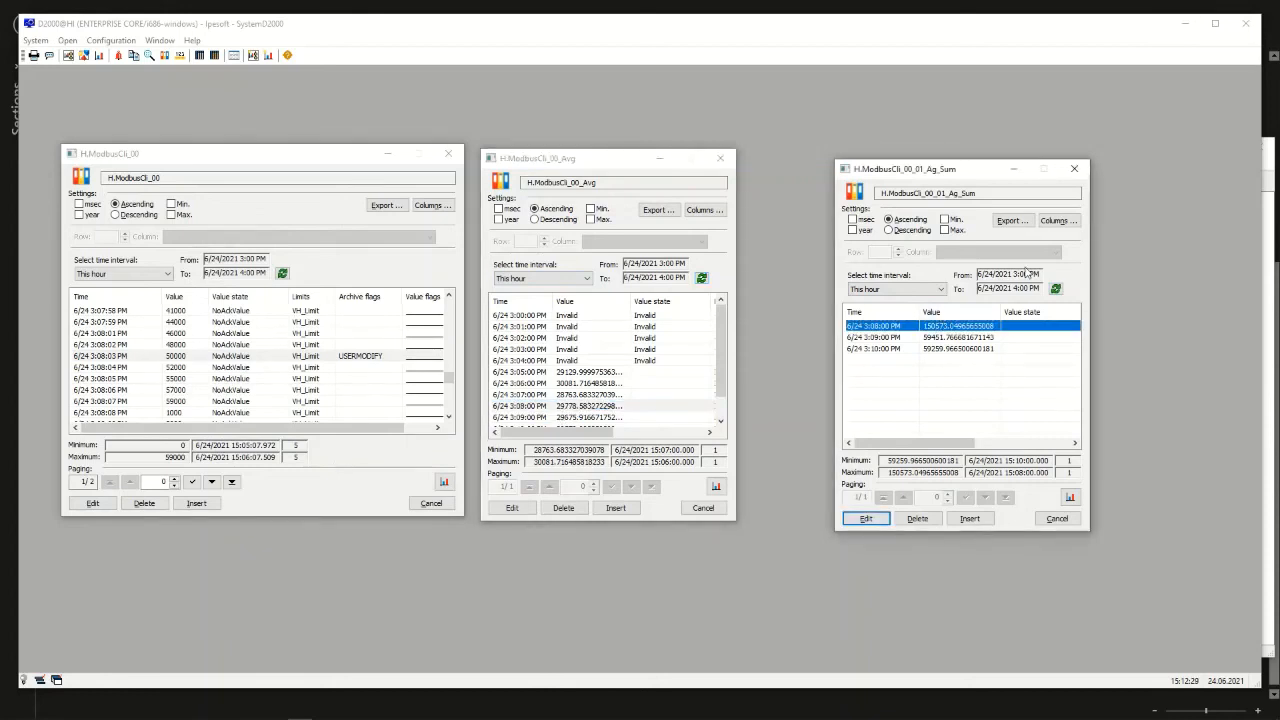
pyautogui.click(1055, 289)
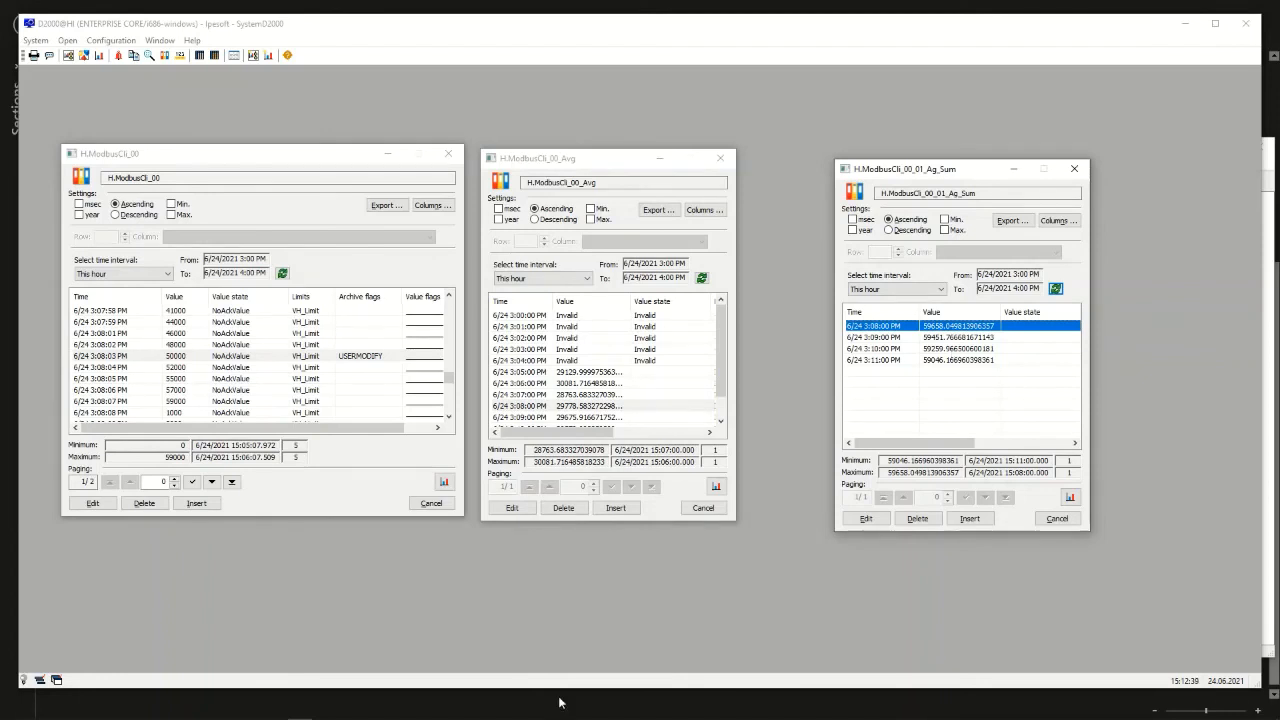
# Switch to D2000 GRED and review the Continuous and On Demand calculation options in the H.ModbusCli_00_01_Ag_Sum statement without saving
pyautogui.click(250, 709)
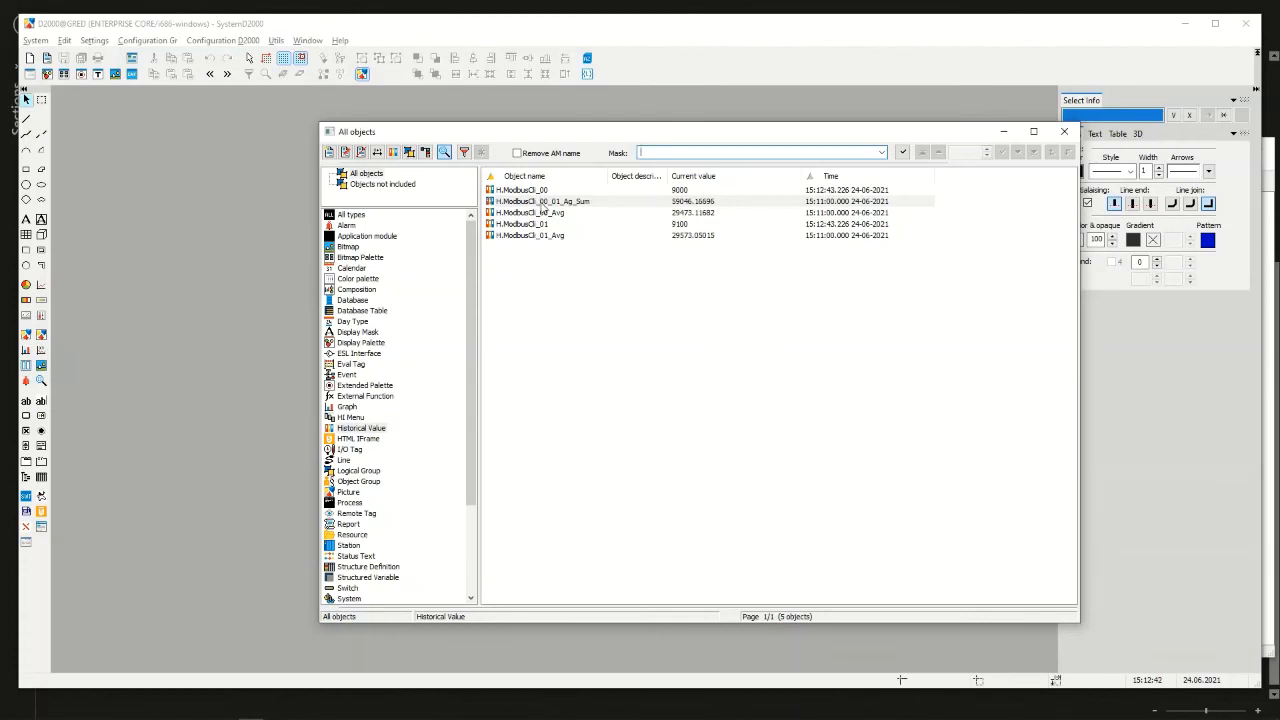
pyautogui.click(540, 203)
pyautogui.doubleClick(545, 201)
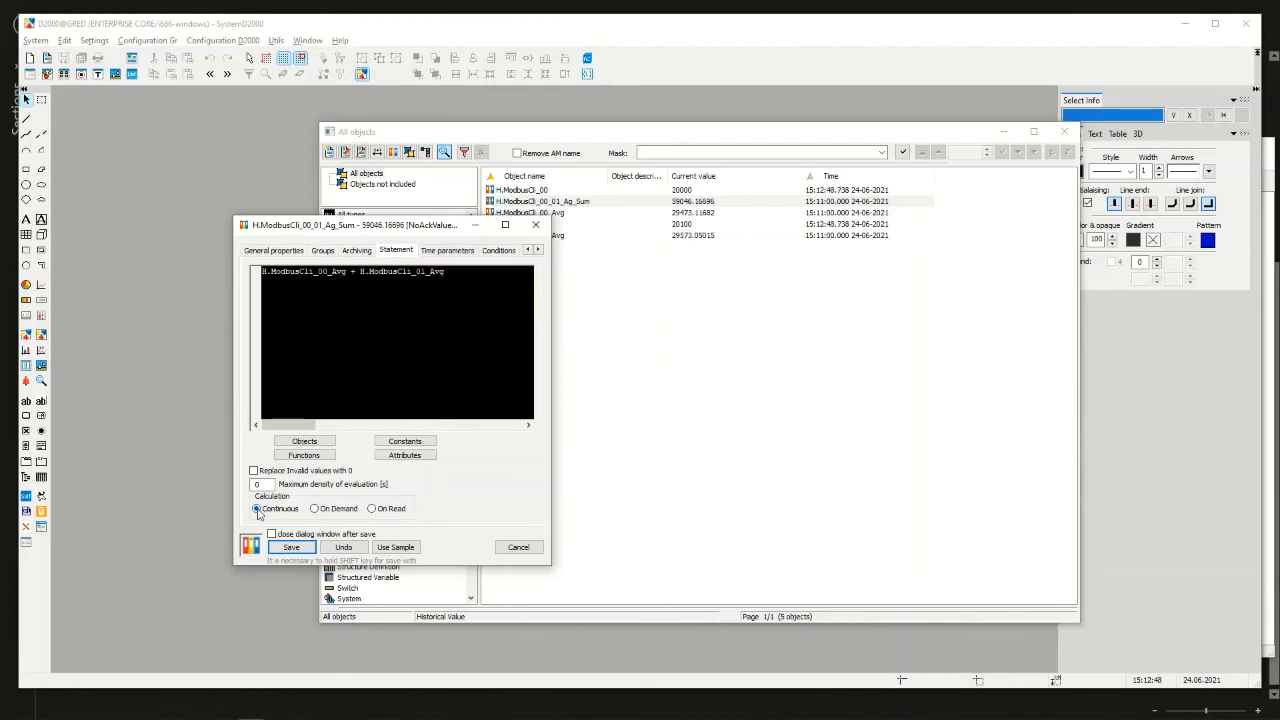
pyautogui.click(315, 510)
pyautogui.click(276, 510)
pyautogui.click(518, 547)
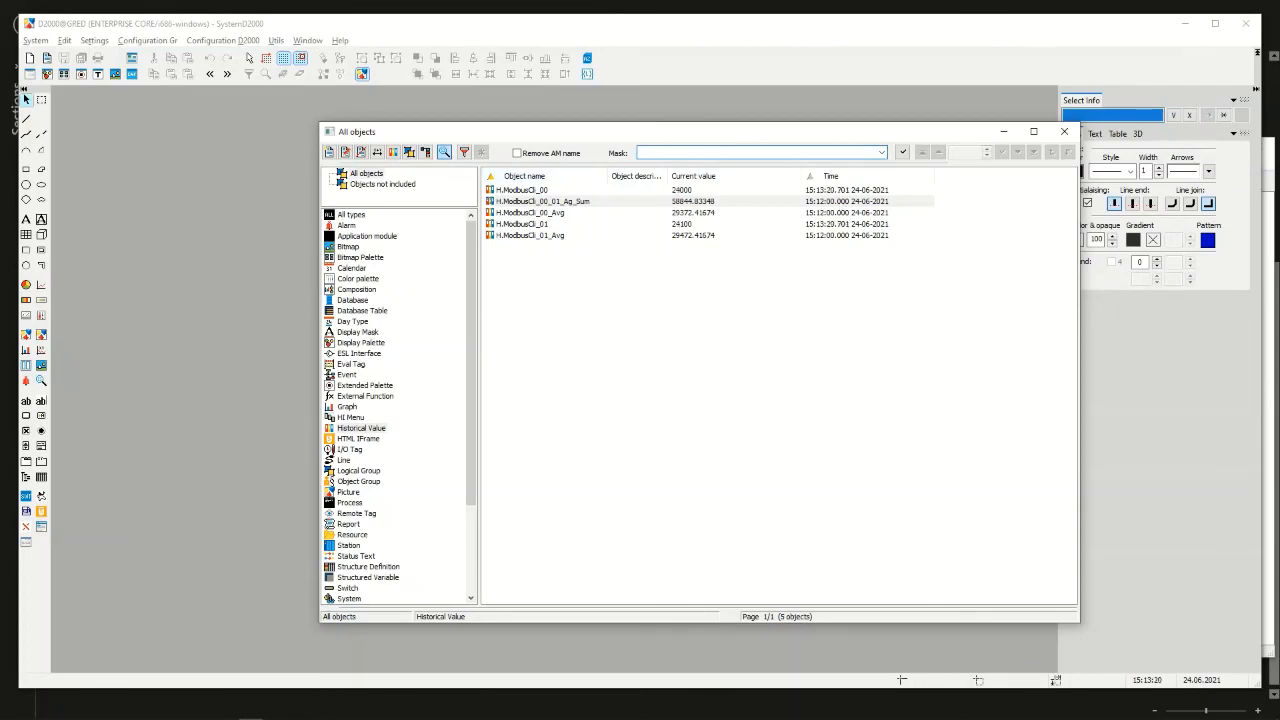
# Switch to the presentation slide show with the closing workshop slide
pyautogui.hotkey('alt', 'Tab')
pyautogui.click(577, 618)
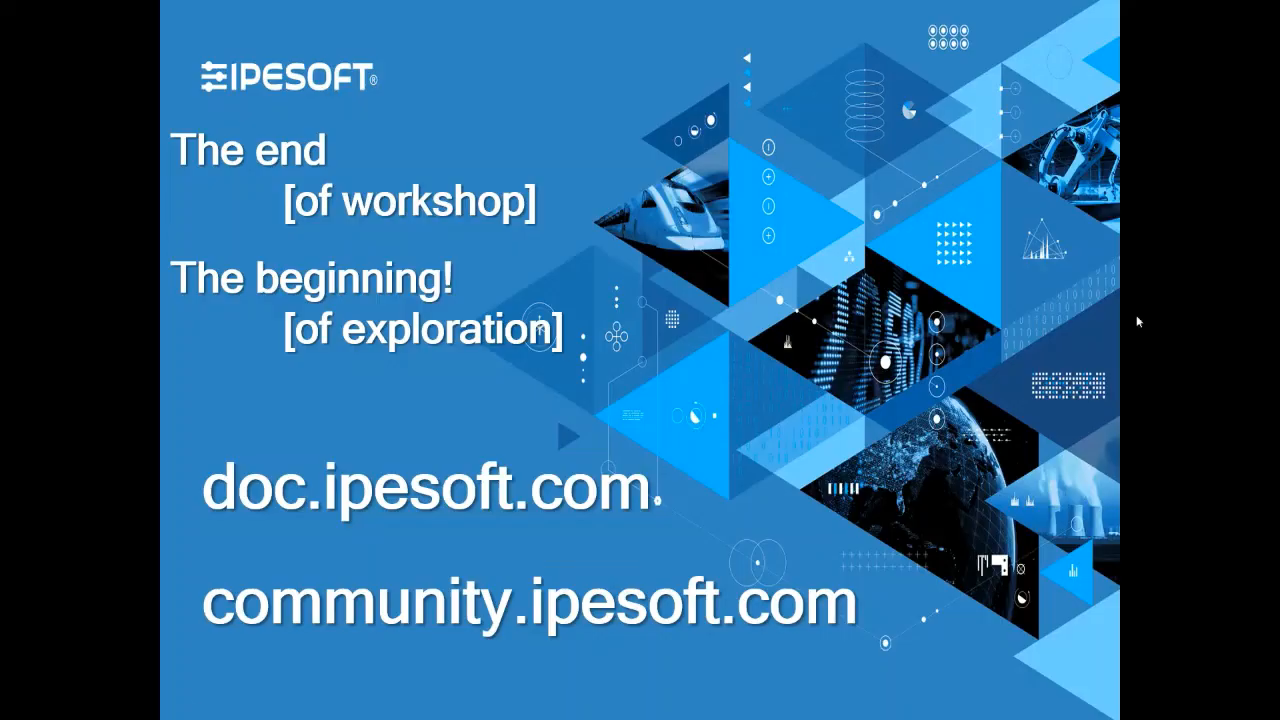